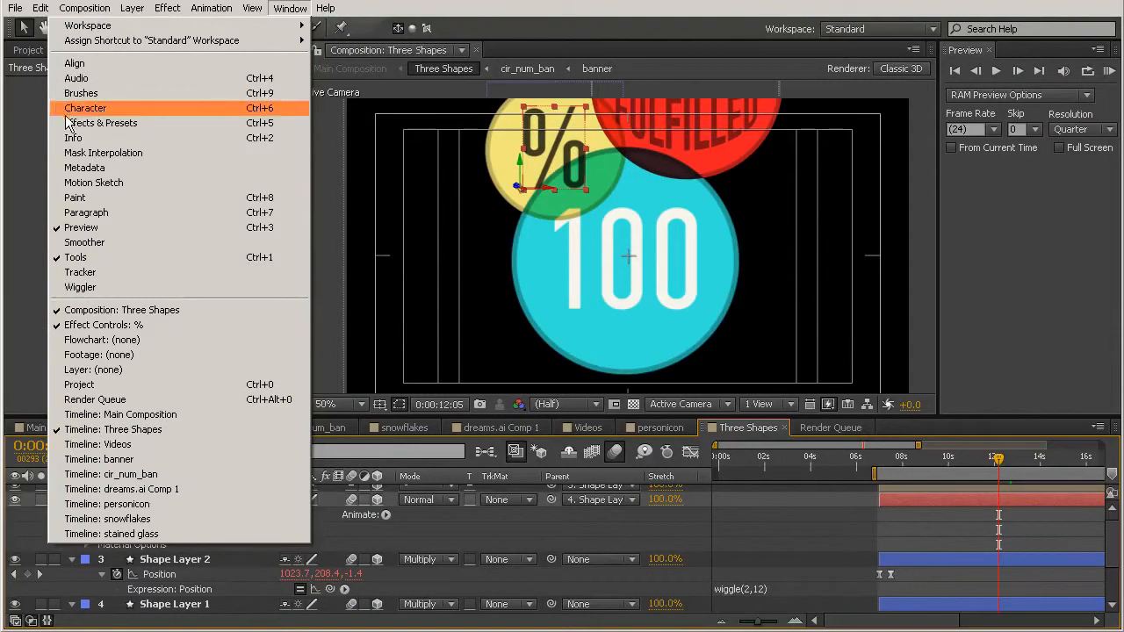
Step: Lighten the % text layer's fill color to grey 676767 using the character settings
{"action": "left_click", "coordinate": [66, 110]}
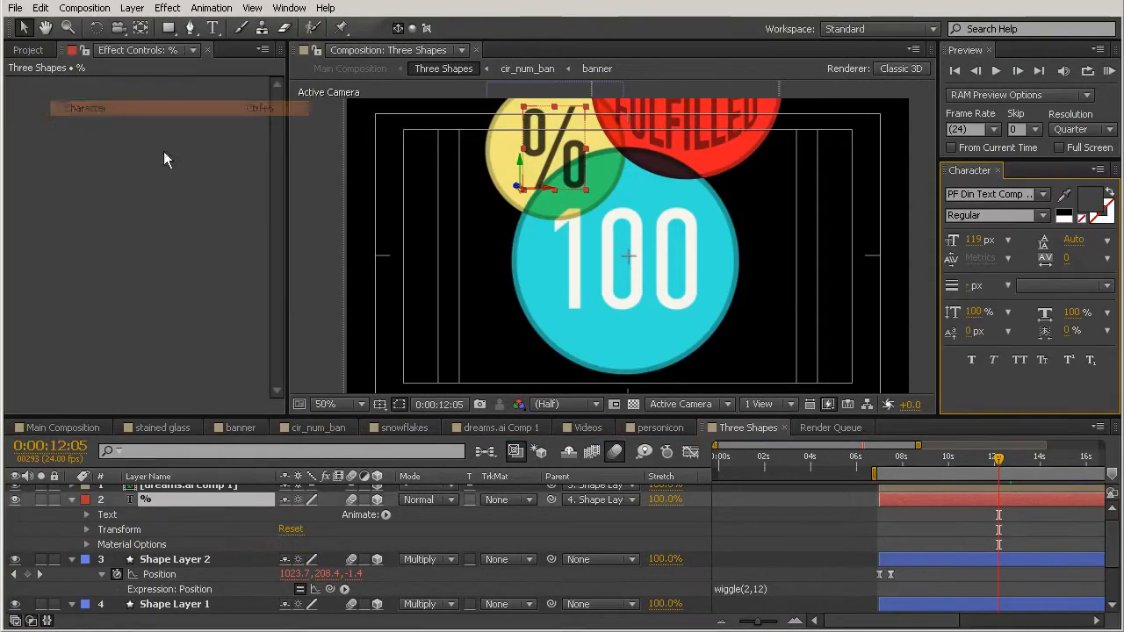
{"action": "left_click", "coordinate": [1097, 203]}
{"action": "left_click_drag", "start_coordinate": [320, 429], "coordinate": [275, 431]}
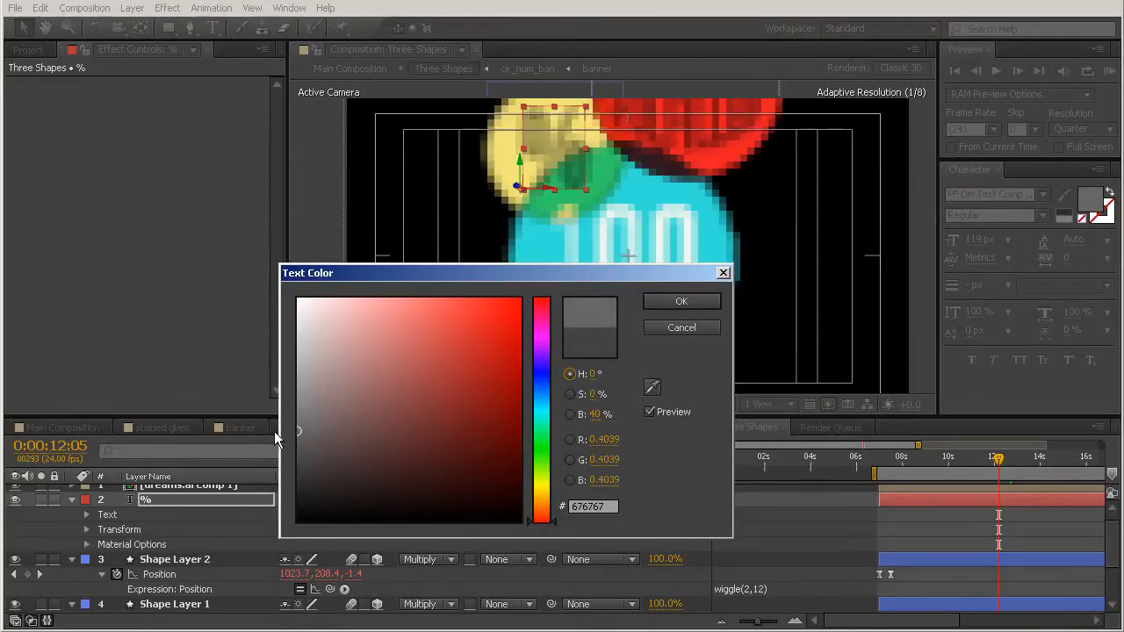
{"action": "left_click", "coordinate": [707, 304]}
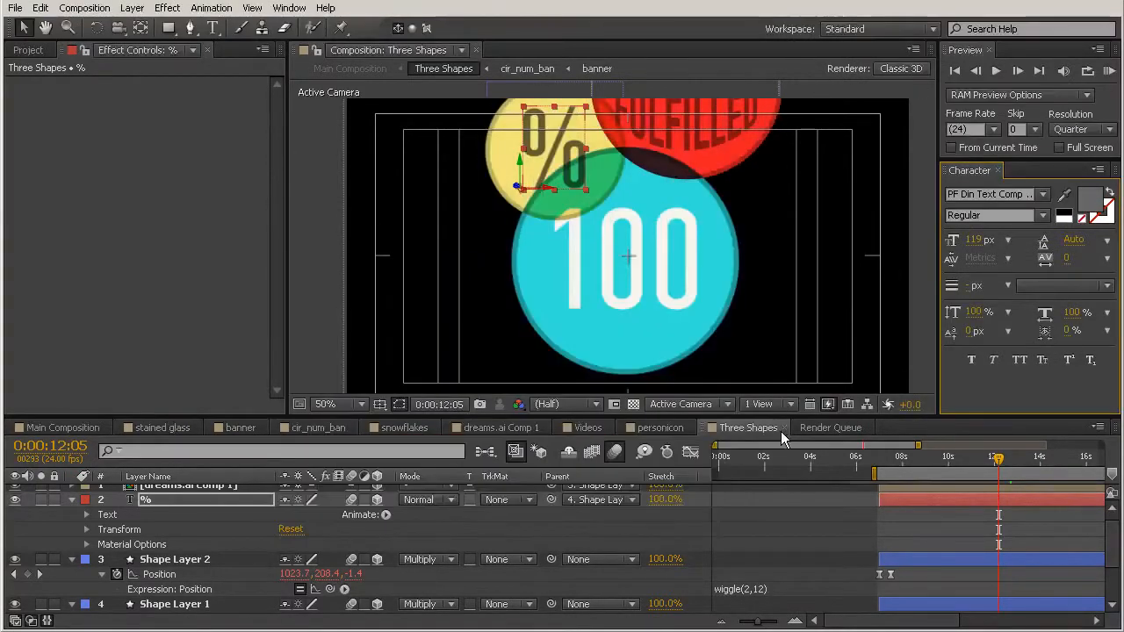
Step: Set the Three Shapes layer's blending mode to Multiply in the Main Composition
{"action": "left_click", "coordinate": [61, 429]}
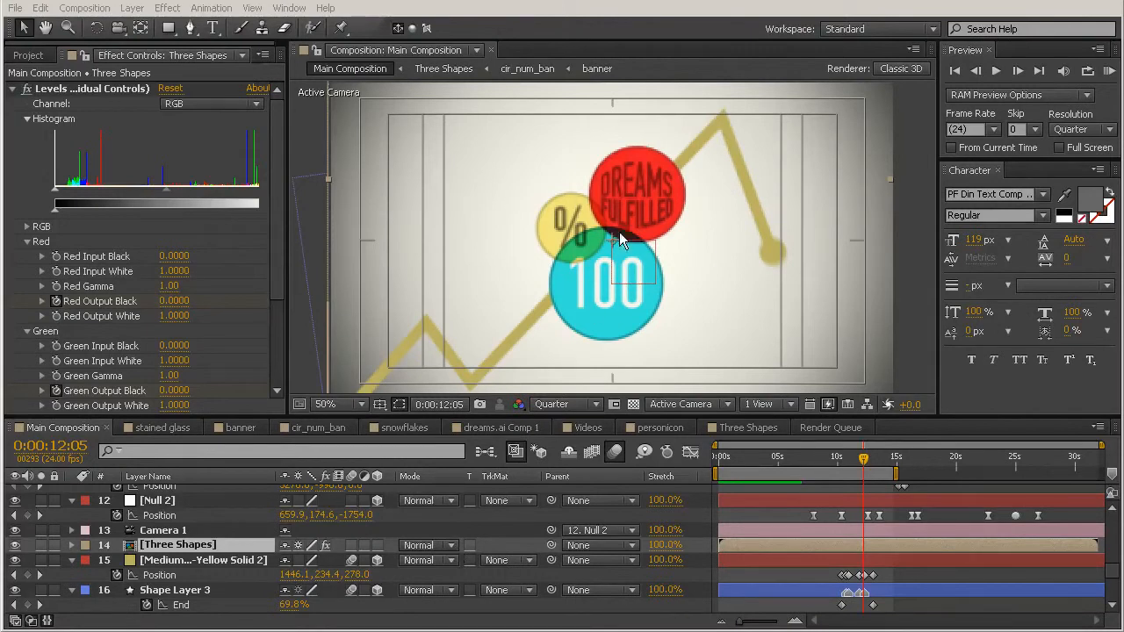
{"action": "left_click", "coordinate": [448, 546]}
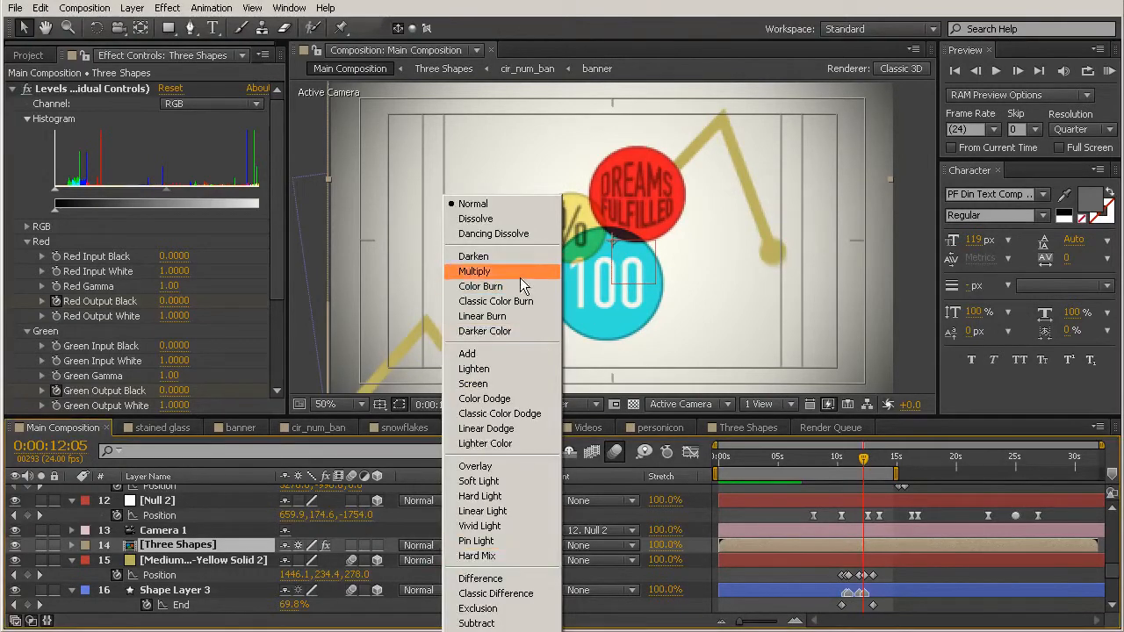
{"action": "left_click", "coordinate": [474, 271]}
Step: Move the current time to 0:00:13:07 and nudge the Videos layer slightly earlier to start there
{"action": "left_click_drag", "start_coordinate": [860, 466], "coordinate": [907, 466]}
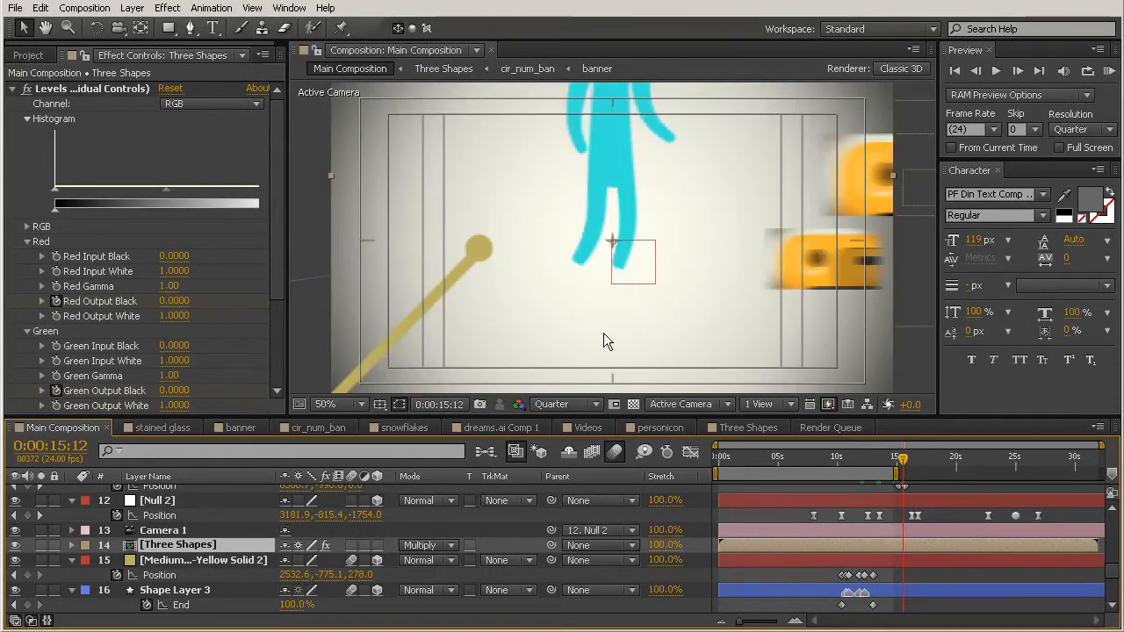
{"action": "left_click", "coordinate": [881, 459]}
{"action": "mouse_move", "coordinate": [881, 463]}
{"action": "left_mouse_down"}
{"action": "mouse_move", "coordinate": [868, 463]}
{"action": "mouse_move", "coordinate": [879, 466]}
{"action": "left_mouse_up"}
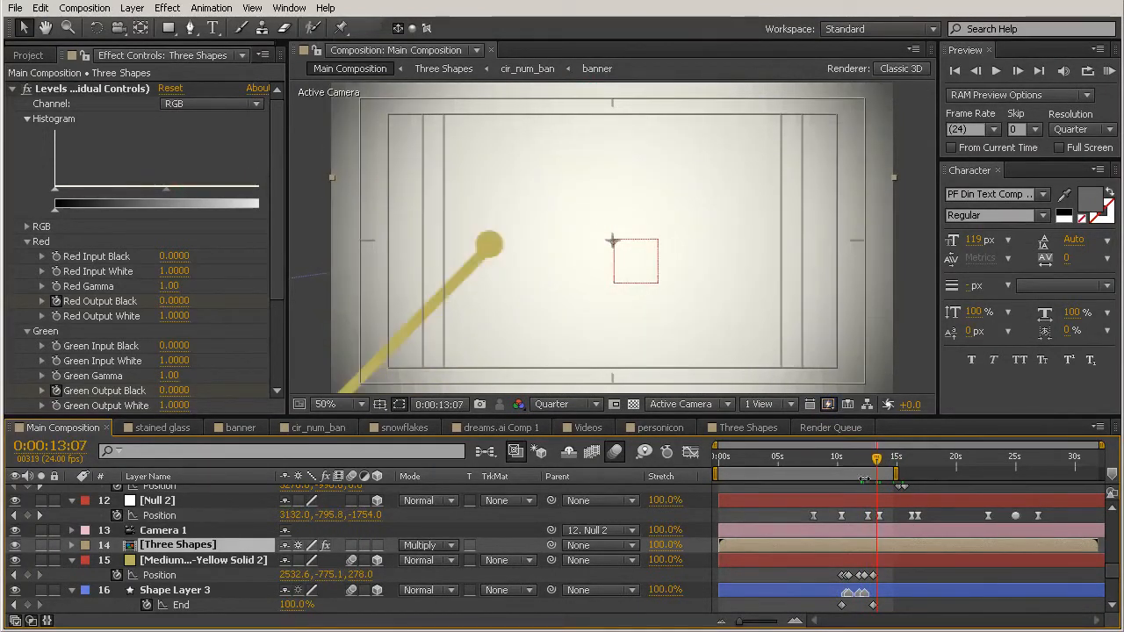
{"action": "scroll", "coordinate": [916, 546], "scroll_direction": "up", "scroll_amount": 3}
{"action": "left_click", "coordinate": [897, 561]}
{"action": "left_click_drag", "start_coordinate": [896, 556], "coordinate": [893, 556]}
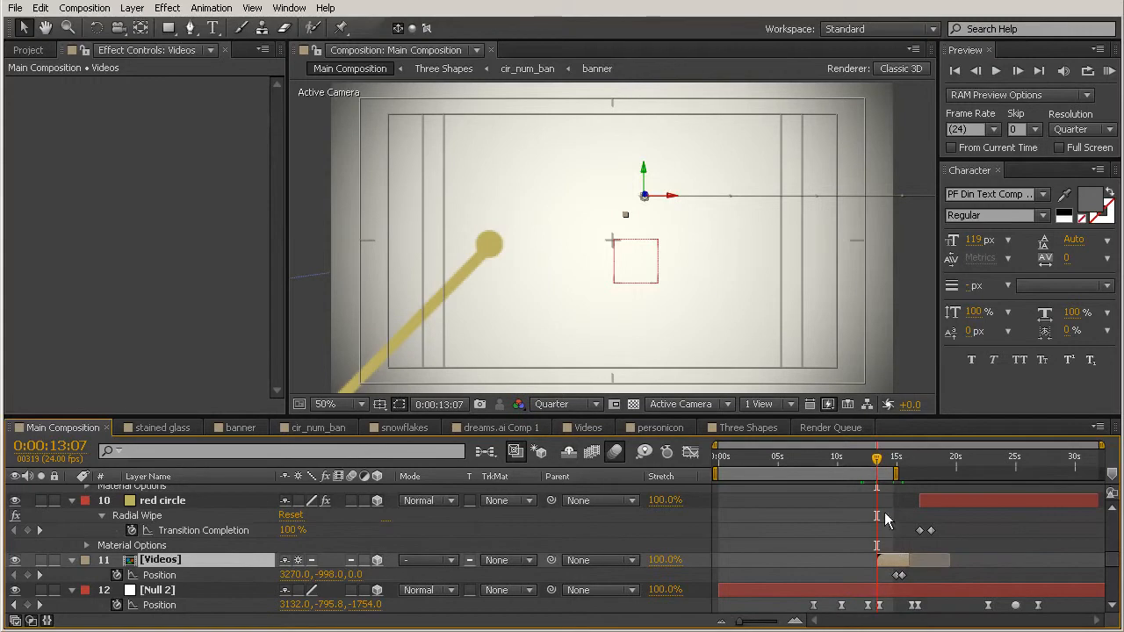
Step: Shift both Position keyframes of the Videos layer later so that the first sits at 0:00:15:20
{"action": "left_click_drag", "start_coordinate": [878, 463], "coordinate": [918, 465]}
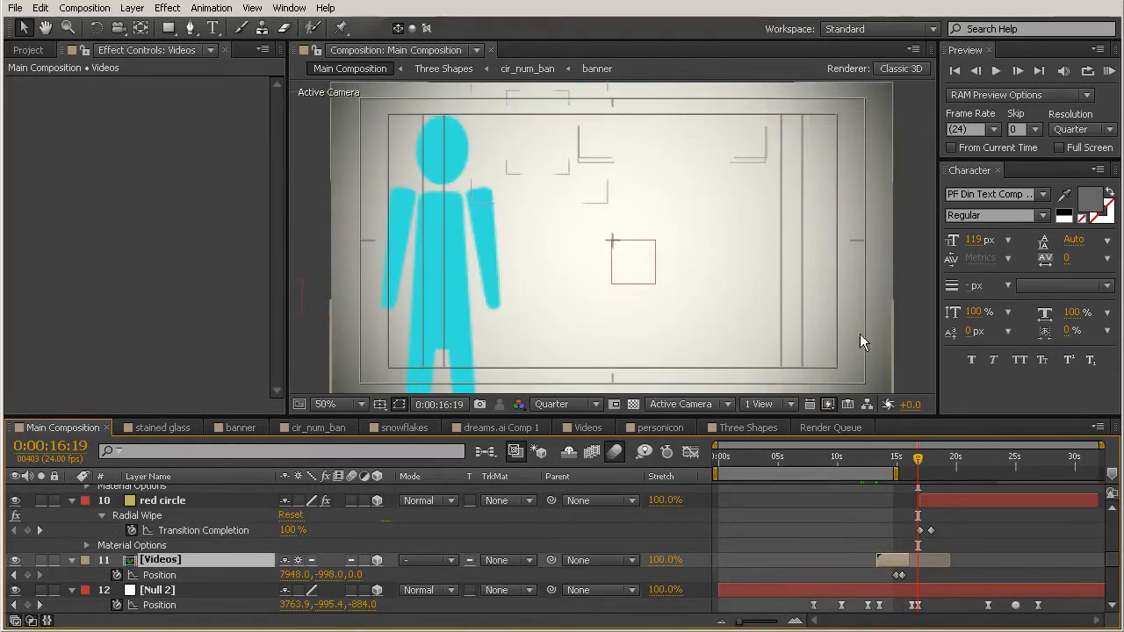
{"action": "mouse_move", "coordinate": [908, 469]}
{"action": "left_mouse_down"}
{"action": "mouse_move", "coordinate": [891, 465]}
{"action": "mouse_move", "coordinate": [901, 465]}
{"action": "left_mouse_up"}
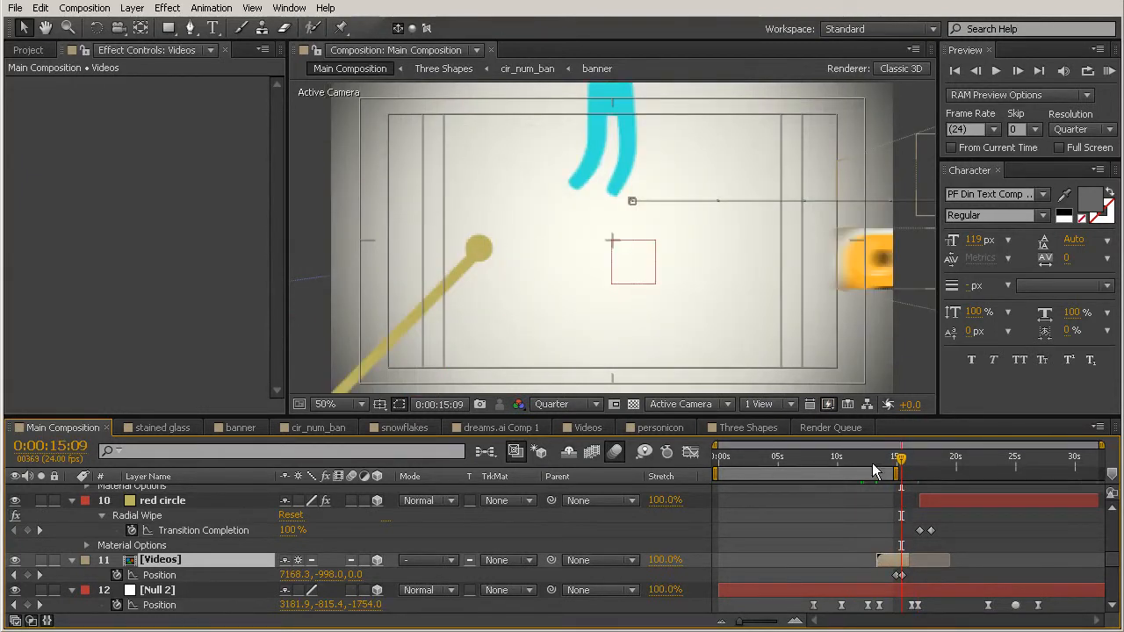
{"action": "left_click_drag", "start_coordinate": [901, 465], "coordinate": [907, 466]}
{"action": "left_click_drag", "start_coordinate": [929, 573], "coordinate": [887, 578]}
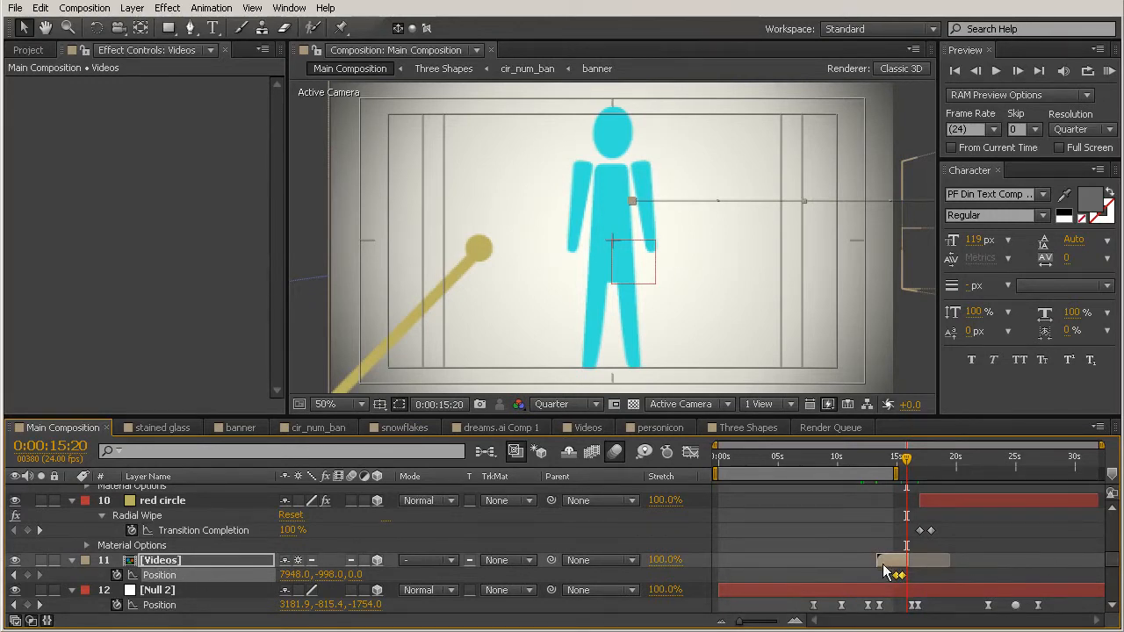
{"action": "left_click_drag", "start_coordinate": [897, 584], "coordinate": [912, 584]}
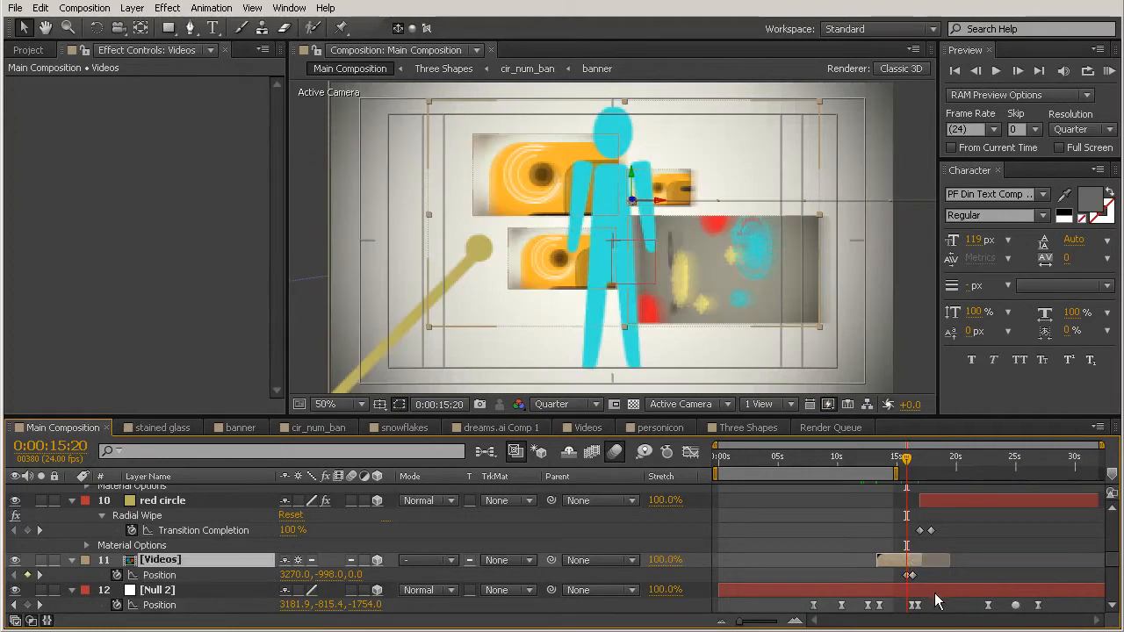
Step: Slide the personicon layer later in time so that it starts at about 0:00:15:22
{"action": "scroll", "coordinate": [913, 545], "scroll_direction": "down", "scroll_amount": 5}
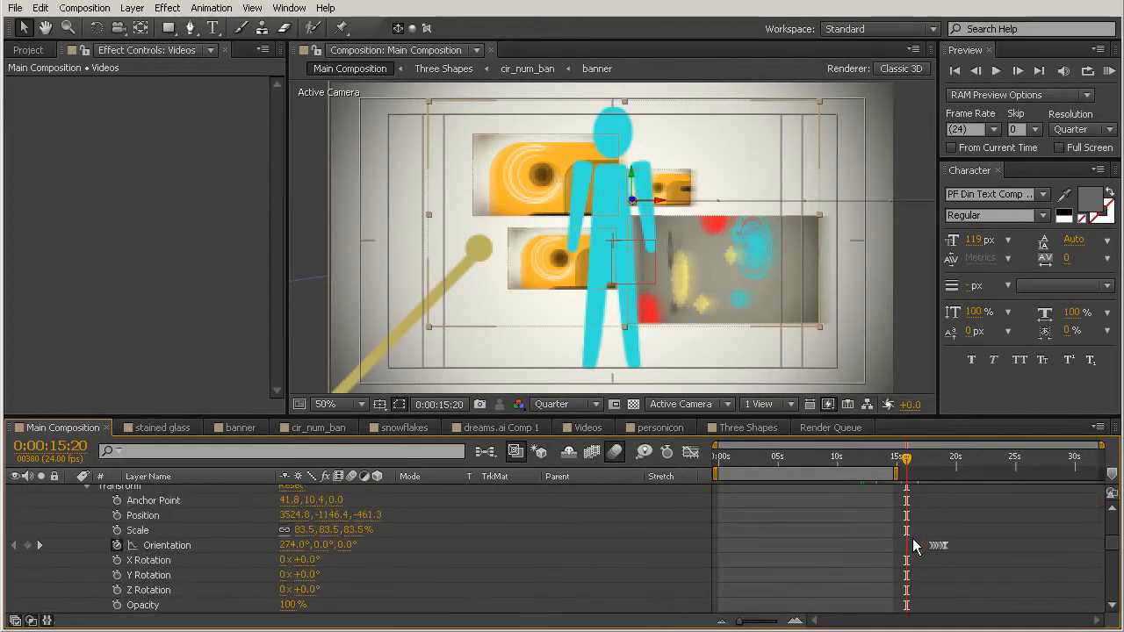
{"action": "scroll", "coordinate": [915, 540], "scroll_direction": "up", "scroll_amount": 8}
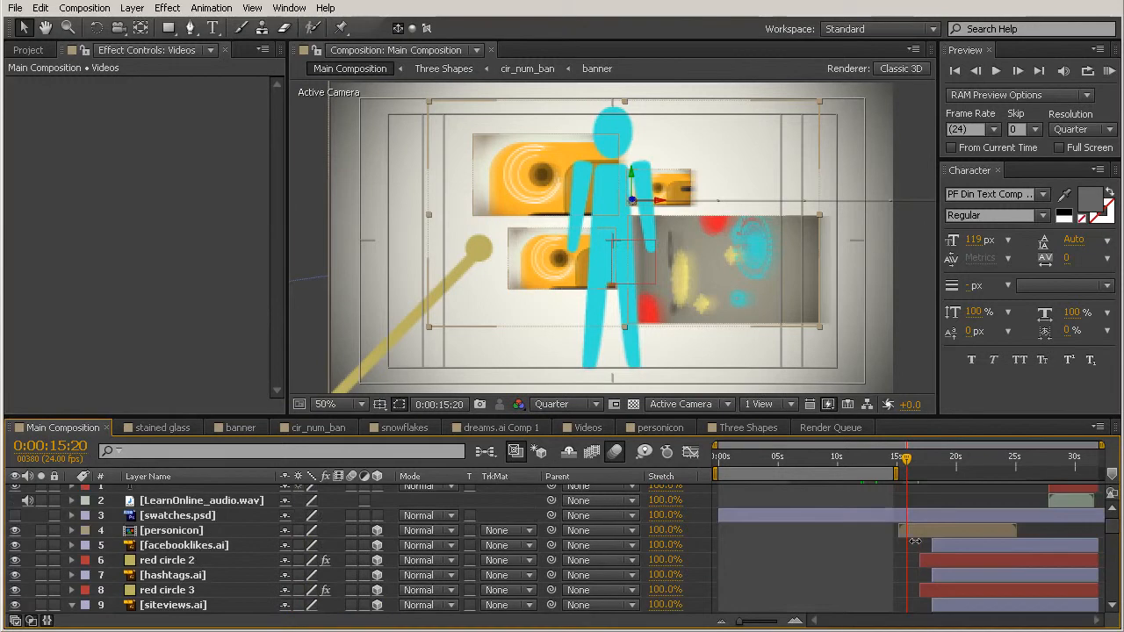
{"action": "left_click", "coordinate": [927, 530]}
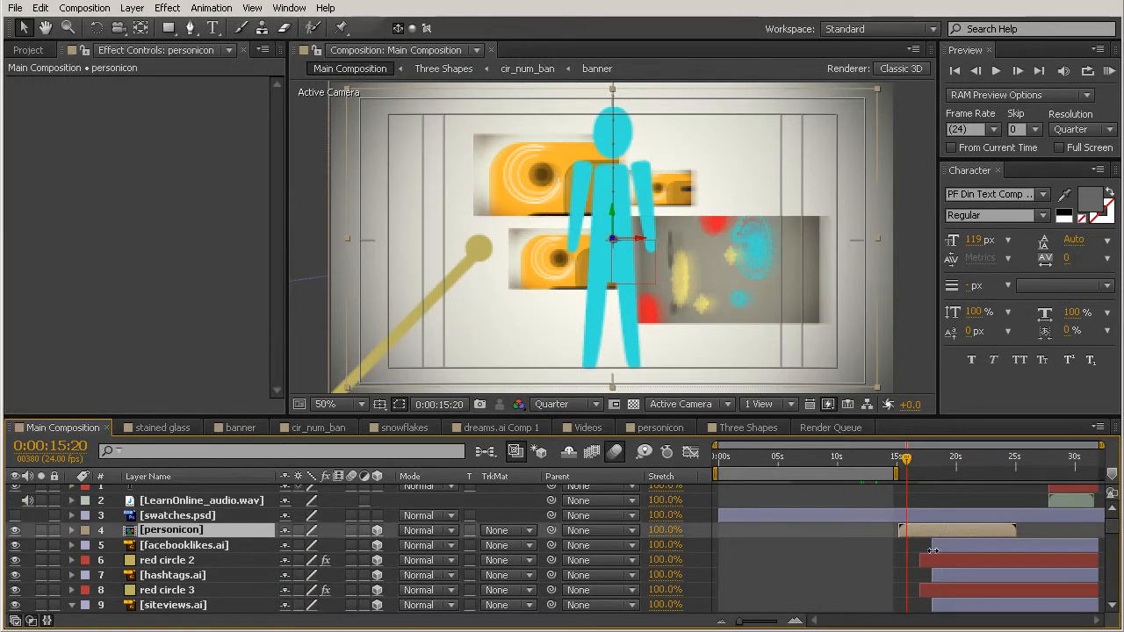
{"action": "left_click_drag", "start_coordinate": [919, 529], "coordinate": [926, 530]}
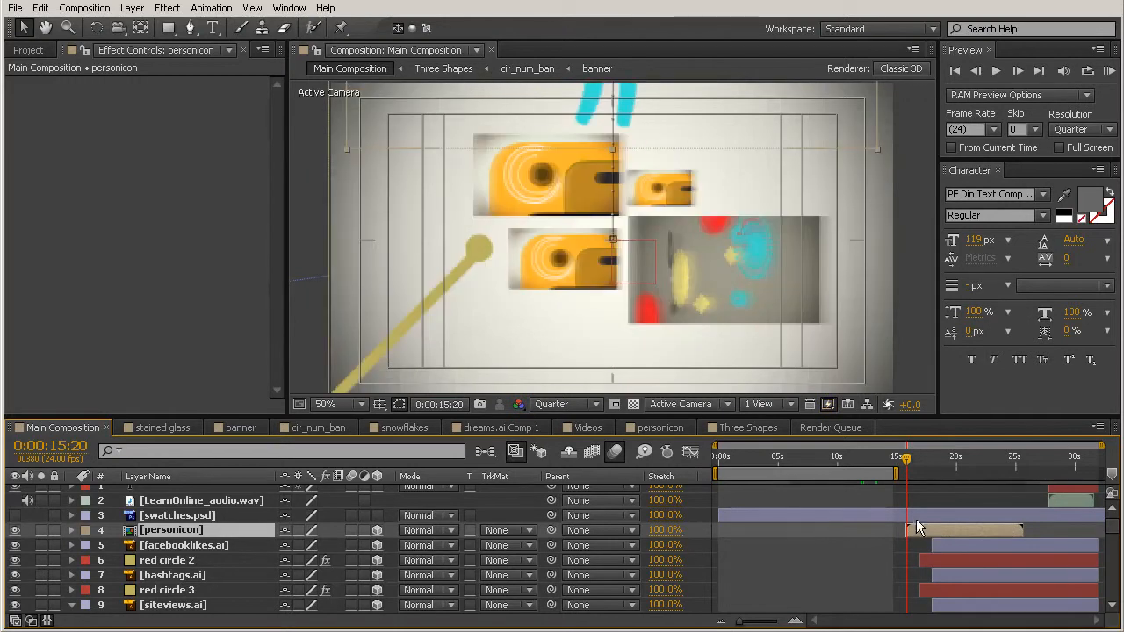
{"action": "left_click_drag", "start_coordinate": [921, 527], "coordinate": [923, 527]}
Step: Replace personicon's first Position keyframe at 0:00:15:22 with one placing the figure beyond the frame's left edge at 1625.4, -826.2, 0.0
{"action": "left_click_drag", "start_coordinate": [905, 472], "coordinate": [917, 471]}
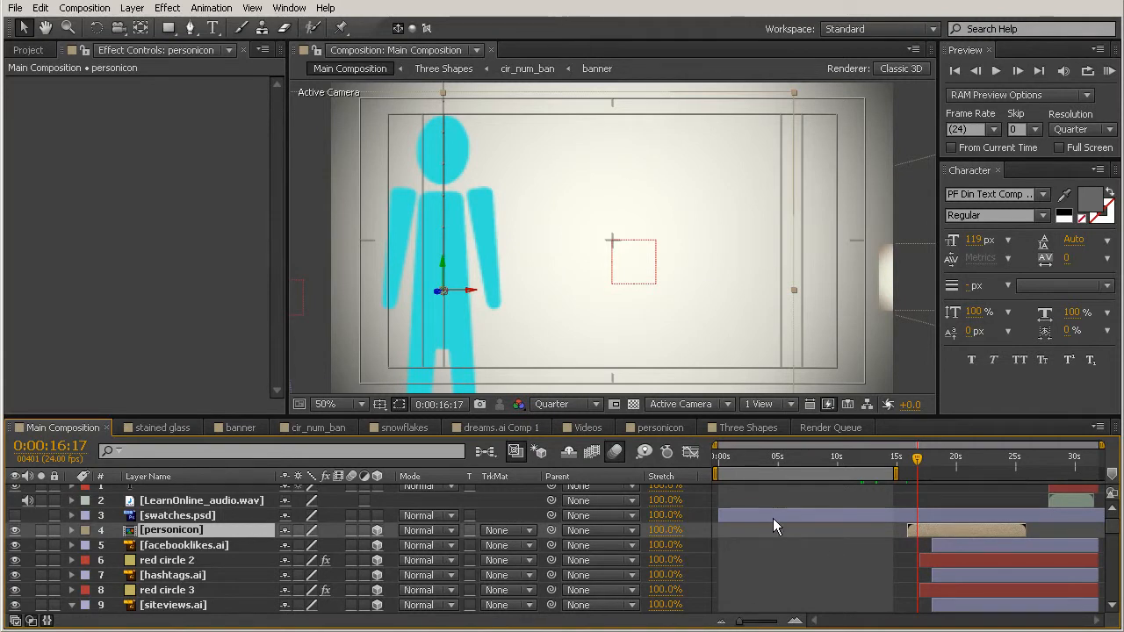
{"action": "key", "text": "p"}
{"action": "mouse_move", "coordinate": [916, 459]}
{"action": "left_mouse_down"}
{"action": "mouse_move", "coordinate": [903, 455]}
{"action": "mouse_move", "coordinate": [908, 469]}
{"action": "left_mouse_up"}
{"action": "left_click_drag", "start_coordinate": [745, 622], "coordinate": [766, 623]}
{"action": "left_click_drag", "start_coordinate": [909, 460], "coordinate": [921, 466]}
{"action": "left_click", "coordinate": [917, 547]}
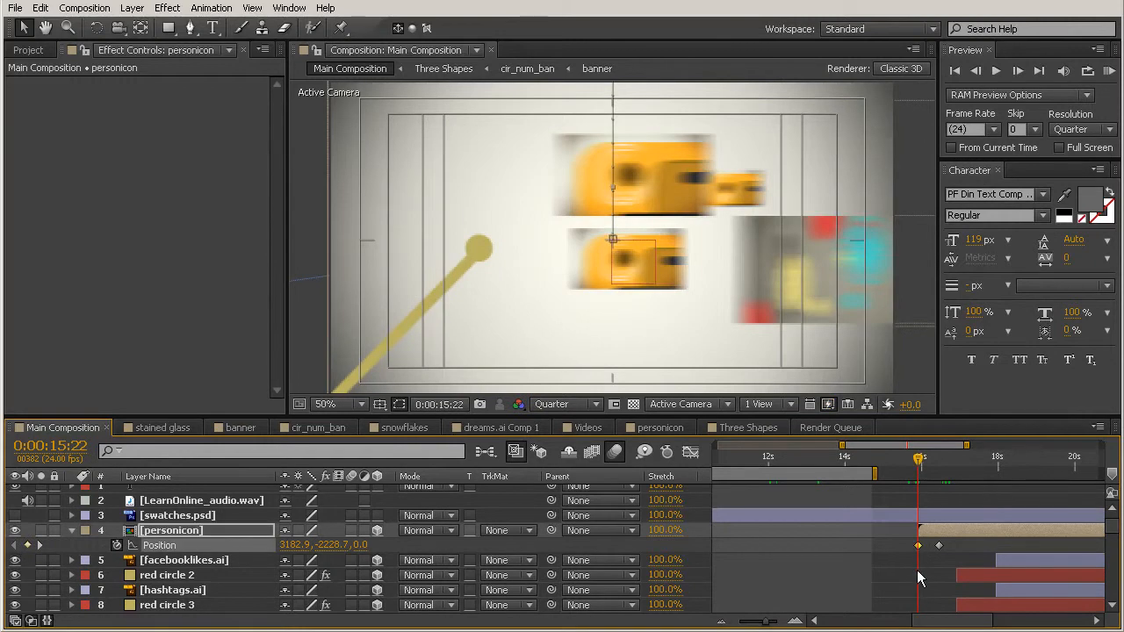
{"action": "key", "text": "Delete"}
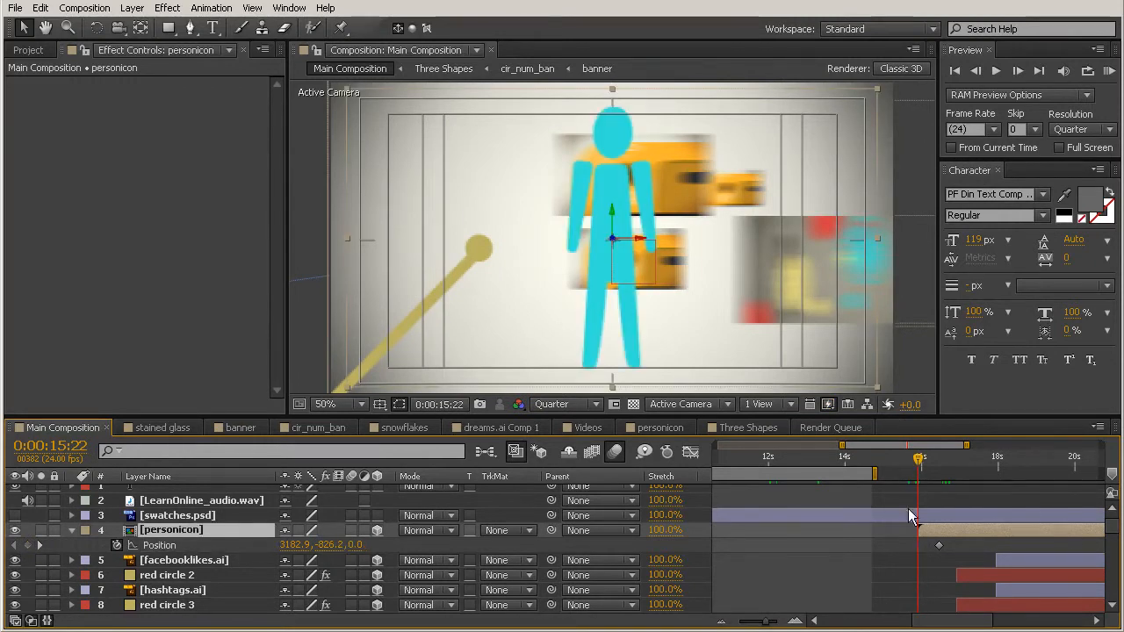
{"action": "left_click_drag", "start_coordinate": [615, 278], "coordinate": [322, 257]}
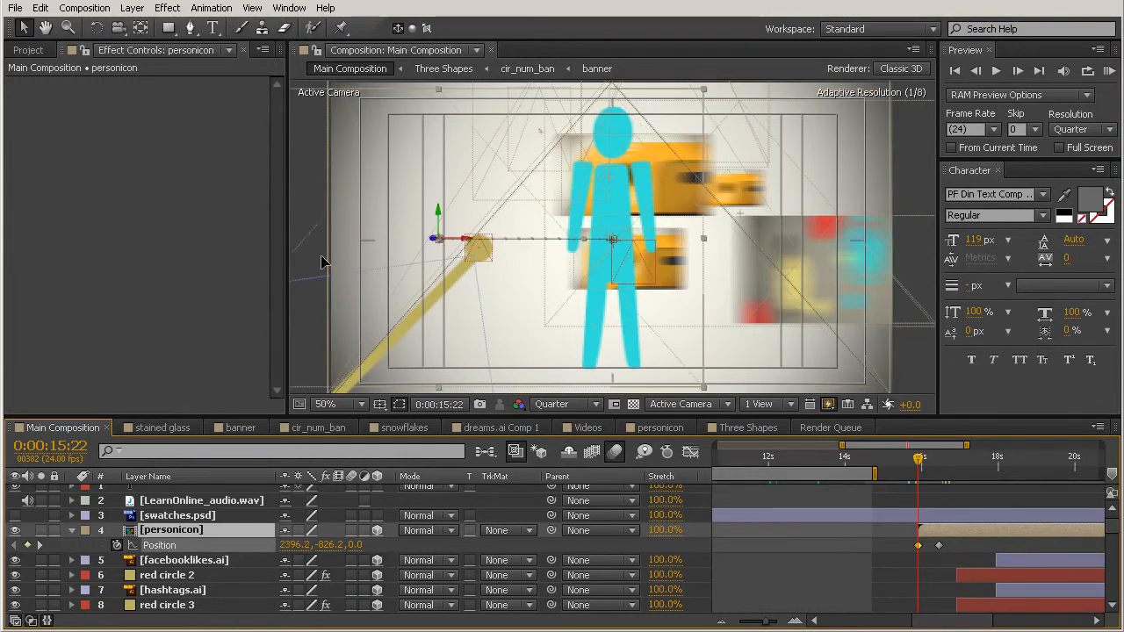
{"action": "left_click_drag", "start_coordinate": [322, 296], "coordinate": [275, 291]}
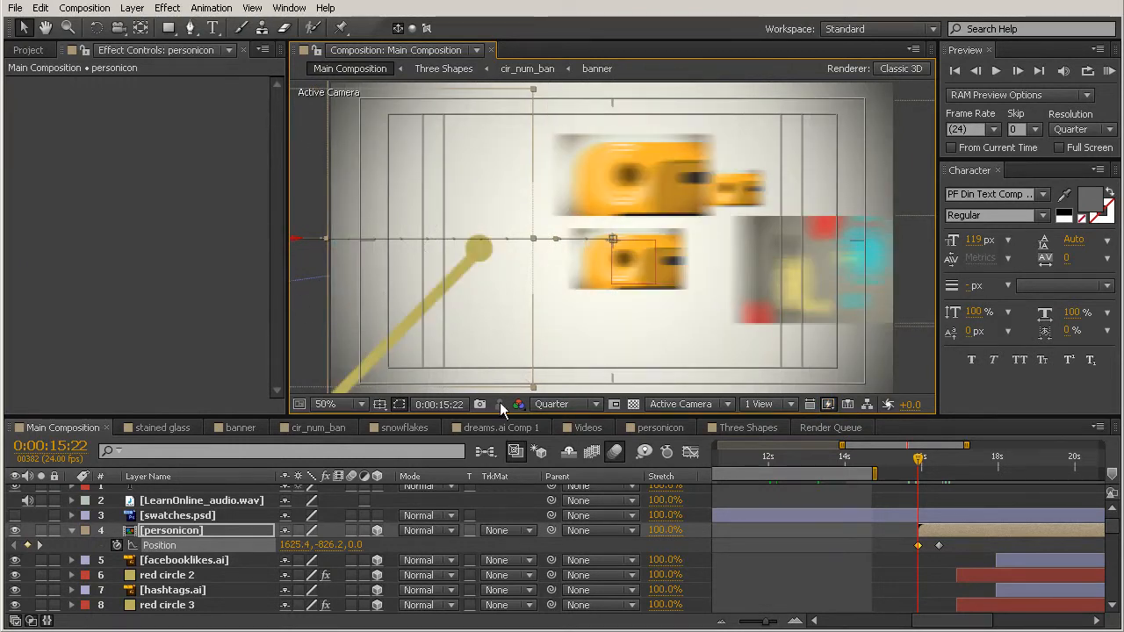
Step: Apply Easy Ease to both personicon Position keyframes and enable motion blur for the layer
{"action": "left_click_drag", "start_coordinate": [892, 547], "coordinate": [957, 549]}
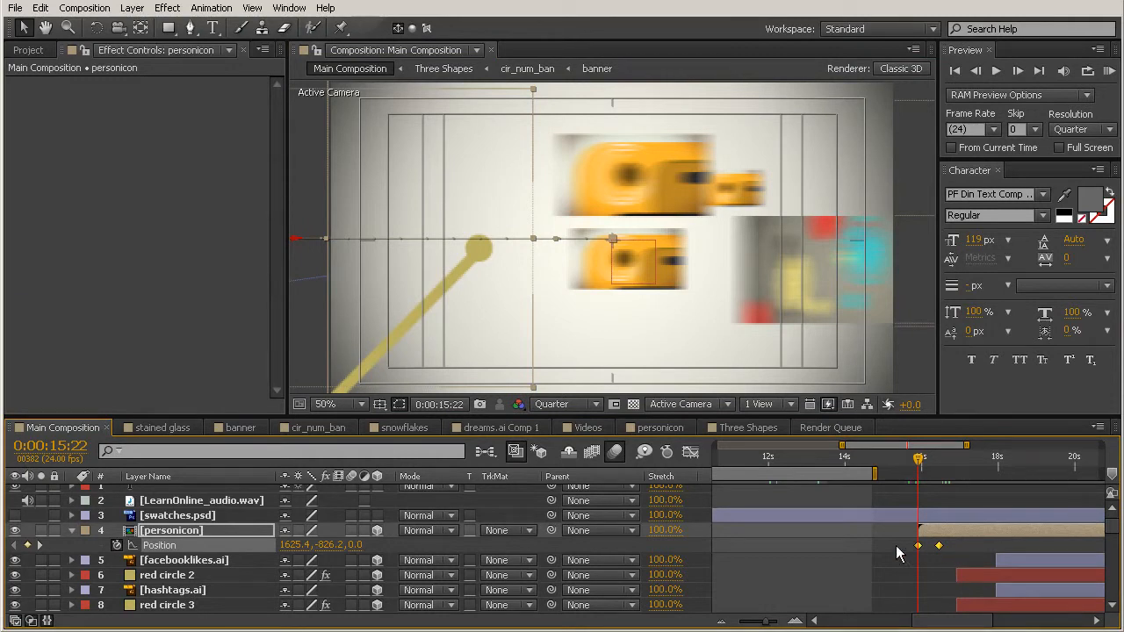
{"action": "left_click", "coordinate": [211, 7]}
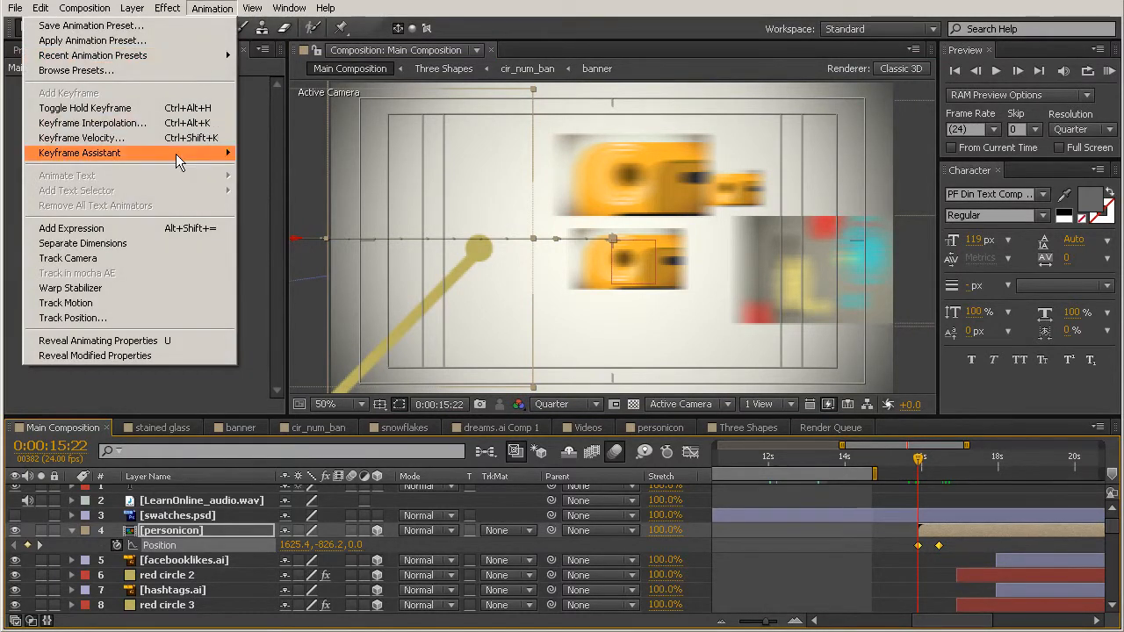
{"action": "mouse_move", "coordinate": [176, 154]}
{"action": "left_click", "coordinate": [270, 184]}
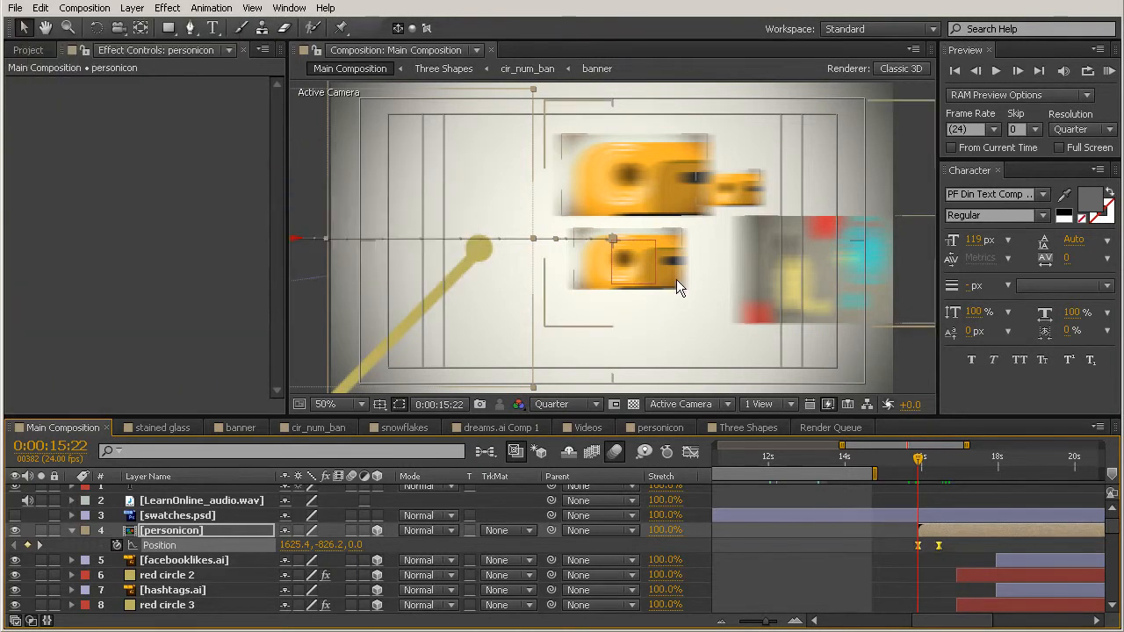
{"action": "left_click", "coordinate": [973, 545]}
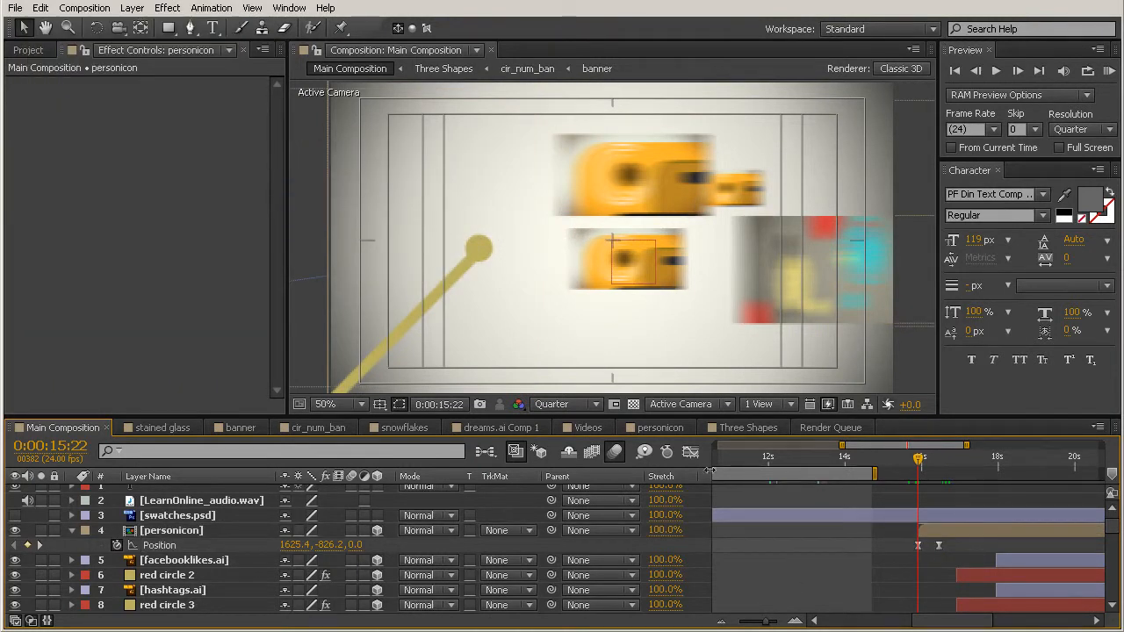
{"action": "left_click", "coordinate": [351, 531]}
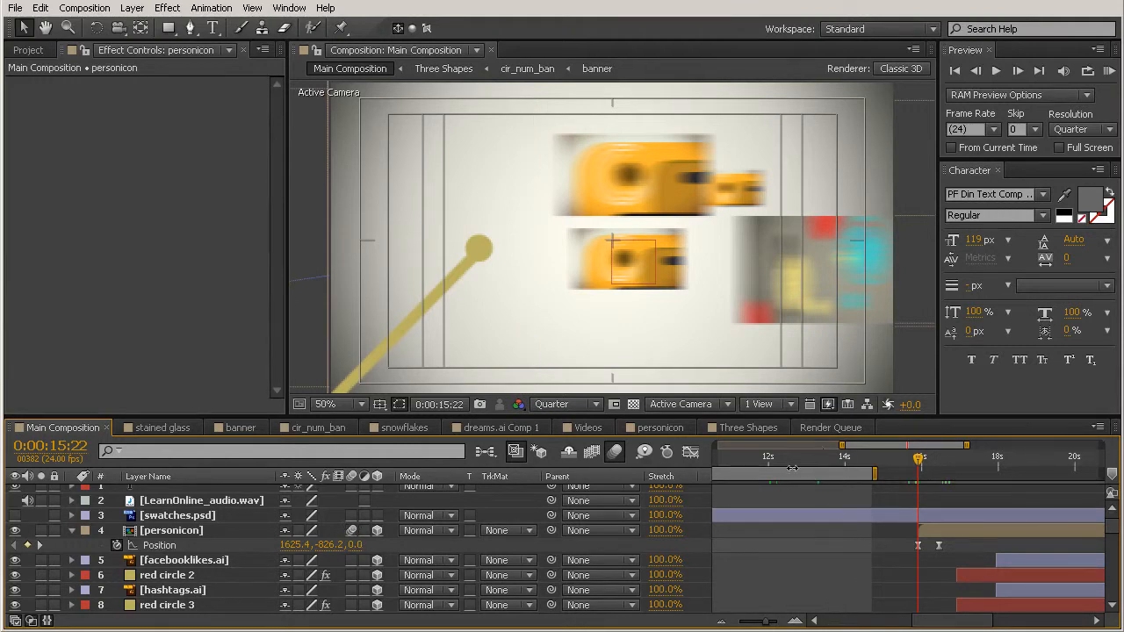
Step: Set the work area from about 0:00:12:12 to about 24 seconds and play a RAM preview of it
{"action": "left_click_drag", "start_coordinate": [867, 466], "coordinate": [842, 474]}
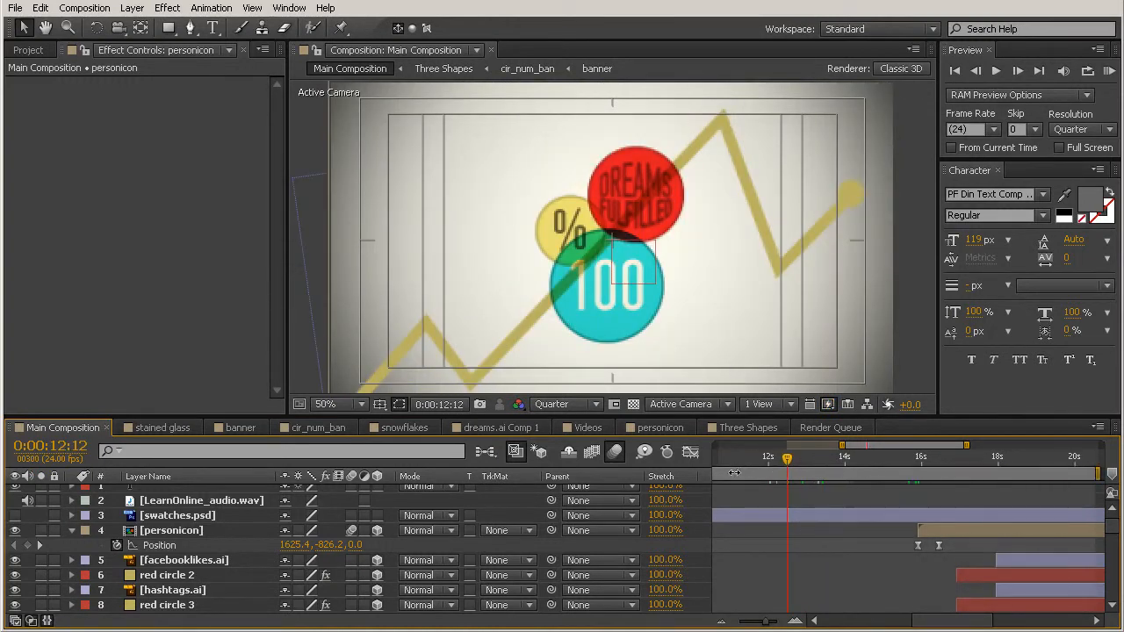
{"action": "left_click_drag", "start_coordinate": [734, 474], "coordinate": [855, 475]}
{"action": "left_click_drag", "start_coordinate": [778, 624], "coordinate": [772, 624]}
{"action": "left_click_drag", "start_coordinate": [805, 474], "coordinate": [902, 490]}
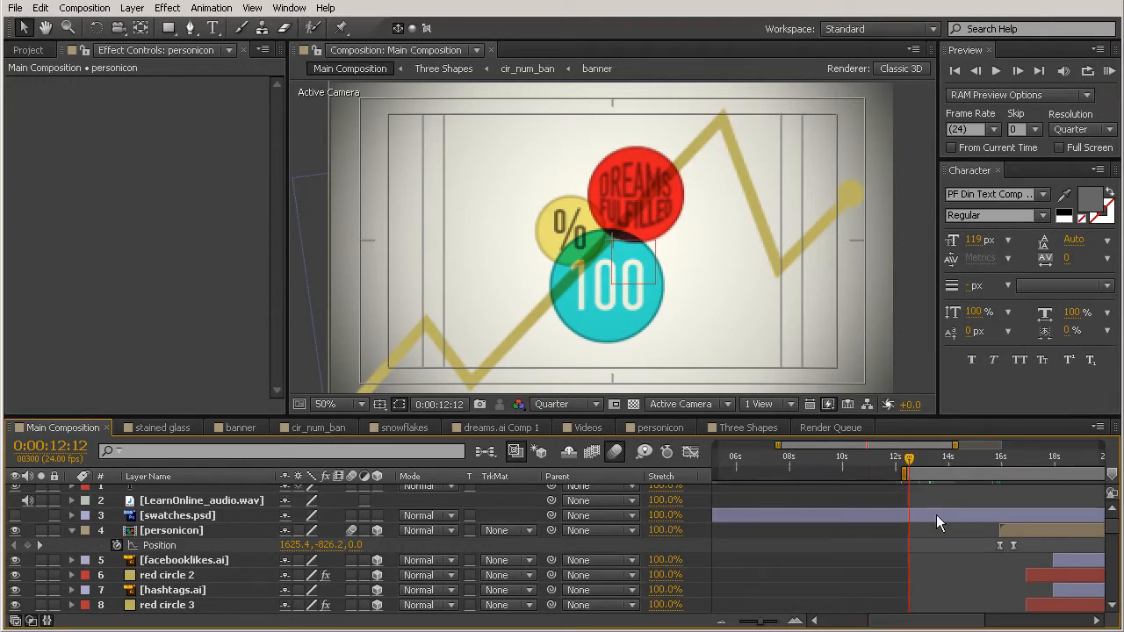
{"action": "key", "text": "KP_0"}
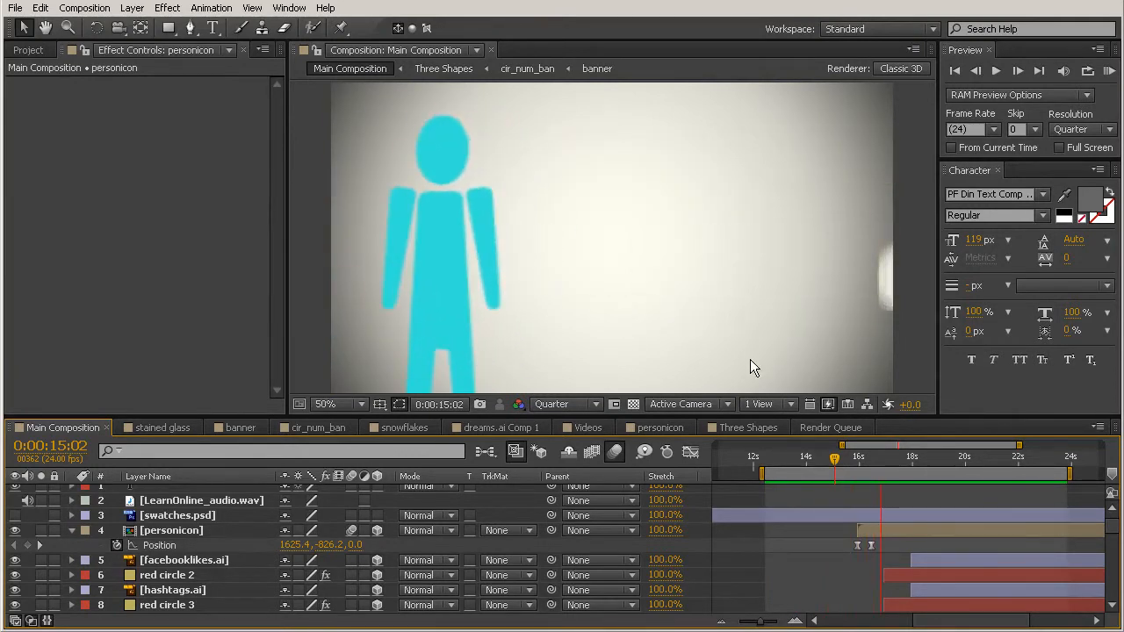
{"action": "key", "text": "space"}
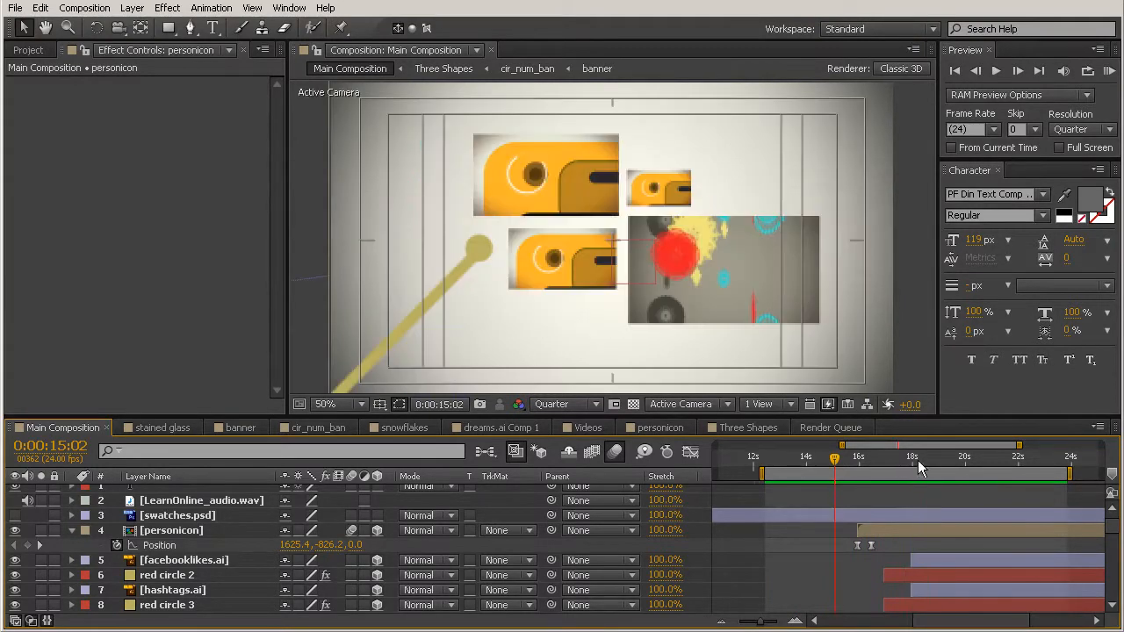
Step: Set the X value of the Videos layer's second Position keyframe at 0:00:16:08 to 8008.0
{"action": "left_click_drag", "start_coordinate": [833, 461], "coordinate": [865, 519]}
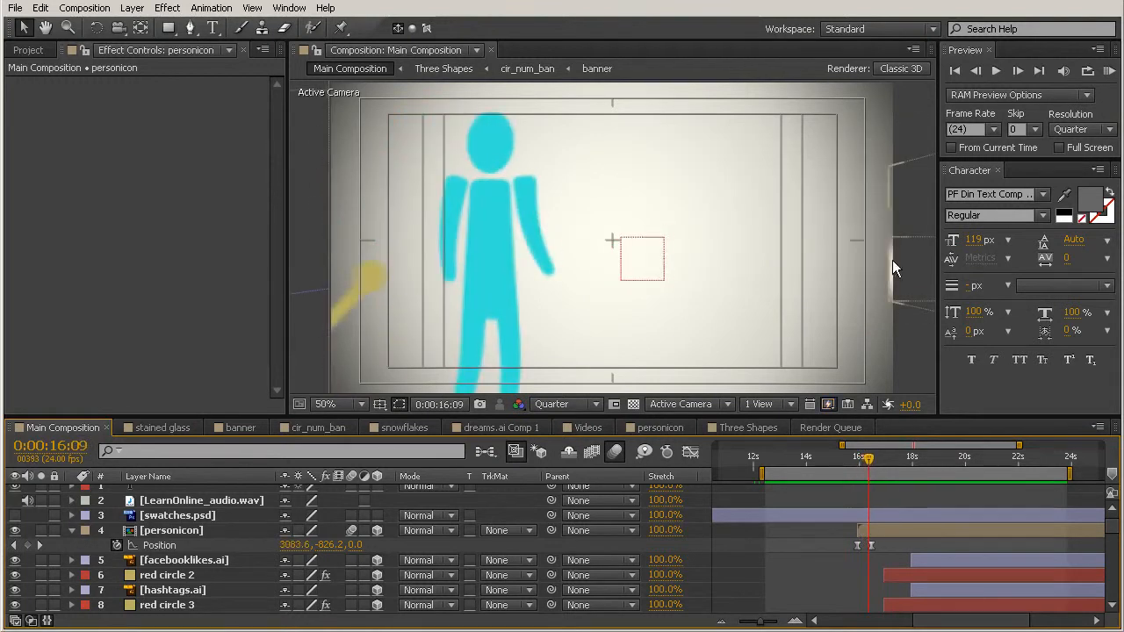
{"action": "left_click_drag", "start_coordinate": [870, 461], "coordinate": [872, 463]}
{"action": "scroll", "coordinate": [914, 494], "scroll_direction": "down", "scroll_amount": 10}
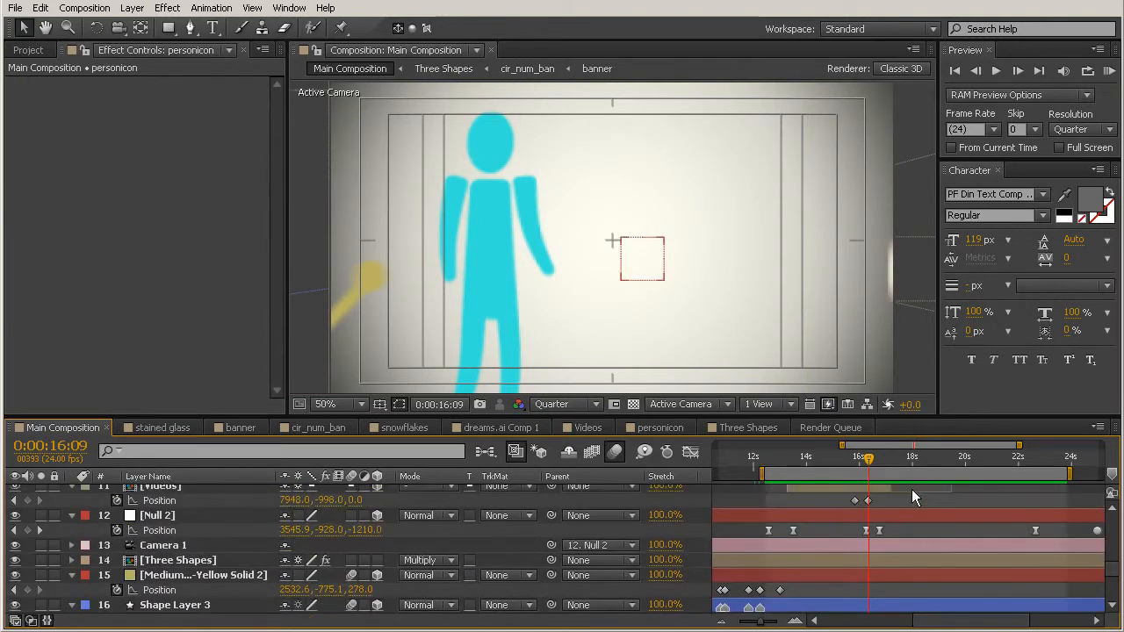
{"action": "scroll", "coordinate": [876, 468], "scroll_direction": "up", "scroll_amount": 2}
{"action": "left_click_drag", "start_coordinate": [869, 463], "coordinate": [869, 462]}
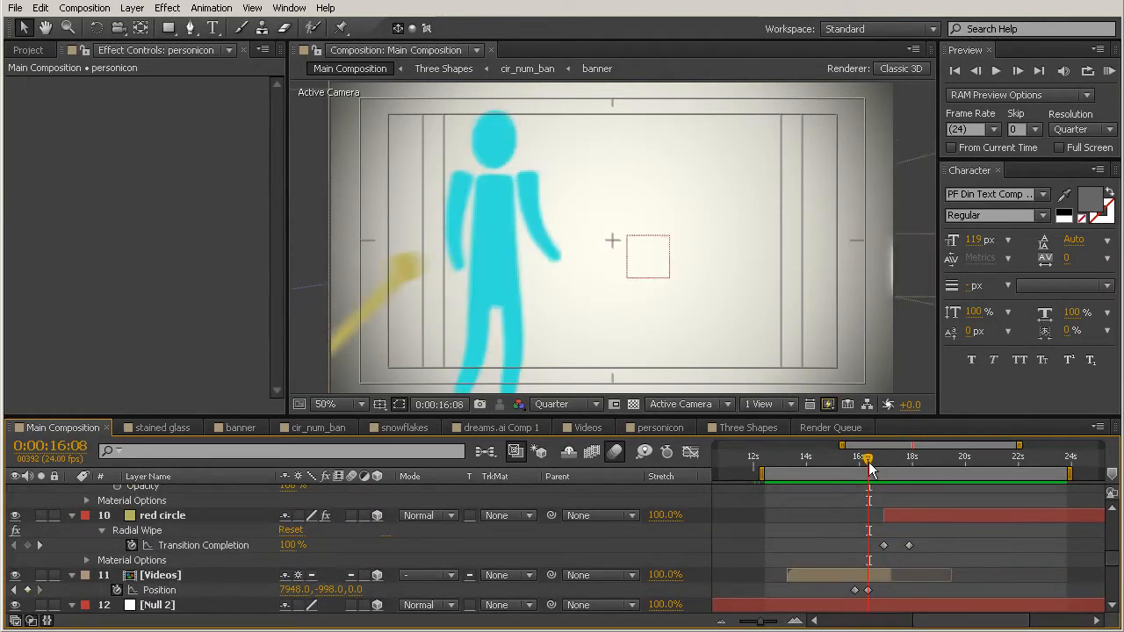
{"action": "left_click", "coordinate": [869, 591]}
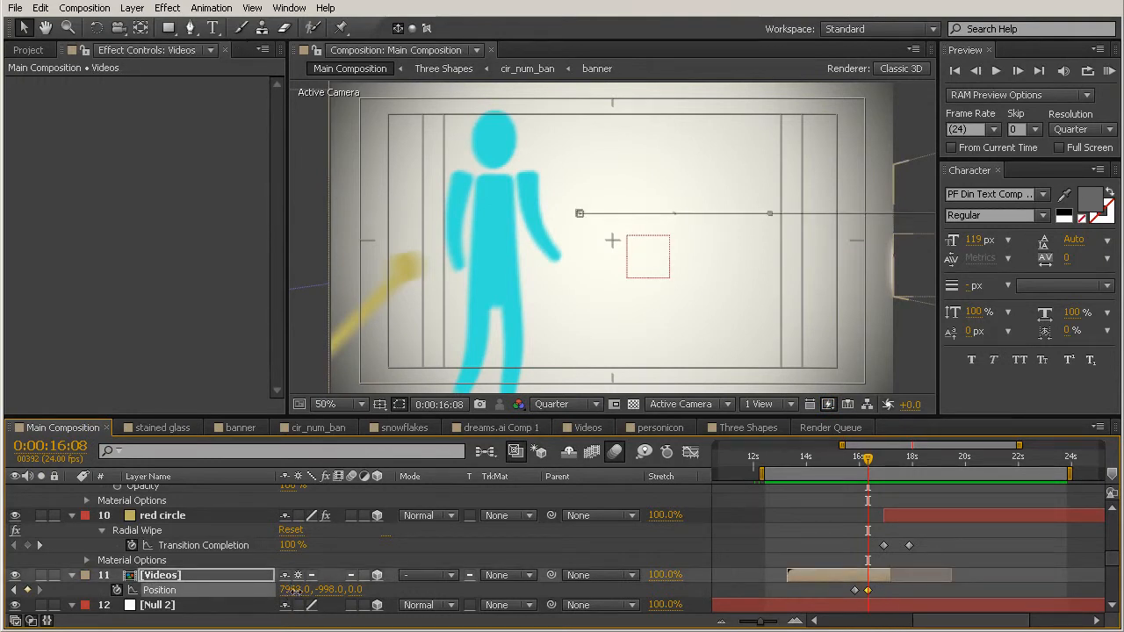
{"action": "left_click_drag", "start_coordinate": [316, 594], "coordinate": [351, 613]}
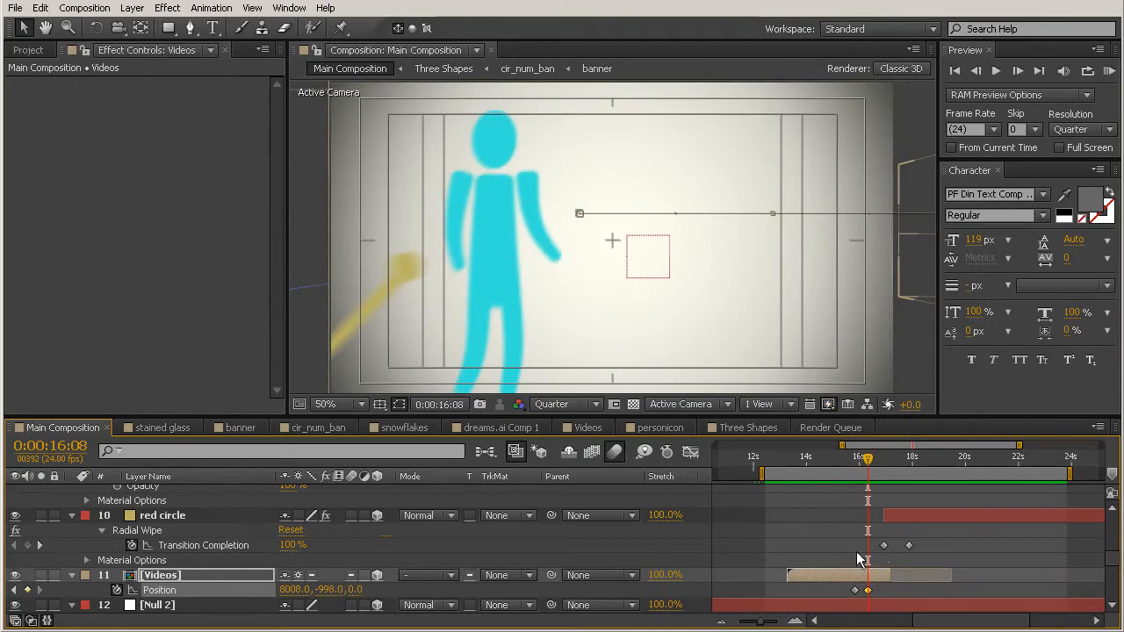
Step: Trim the end of the Videos layer to 0:00:16:08 and apply Easy Ease to both of its Position keyframes
{"action": "left_click", "coordinate": [891, 575]}
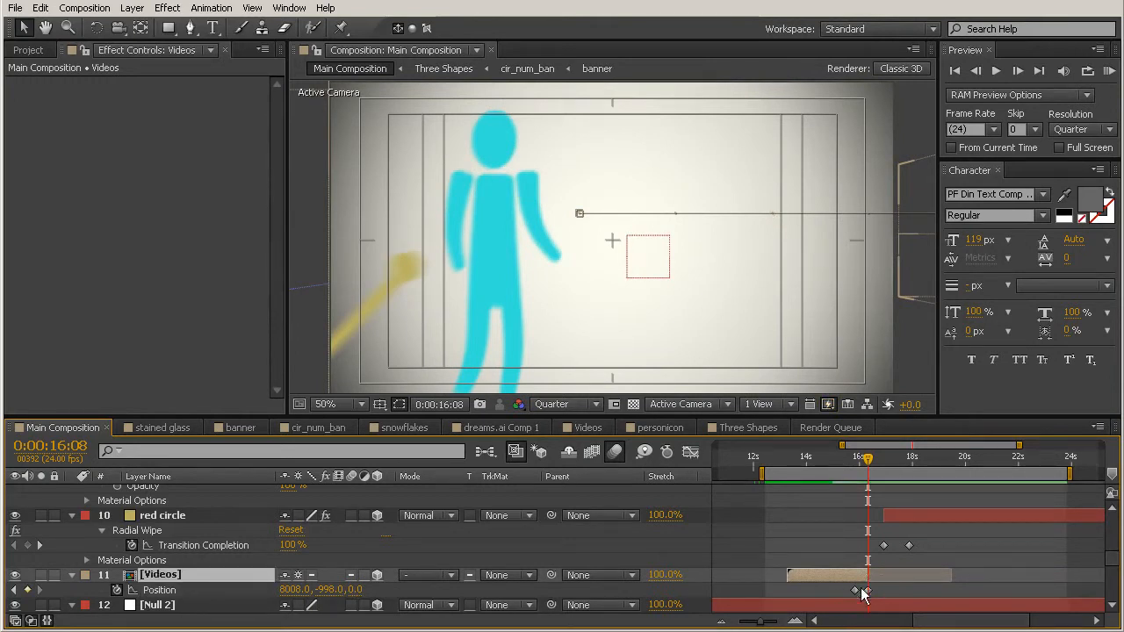
{"action": "left_click", "coordinate": [895, 587]}
{"action": "left_click_drag", "start_coordinate": [884, 590], "coordinate": [834, 606]}
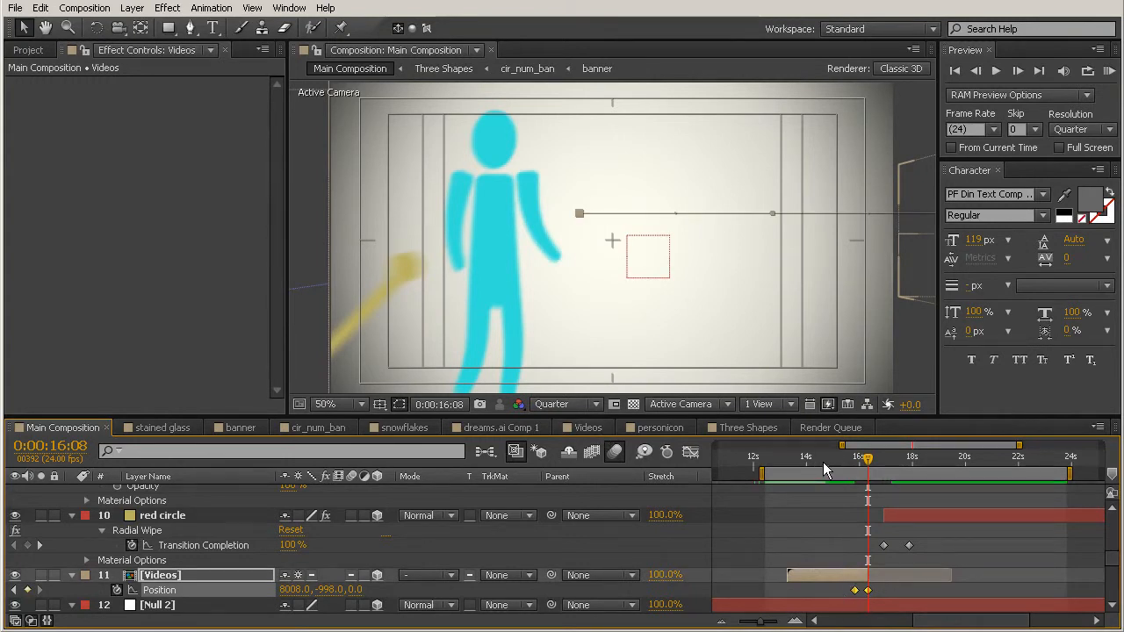
{"action": "left_click", "coordinate": [858, 462]}
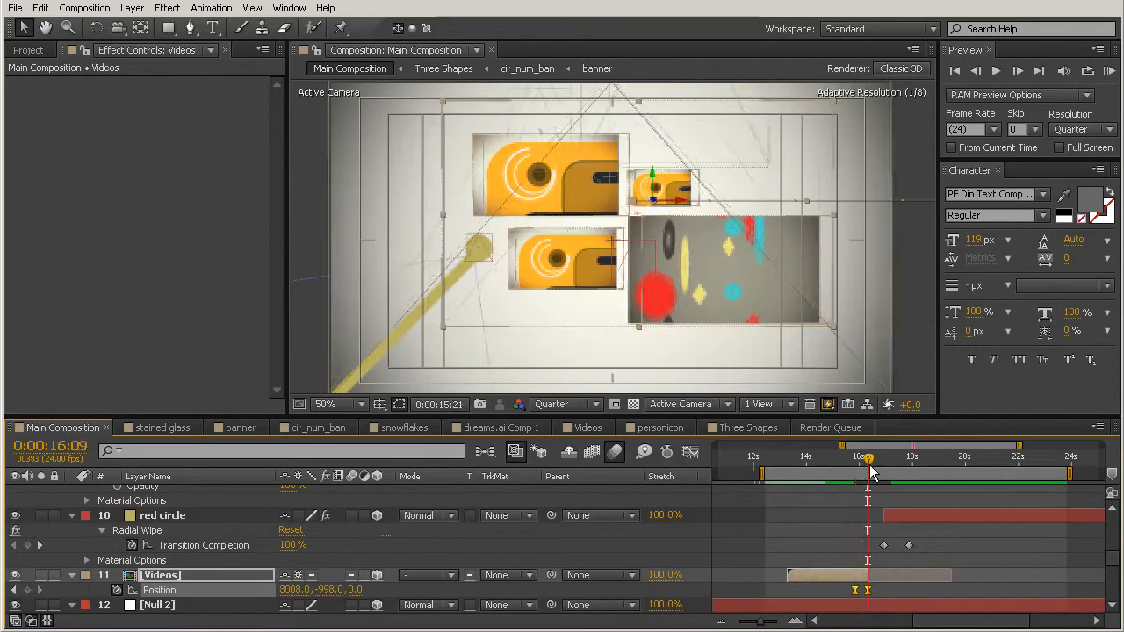
{"action": "left_click", "coordinate": [874, 465]}
Step: Move Null 2 at its Position keyframe at 0:00:22:16 to about 3815.9, -995.4, -480.0
{"action": "scroll", "coordinate": [933, 522], "scroll_direction": "down", "scroll_amount": 2}
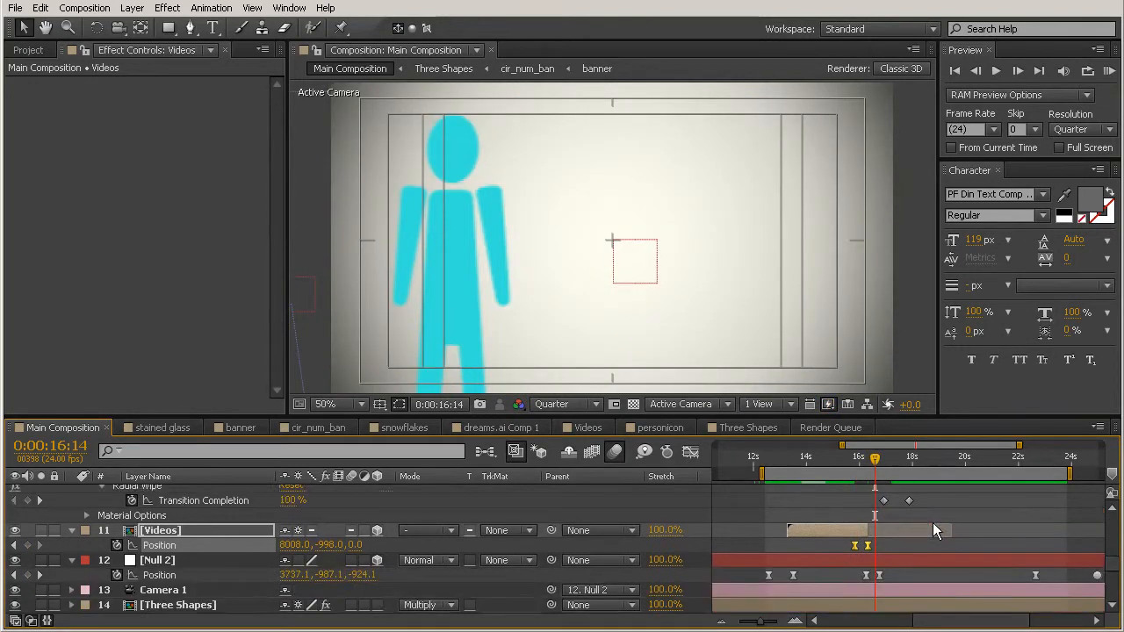
{"action": "scroll", "coordinate": [933, 530], "scroll_direction": "down", "scroll_amount": 2}
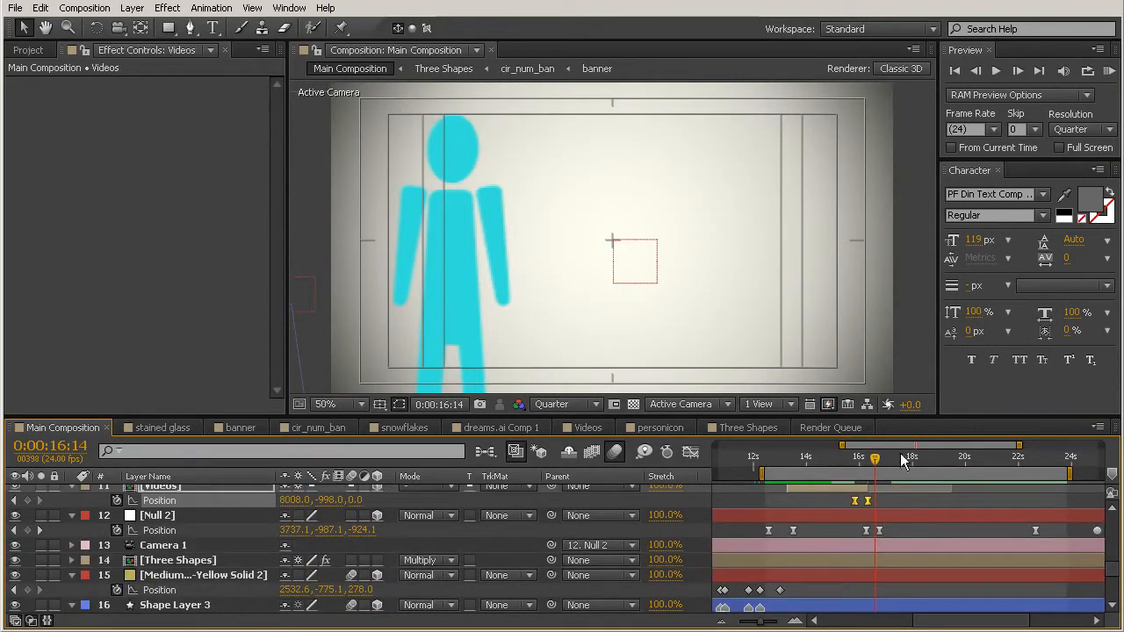
{"action": "left_click", "coordinate": [791, 462]}
{"action": "left_click_drag", "start_coordinate": [794, 457], "coordinate": [863, 459]}
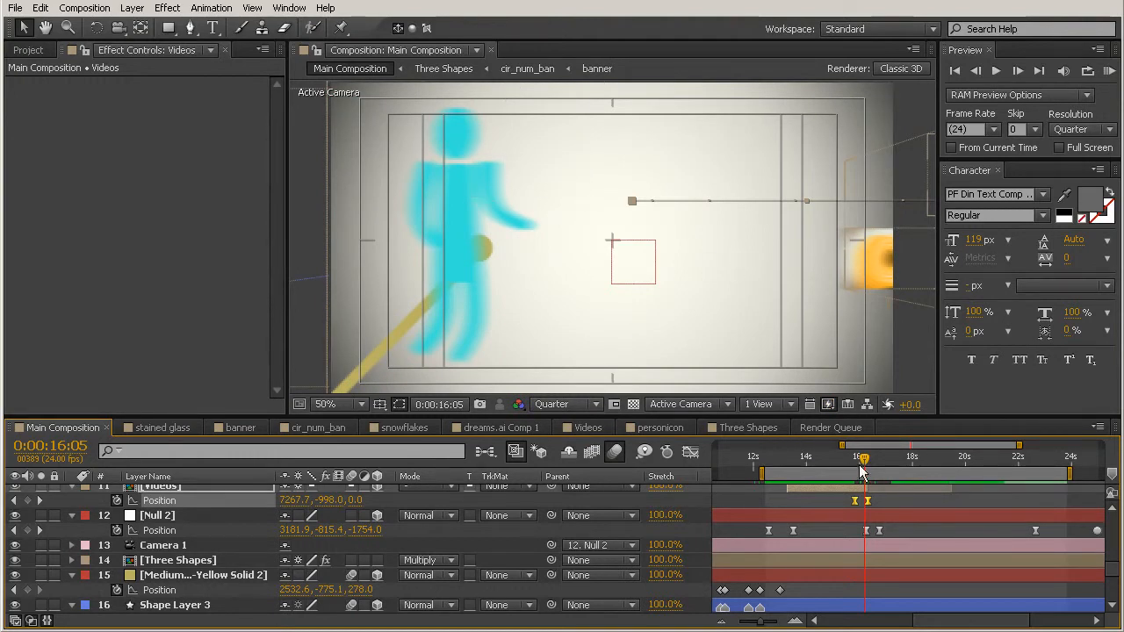
{"action": "left_click_drag", "start_coordinate": [865, 463], "coordinate": [1036, 520]}
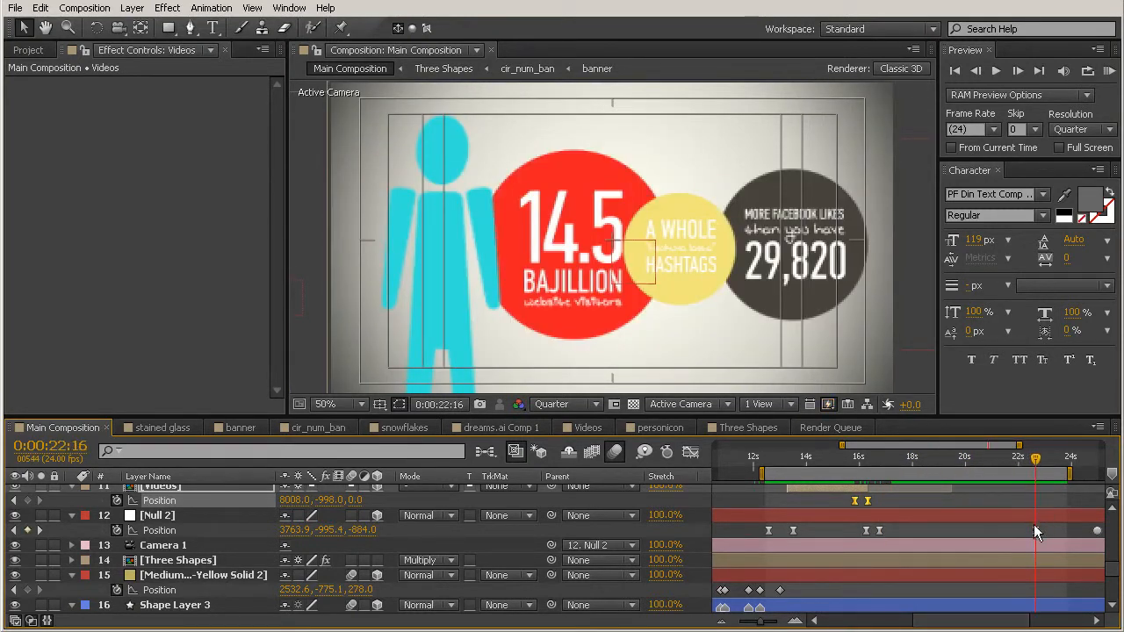
{"action": "left_click", "coordinate": [1036, 530]}
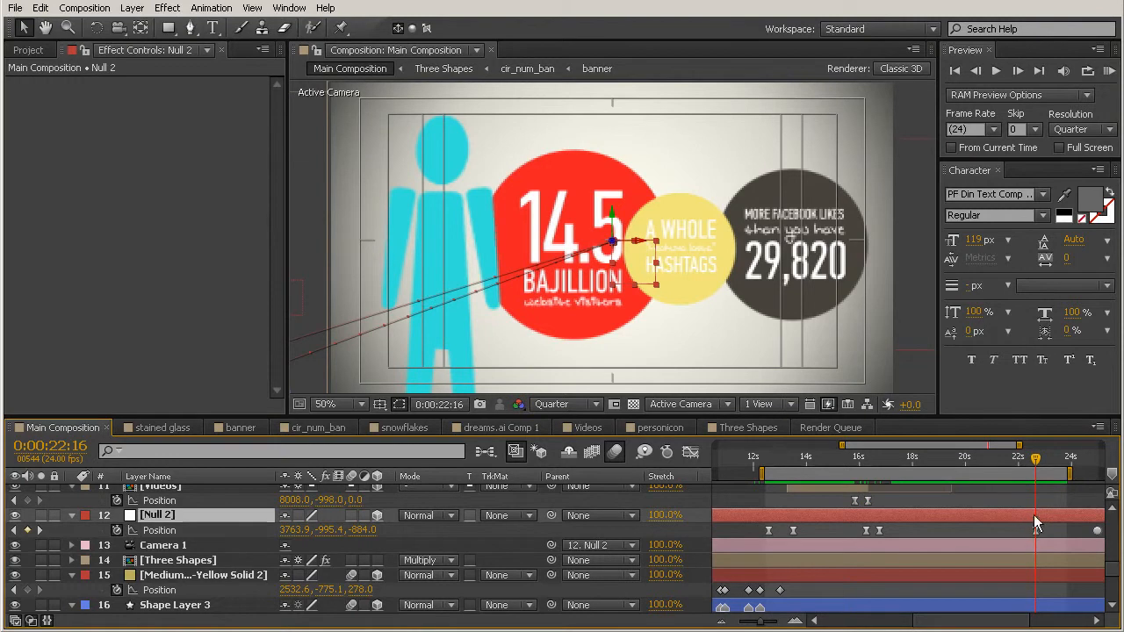
{"action": "left_click", "coordinate": [1037, 529]}
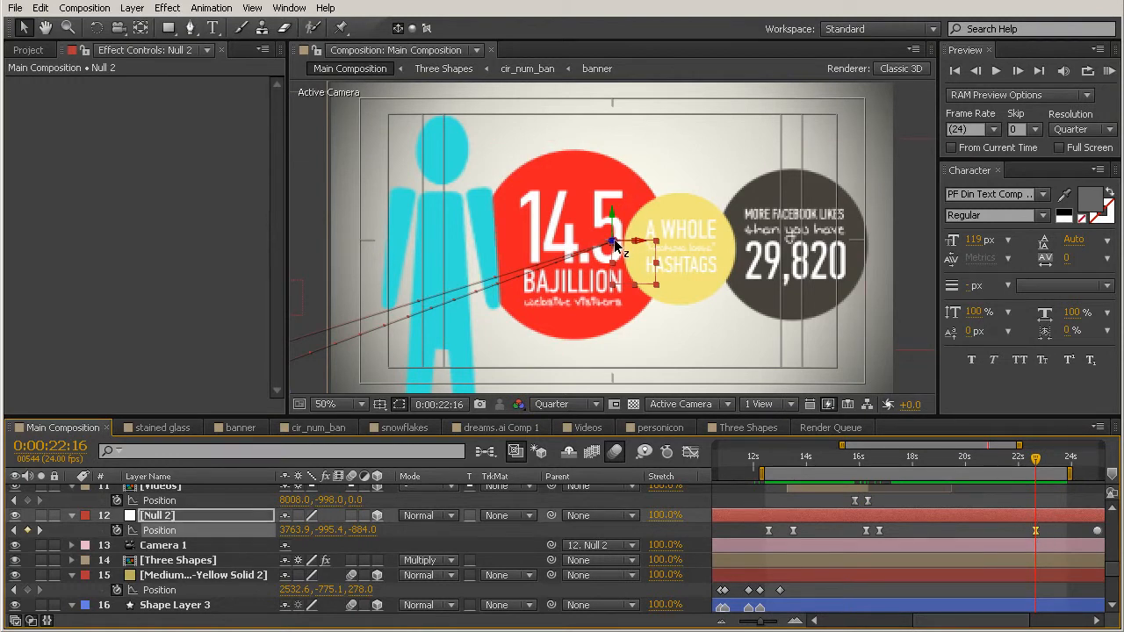
{"action": "left_click_drag", "start_coordinate": [614, 249], "coordinate": [471, 248]}
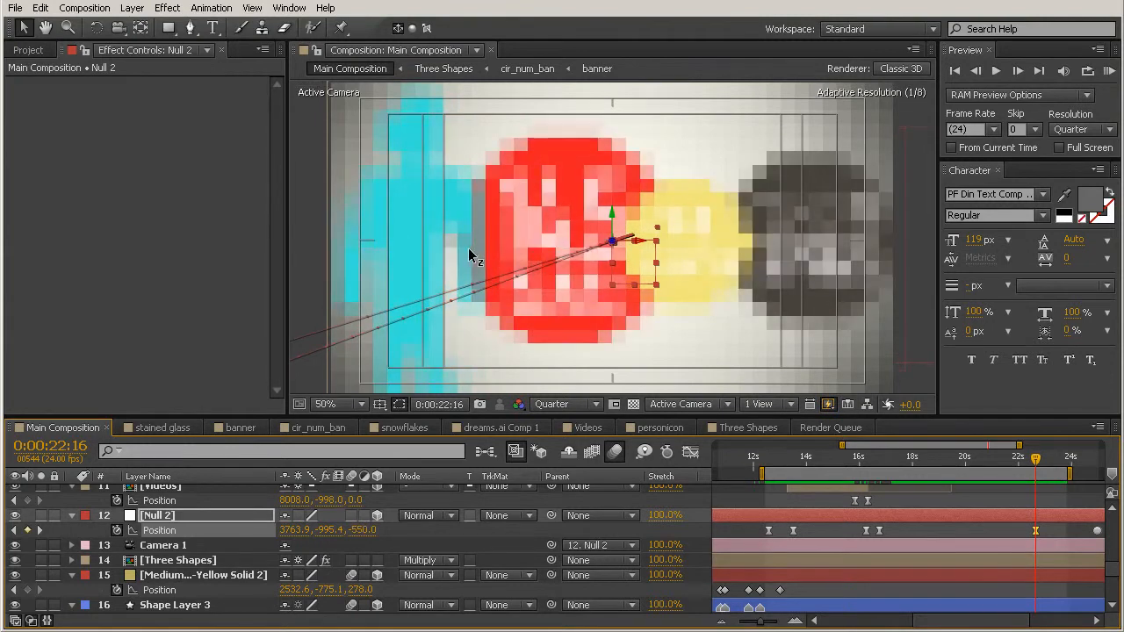
{"action": "left_click_drag", "start_coordinate": [615, 247], "coordinate": [662, 252]}
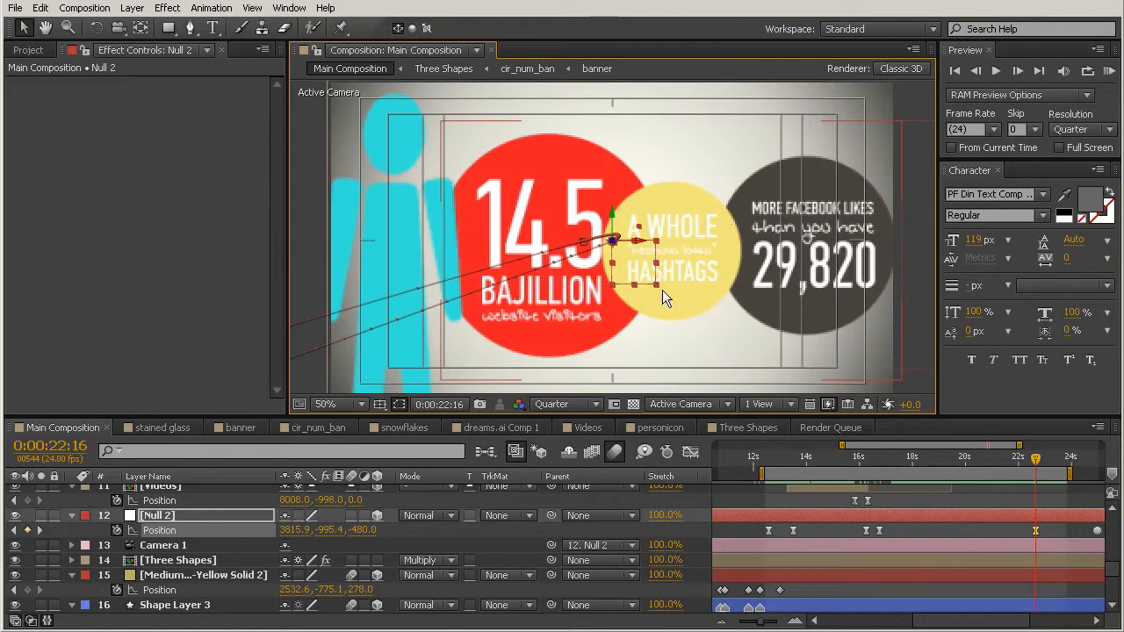
Step: Convert Null 2's Position keyframe at 0:00:16:18 to Auto Bezier and play a RAM preview of the work area
{"action": "left_click_drag", "start_coordinate": [896, 461], "coordinate": [878, 461]}
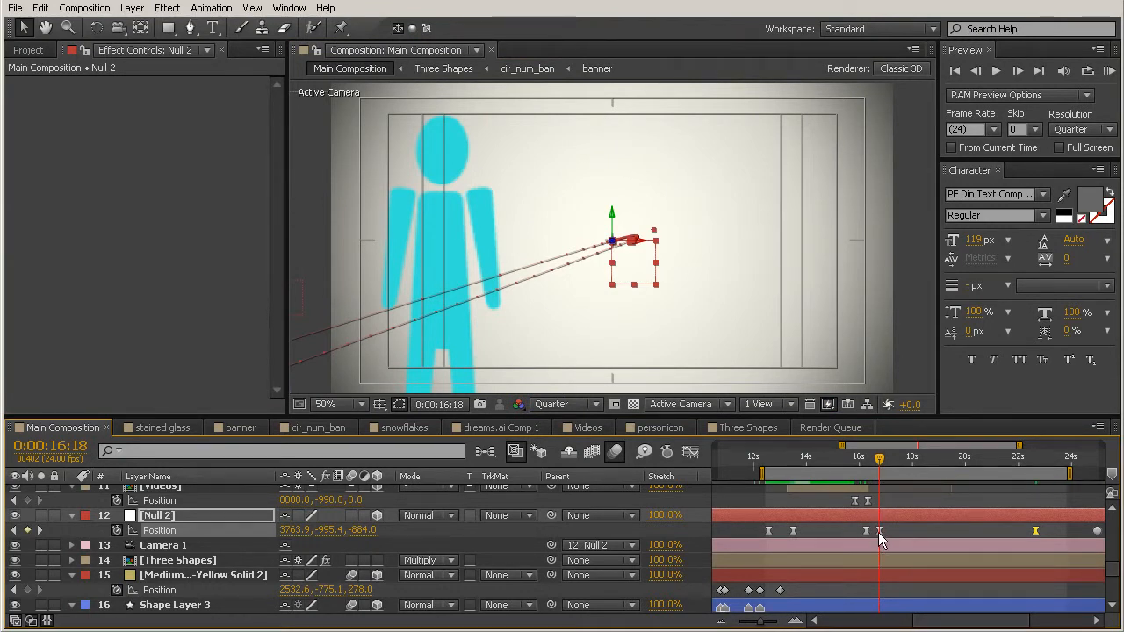
{"action": "left_click", "coordinate": [880, 531], "text": "ctrl"}
{"action": "left_click", "coordinate": [904, 528]}
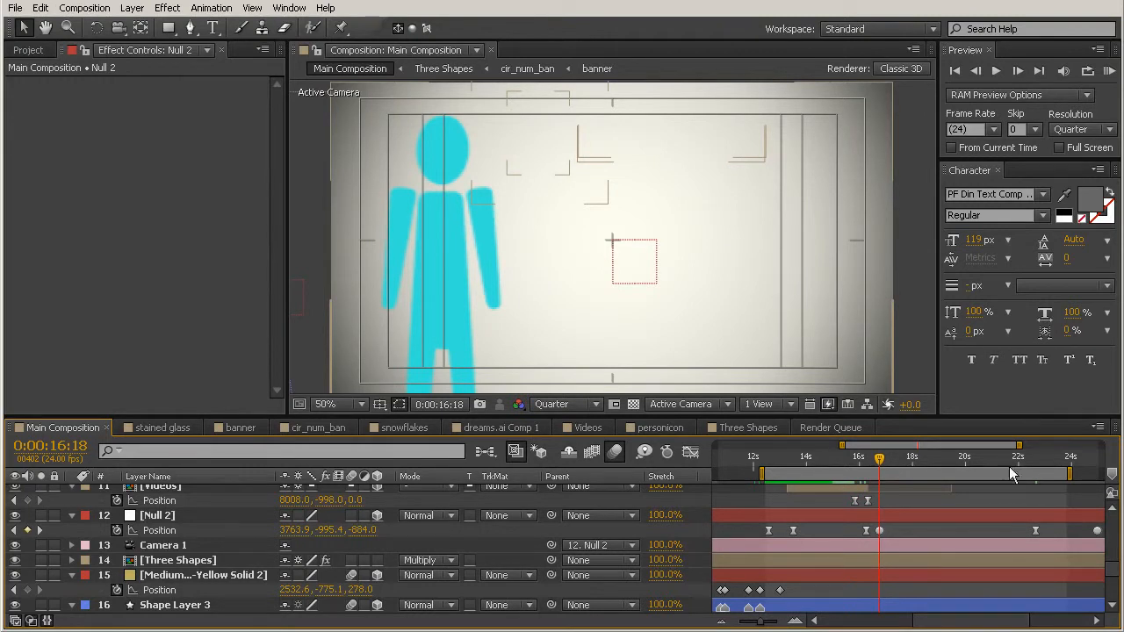
{"action": "key", "text": "KP_0"}
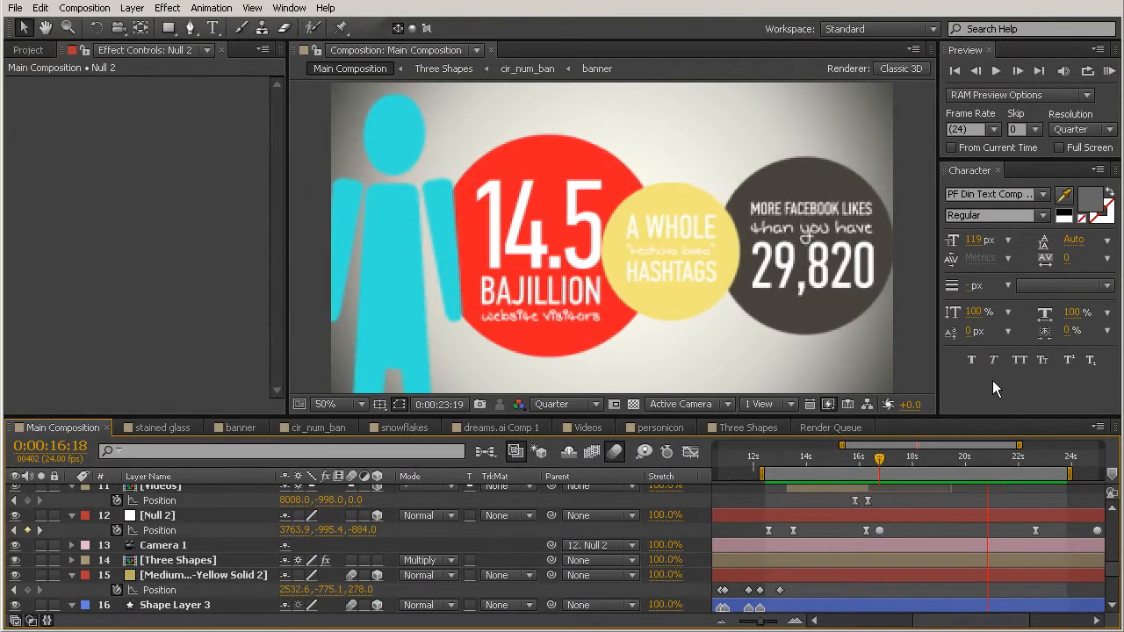
{"action": "key", "text": "space"}
Step: Set the spatial interpolation of Null 2's Position keyframe at 0:00:22:16 to Linear and play a RAM preview
{"action": "left_click_drag", "start_coordinate": [881, 457], "coordinate": [1046, 472]}
{"action": "left_click_drag", "start_coordinate": [785, 528], "coordinate": [867, 534]}
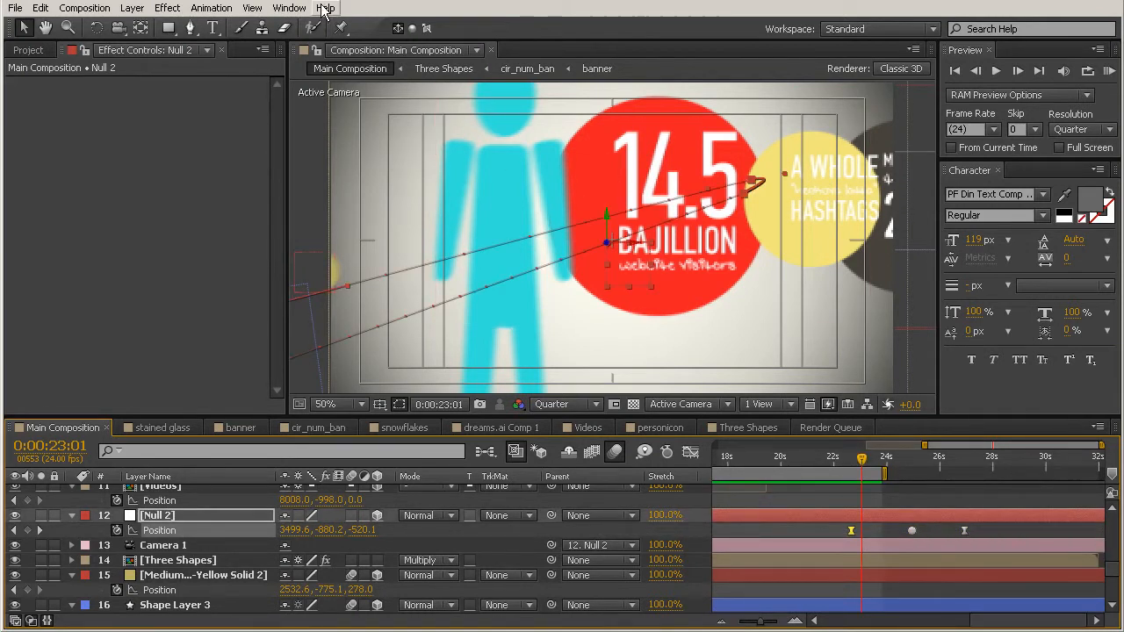
{"action": "left_click", "coordinate": [224, 10]}
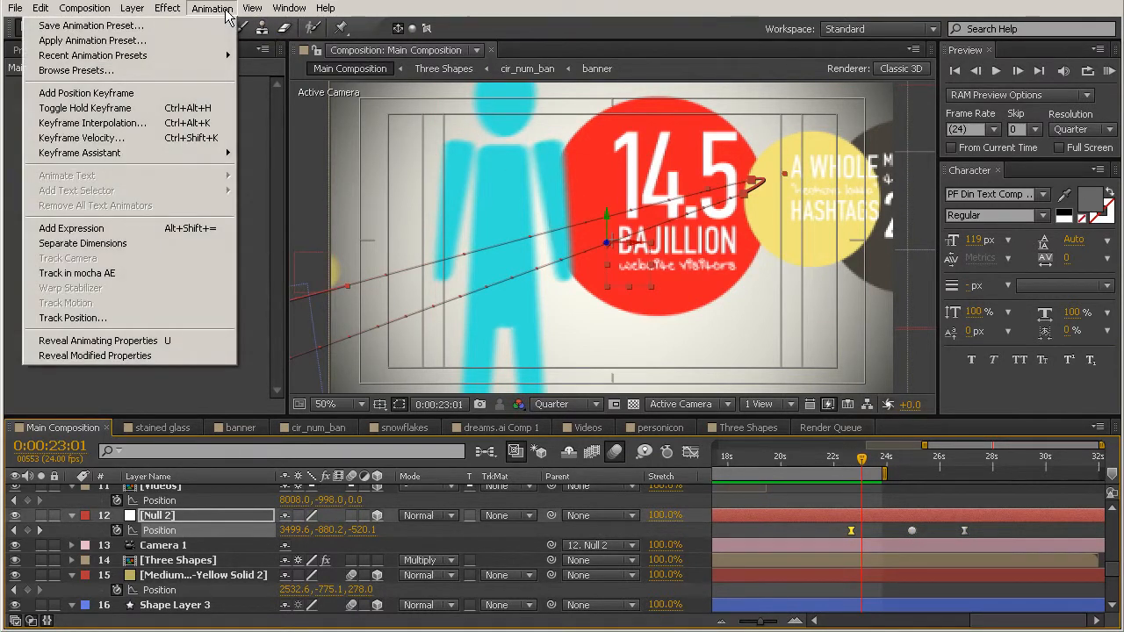
{"action": "left_click", "coordinate": [168, 123]}
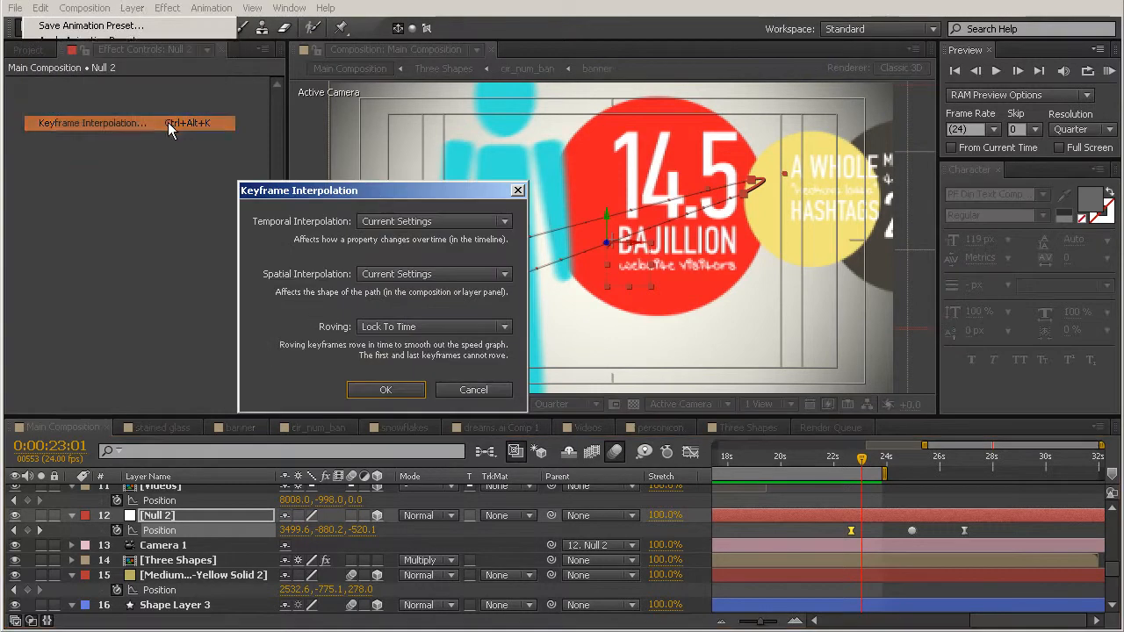
{"action": "left_click", "coordinate": [369, 275]}
{"action": "left_click", "coordinate": [384, 316]}
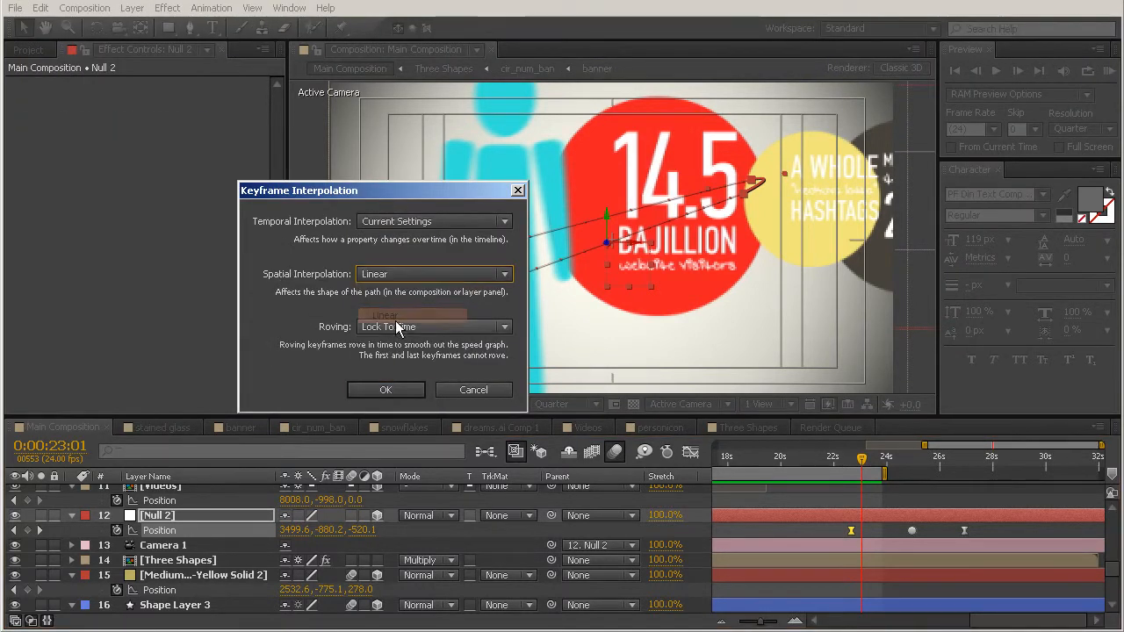
{"action": "left_click", "coordinate": [390, 392]}
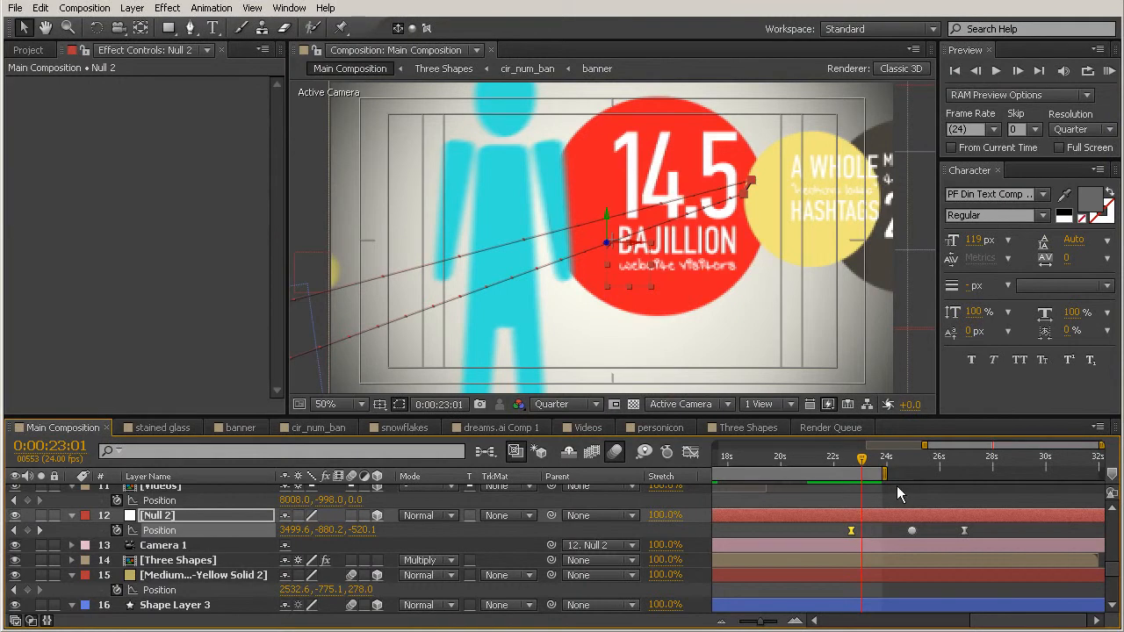
{"action": "left_click", "coordinate": [939, 586]}
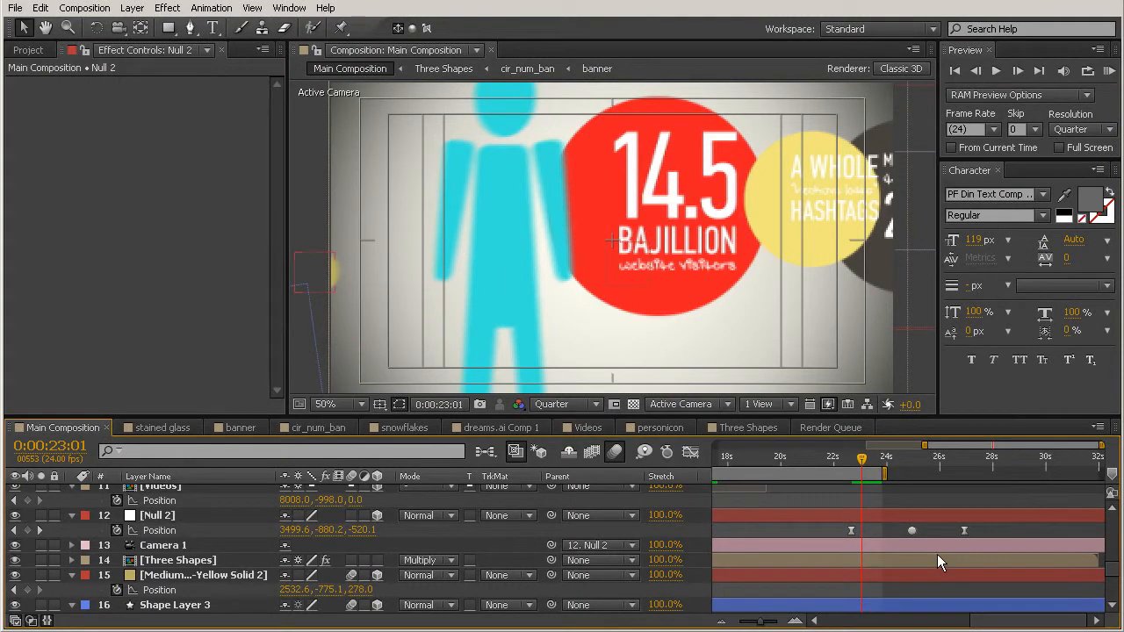
{"action": "key", "text": "KP_0"}
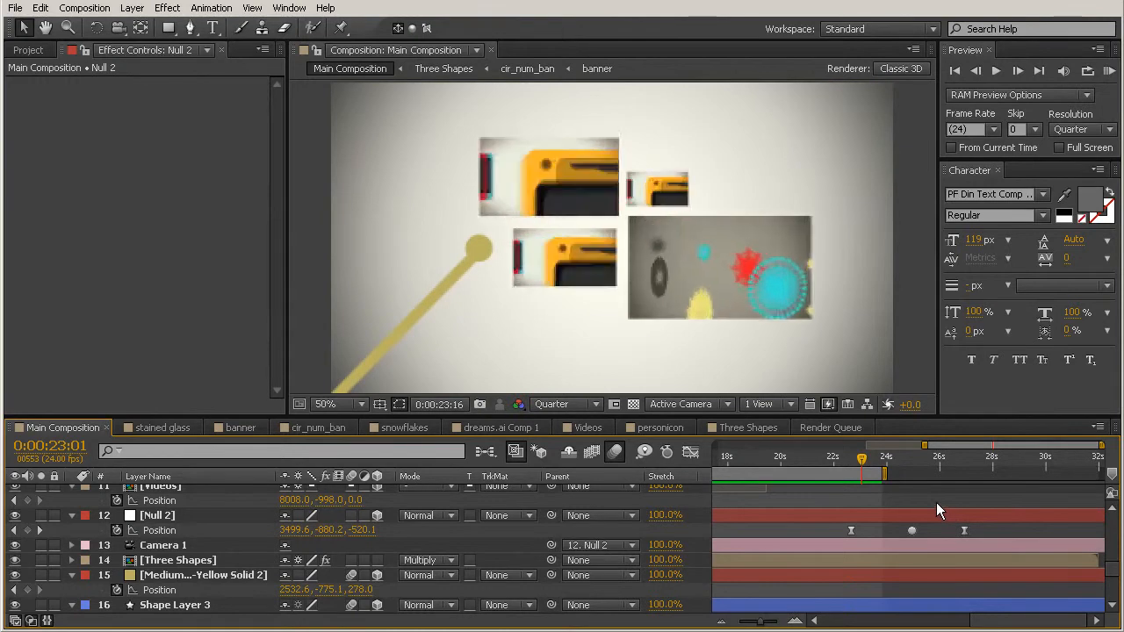
Step: Go to 0:00:22:05 and add socialswatches.psd from the graphics folder to the composition, placing it above the yellow hashtags circle
{"action": "left_click", "coordinate": [859, 459]}
{"action": "left_click_drag", "start_coordinate": [859, 465], "coordinate": [839, 459]}
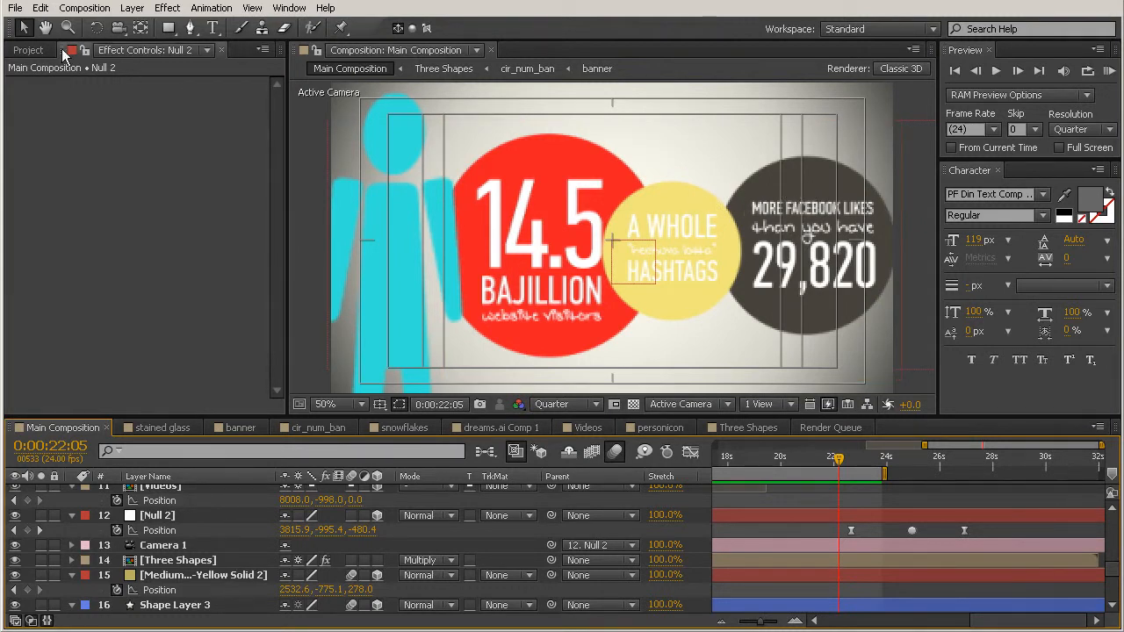
{"action": "left_click", "coordinate": [25, 52]}
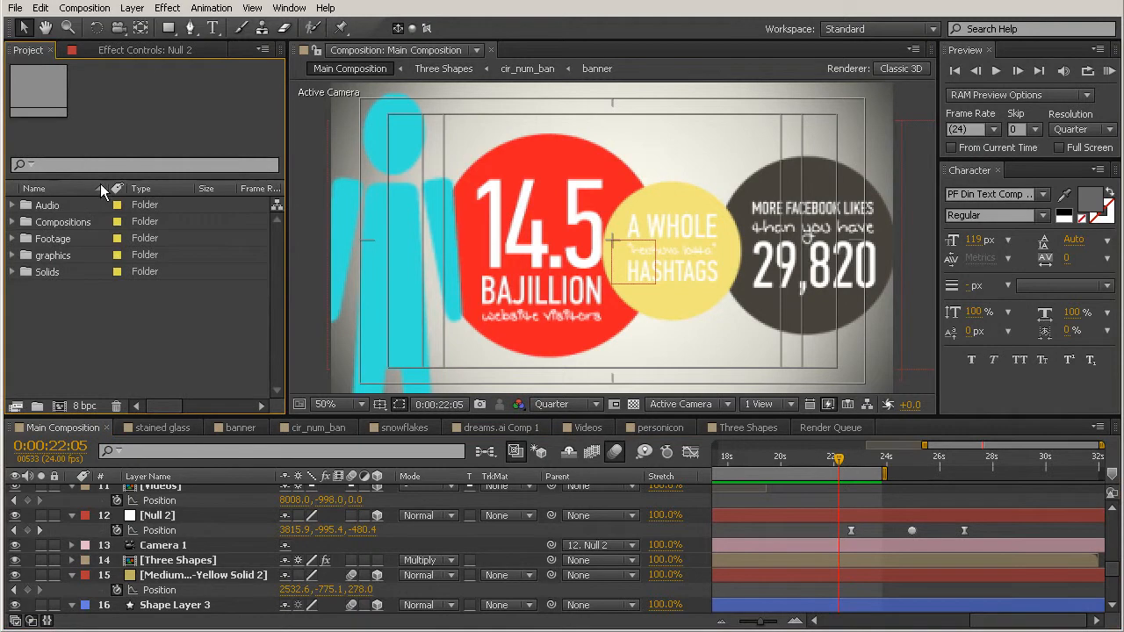
{"action": "left_click", "coordinate": [74, 259]}
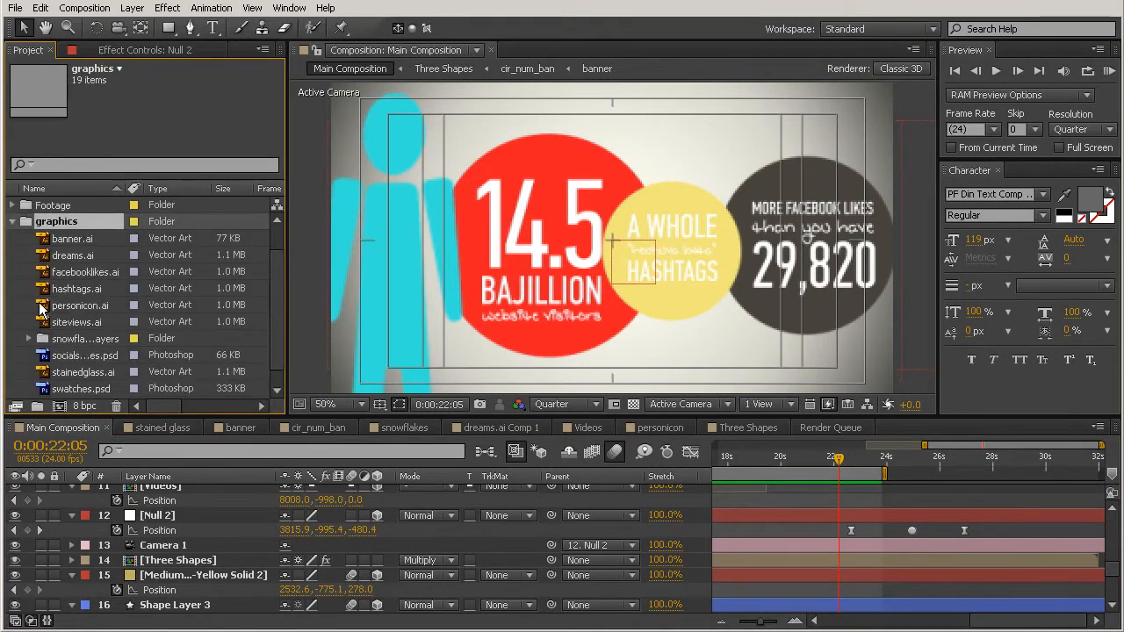
{"action": "scroll", "coordinate": [92, 342], "scroll_direction": "down", "scroll_amount": 1}
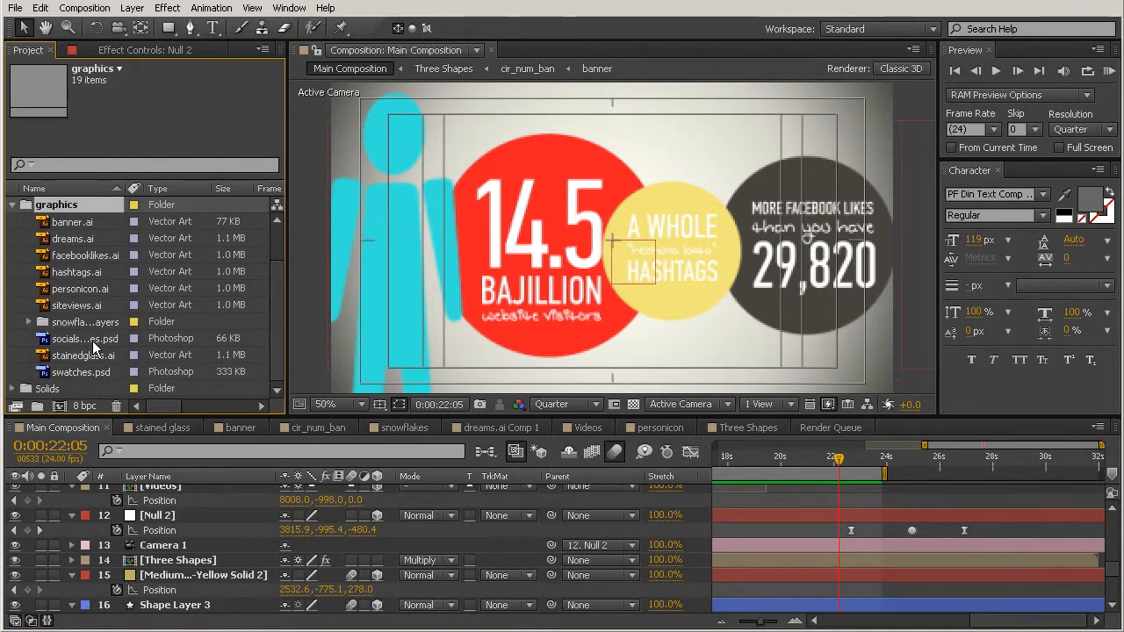
{"action": "left_click", "coordinate": [82, 371]}
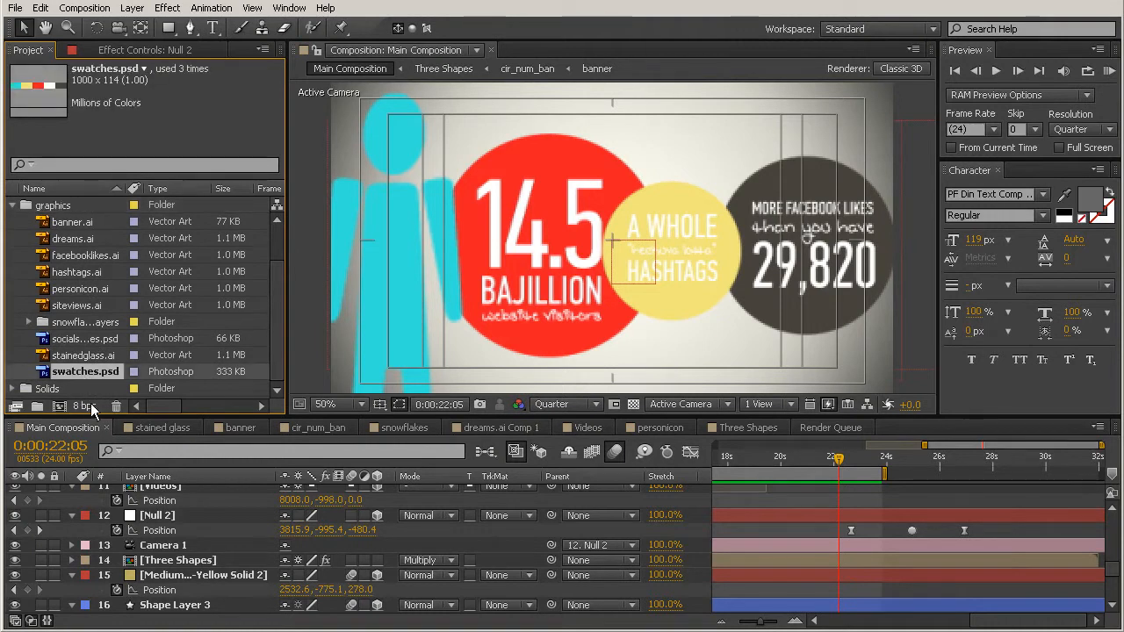
{"action": "left_click", "coordinate": [88, 340]}
{"action": "left_click_drag", "start_coordinate": [95, 339], "coordinate": [593, 315]}
{"action": "left_click_drag", "start_coordinate": [665, 186], "coordinate": [700, 149]}
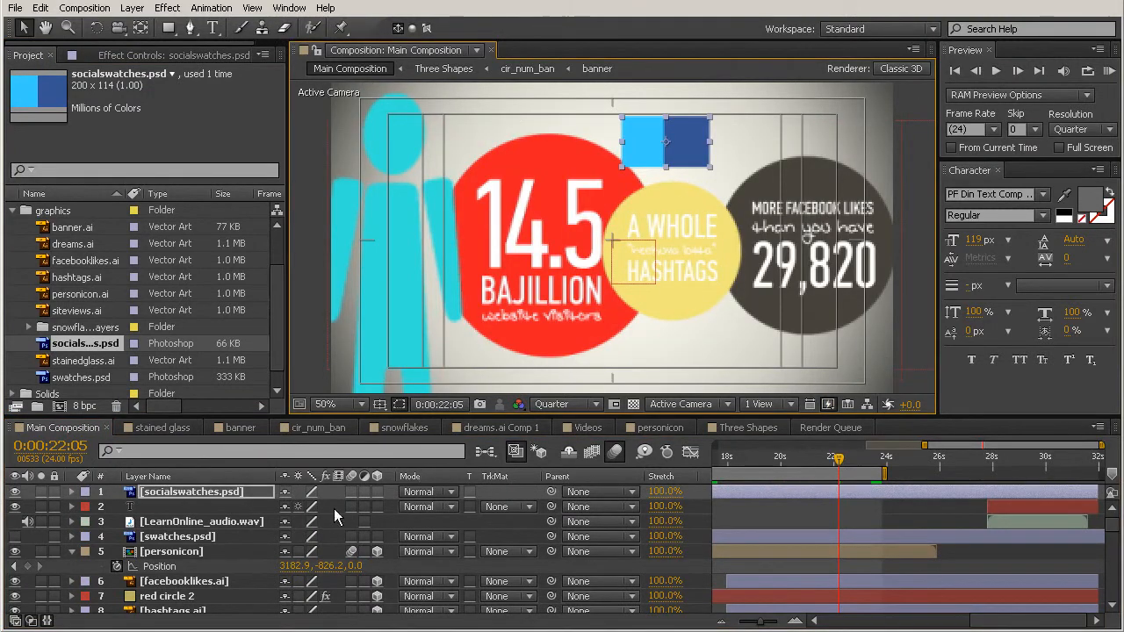
Step: Recolor the Circle effect on the red circle 3 layer with the dark blue sampled from the social swatches
{"action": "scroll", "coordinate": [211, 553], "scroll_direction": "down", "scroll_amount": 3}
{"action": "left_click", "coordinate": [180, 536]}
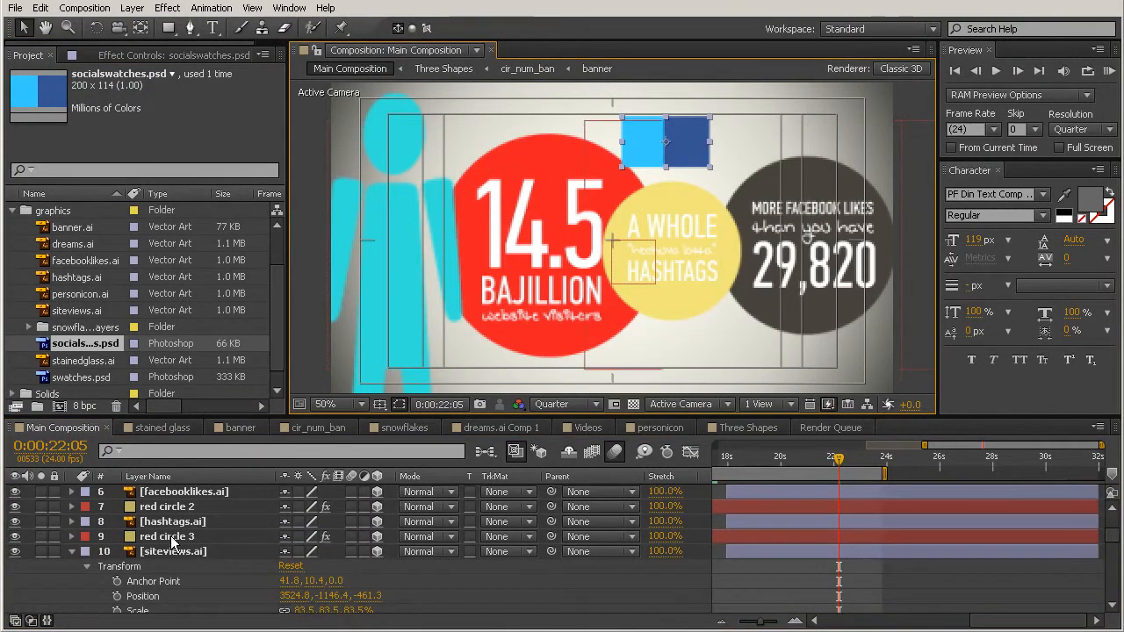
{"action": "left_click", "coordinate": [18, 537]}
{"action": "left_click", "coordinate": [19, 537]}
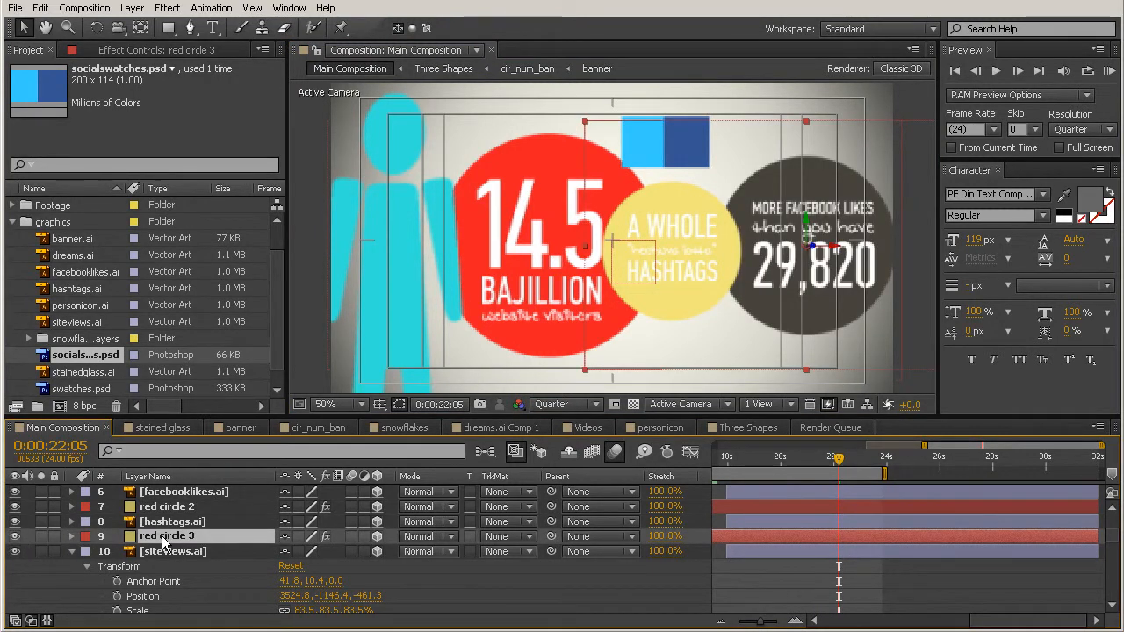
{"action": "left_click", "coordinate": [185, 50]}
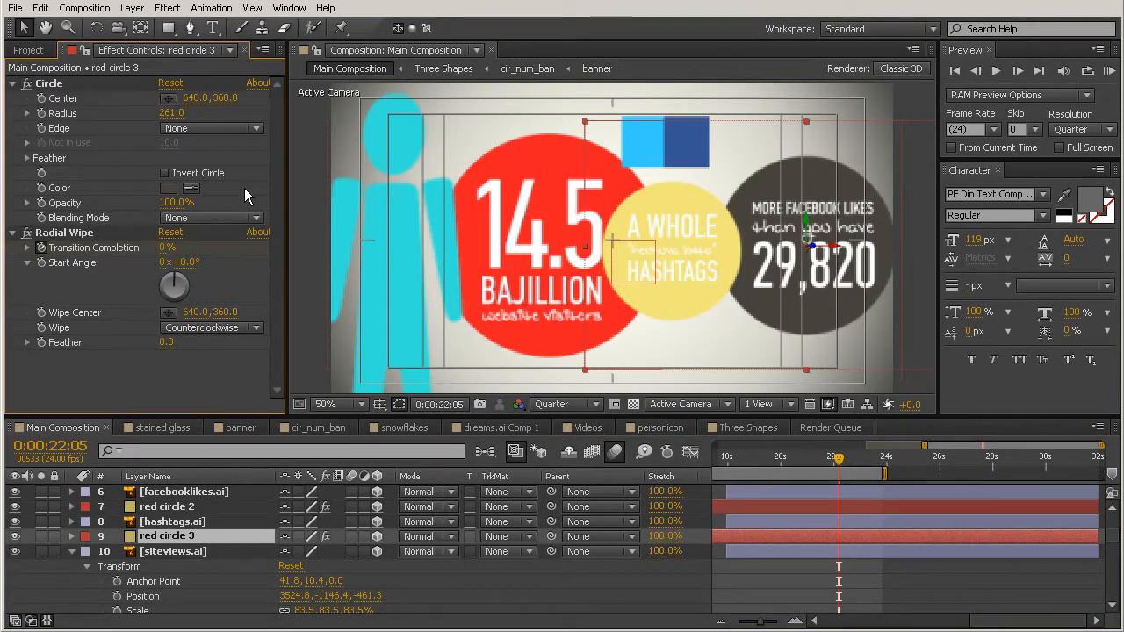
{"action": "left_click", "coordinate": [195, 185]}
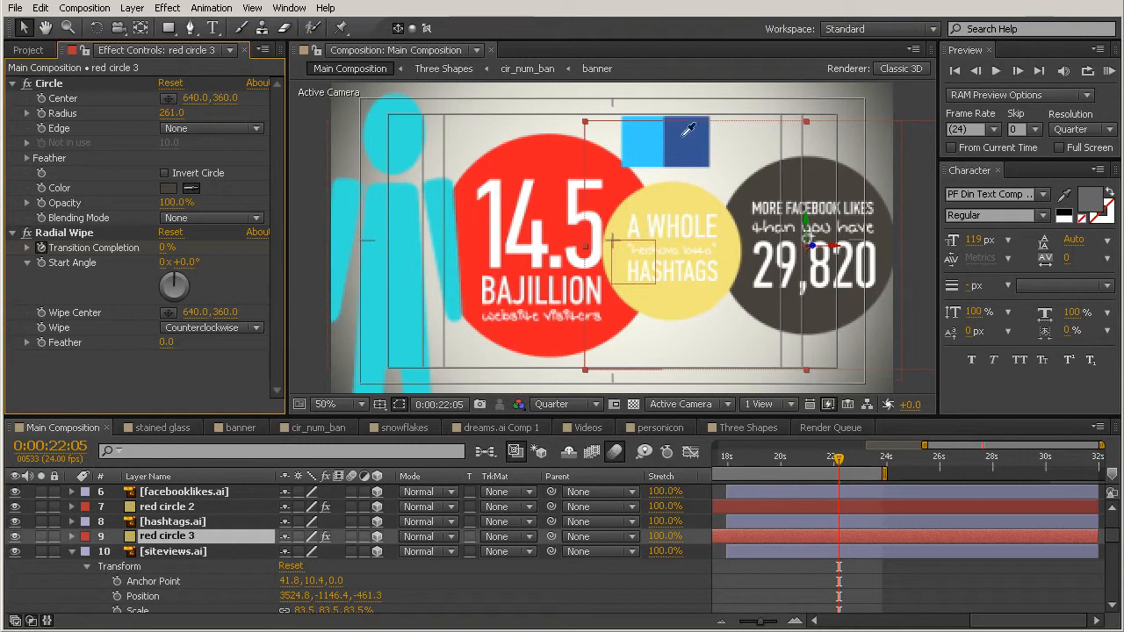
{"action": "left_click", "coordinate": [687, 264]}
Step: Recolor the Circle effect on the red circle 2 layer with the light blue sampled from the social swatches
{"action": "left_click", "coordinate": [15, 522]}
{"action": "left_click", "coordinate": [15, 521]}
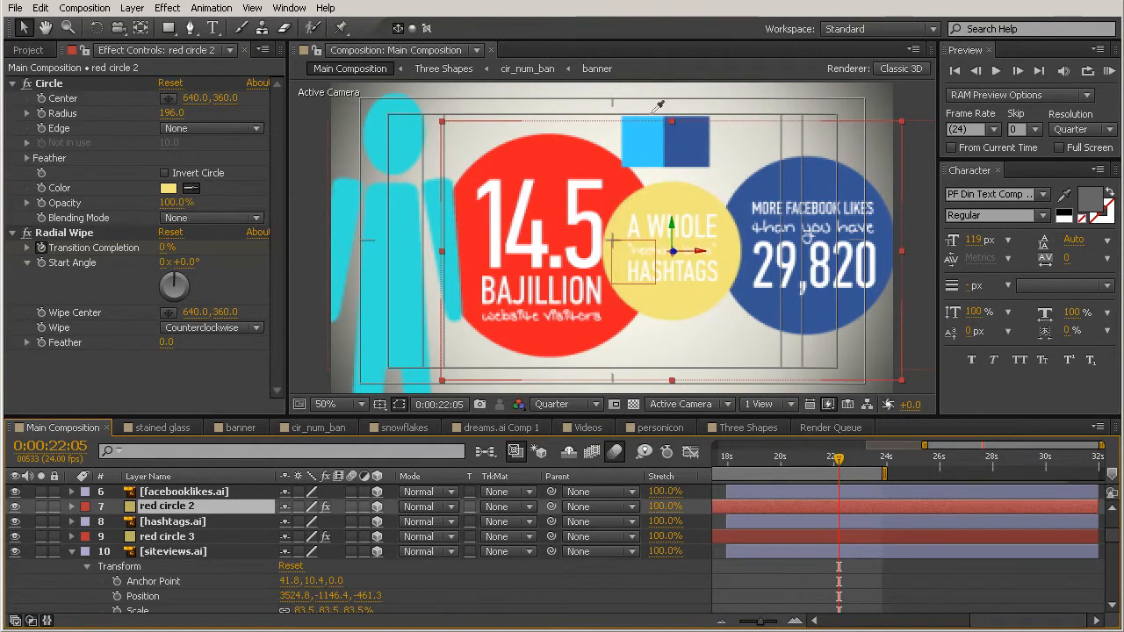
{"action": "left_click", "coordinate": [648, 141]}
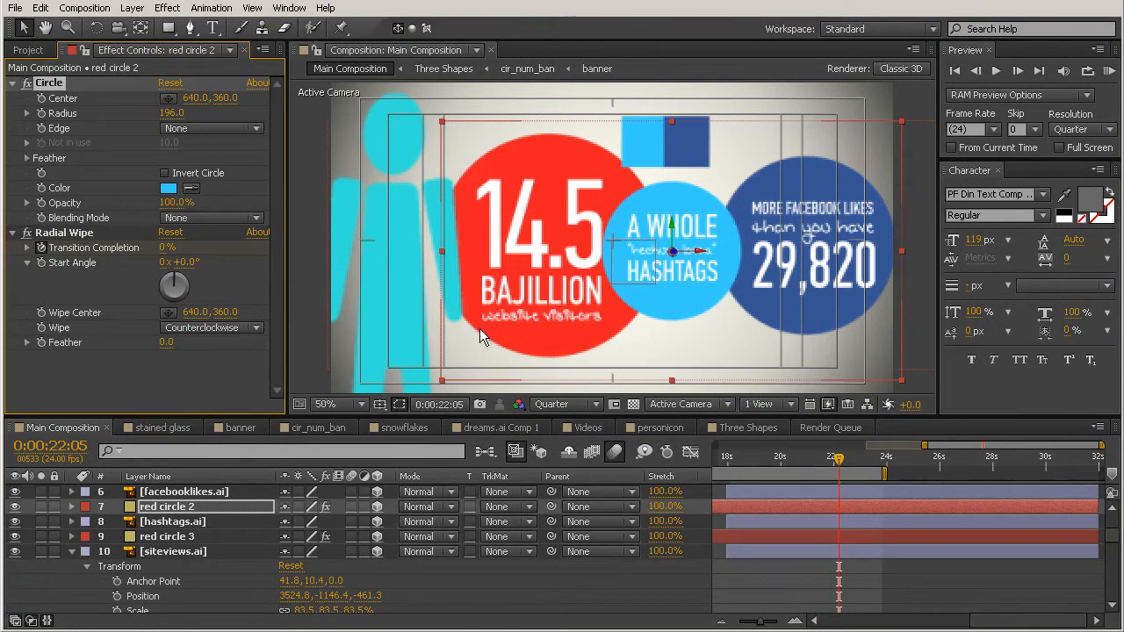
Step: Delete the socialswatches.psd and swatches.psd layers from the composition and collapse the personicon layer's properties
{"action": "left_click_drag", "start_coordinate": [1113, 545], "coordinate": [1114, 501]}
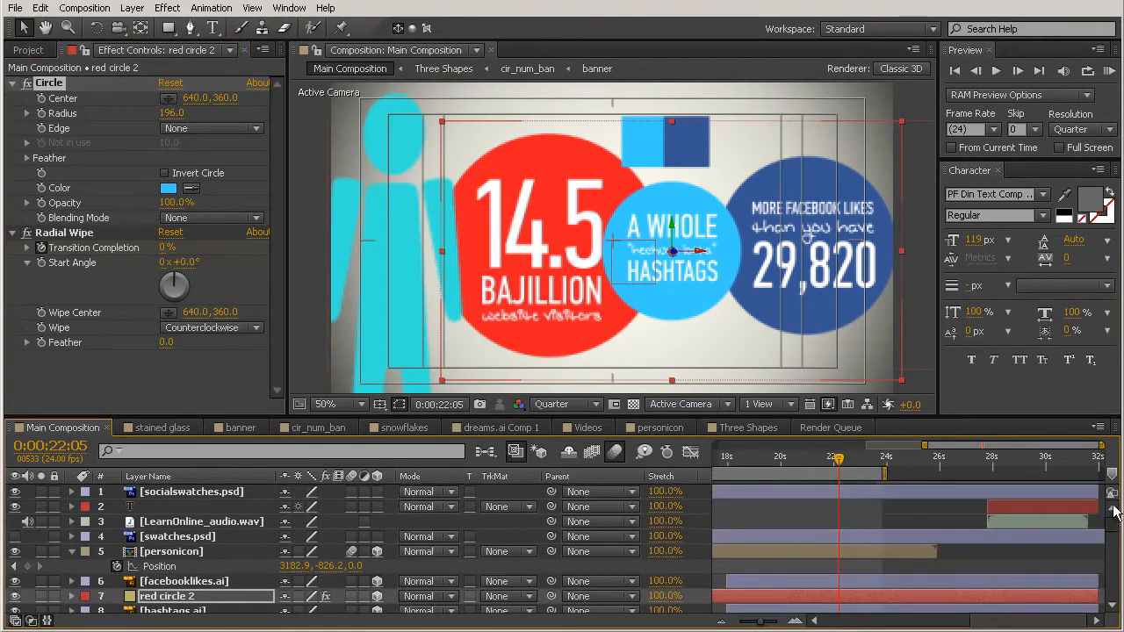
{"action": "left_click", "coordinate": [198, 492]}
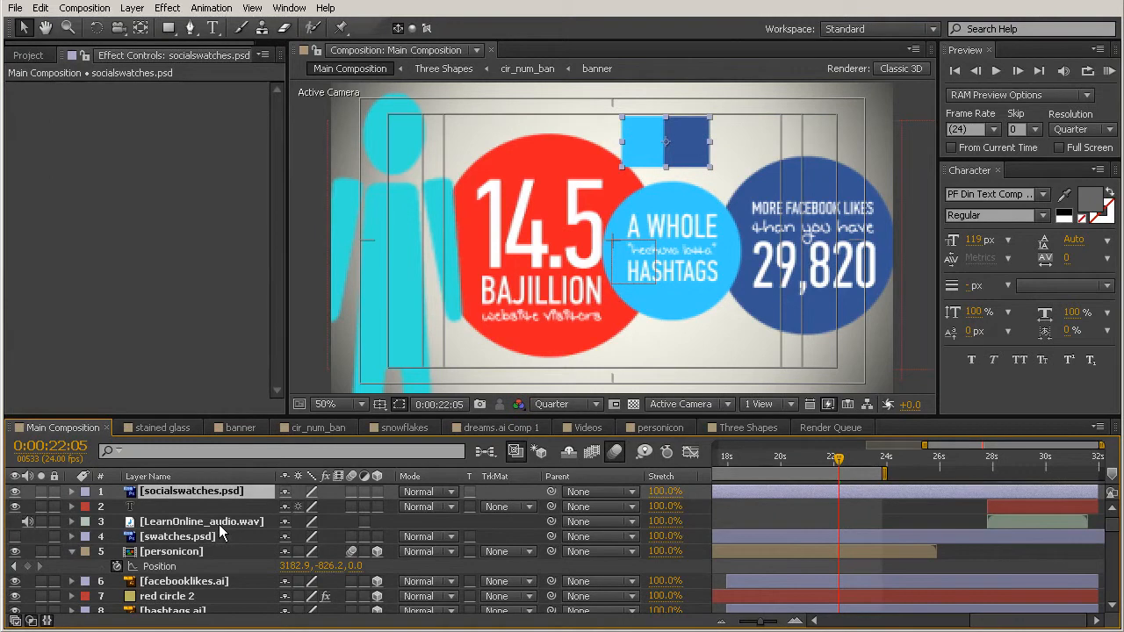
{"action": "key", "text": "Delete"}
{"action": "left_click", "coordinate": [219, 522]}
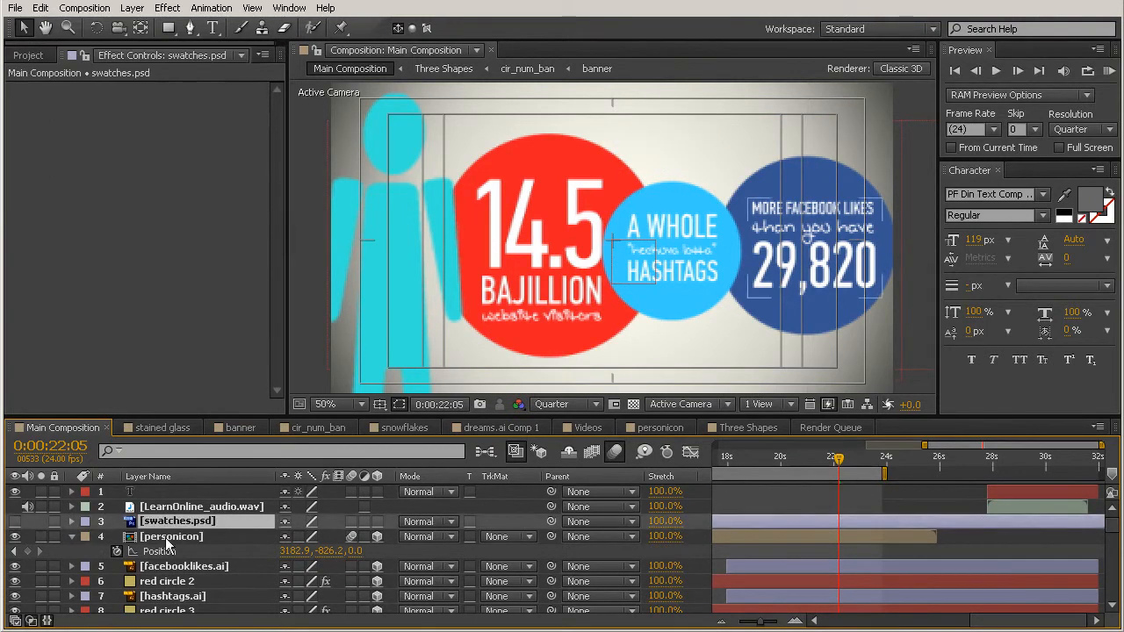
{"action": "key", "text": "Delete"}
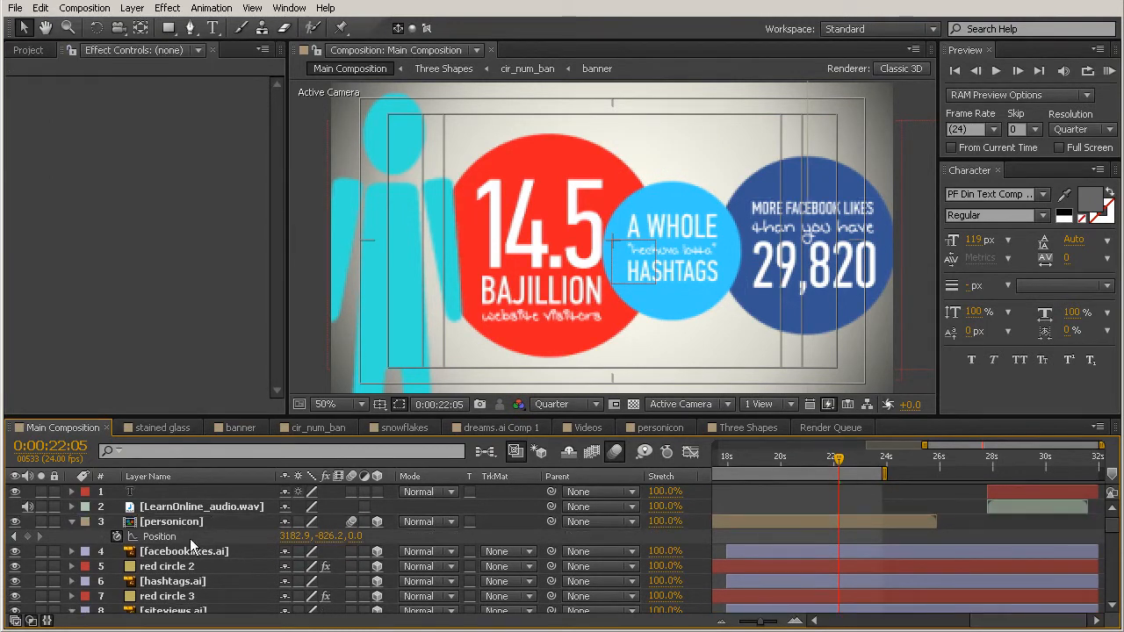
{"action": "left_click", "coordinate": [72, 522]}
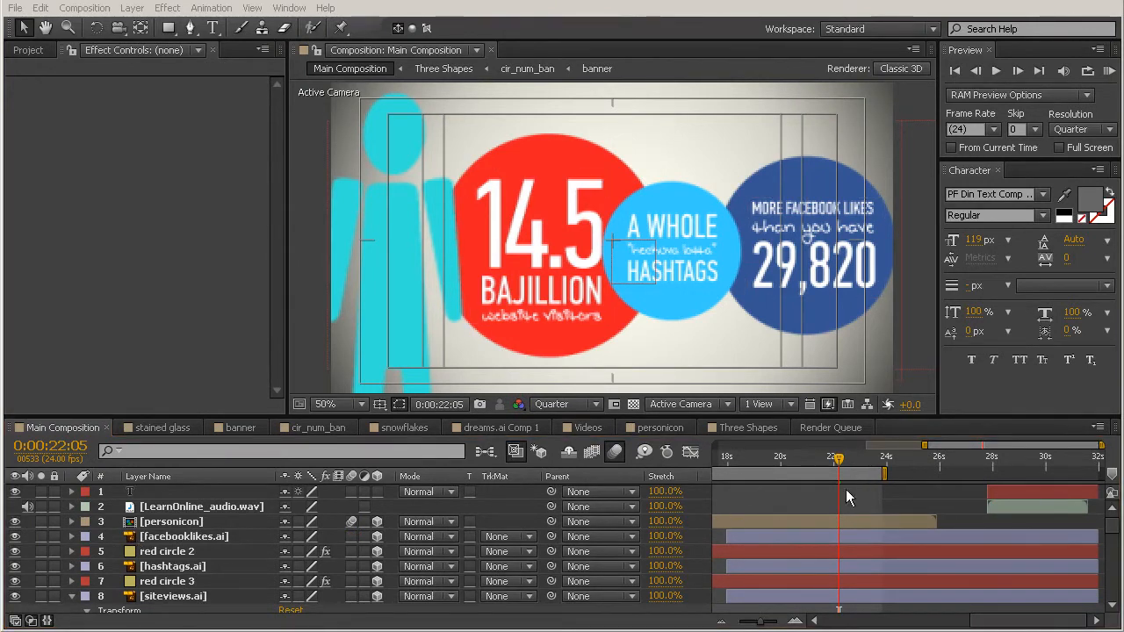
Step: At 0:00:18:05, enable motion blur for the facebooklikes.ai, red circle 2, hashtags.ai, red circle 3 and siteviews.ai layers and check the camera move
{"action": "left_click_drag", "start_coordinate": [839, 464], "coordinate": [736, 465]}
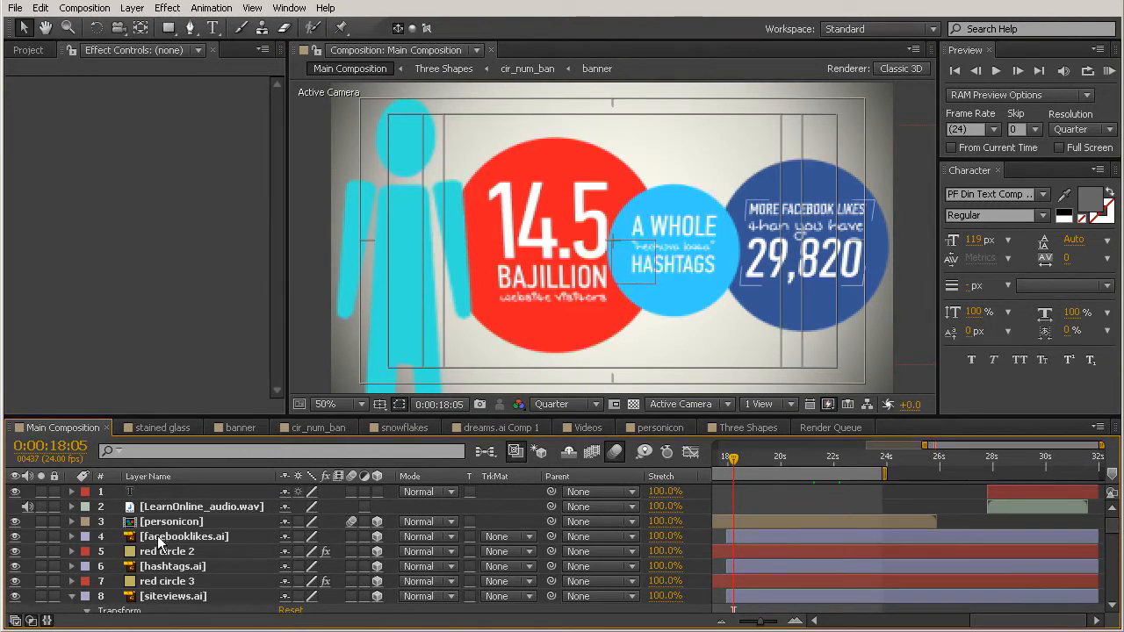
{"action": "left_click_drag", "start_coordinate": [351, 537], "coordinate": [352, 597]}
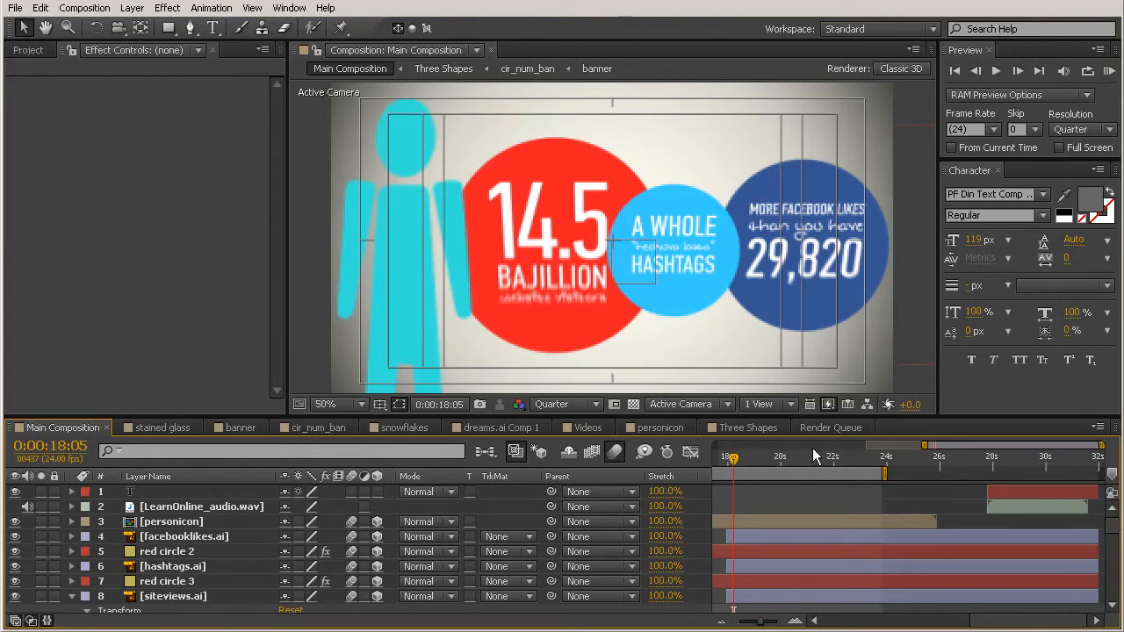
{"action": "left_click_drag", "start_coordinate": [734, 457], "coordinate": [868, 471]}
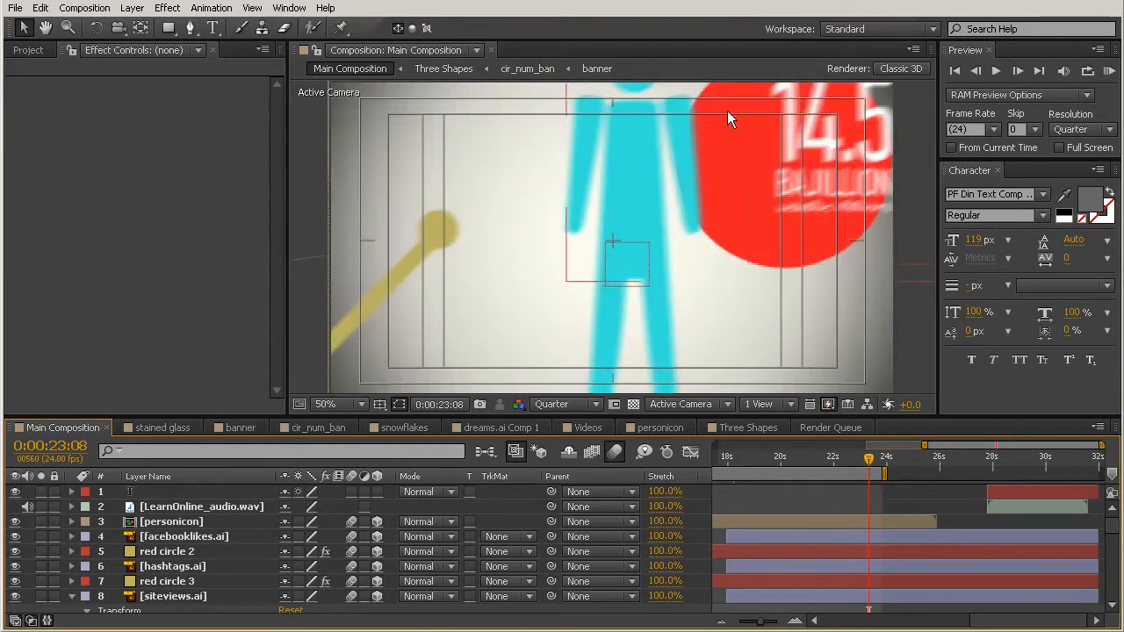
Step: Go to 0:00:17:20, find CC Force Motion Blur by searching the effects for "force", and apply it to the red circle 2 layer
{"action": "left_click_drag", "start_coordinate": [734, 453], "coordinate": [723, 455]}
{"action": "left_click_drag", "start_coordinate": [998, 620], "coordinate": [992, 621]}
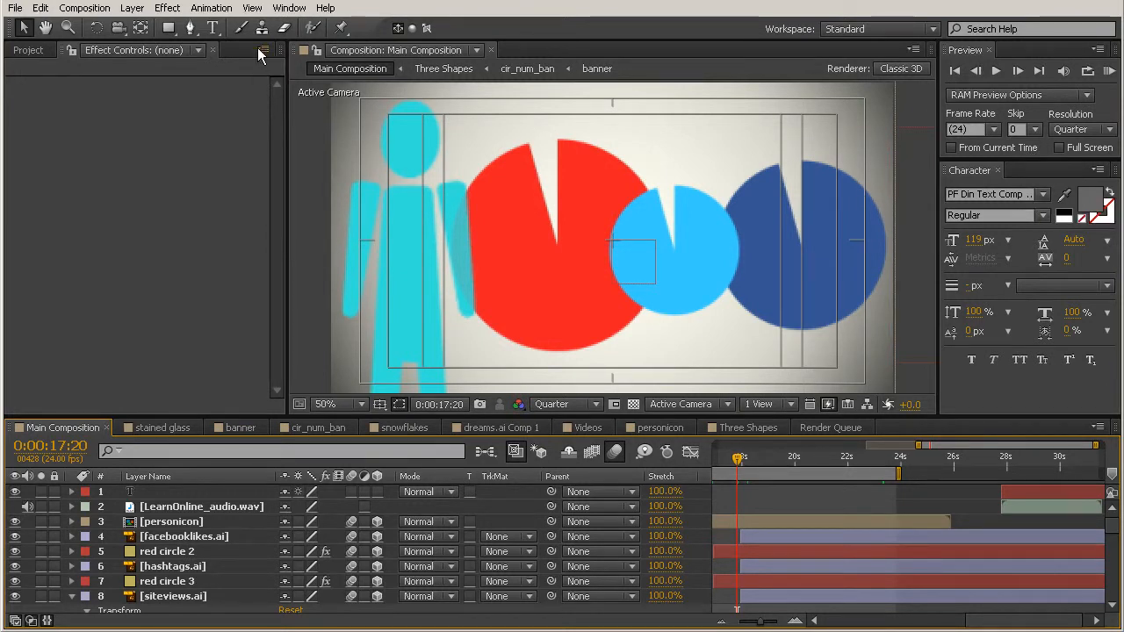
{"action": "left_click", "coordinate": [290, 8]}
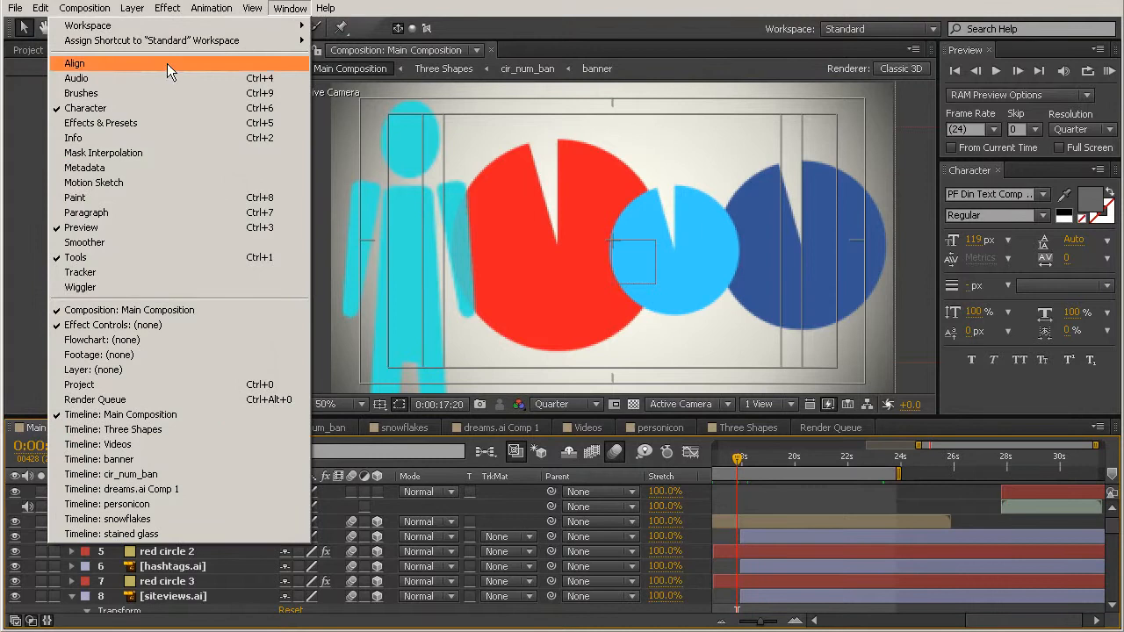
{"action": "left_click", "coordinate": [100, 123]}
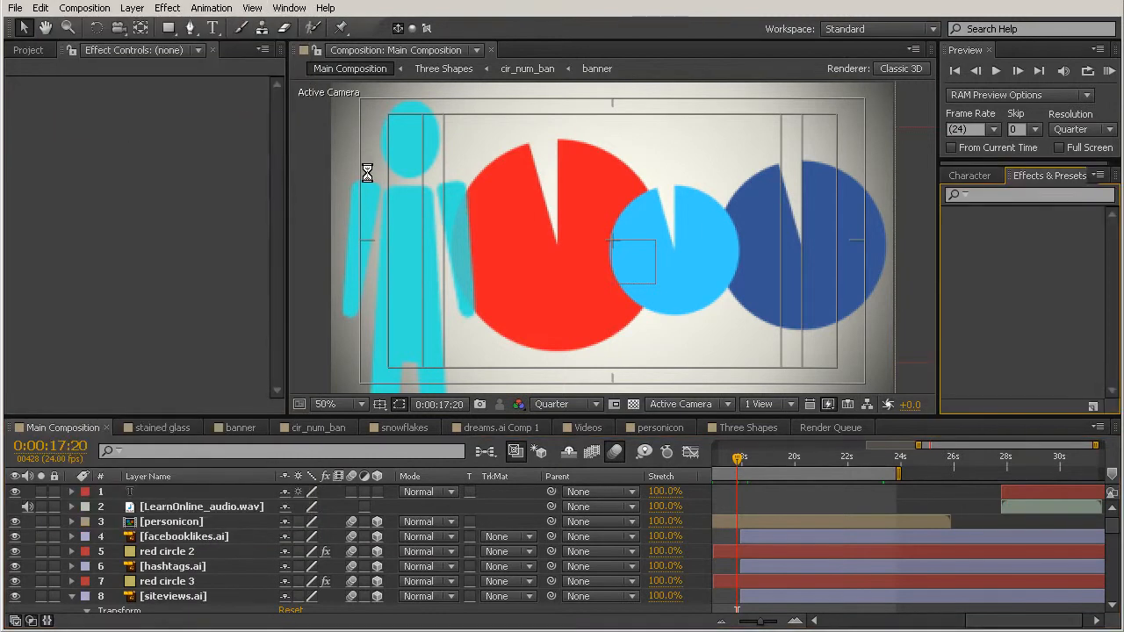
{"action": "left_click", "coordinate": [998, 196]}
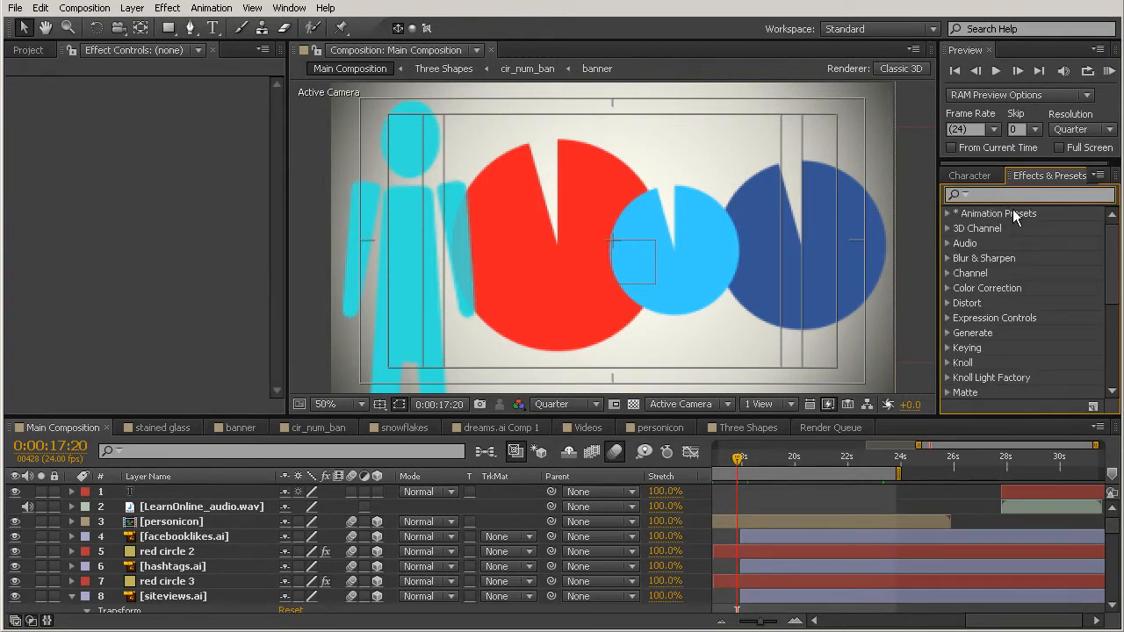
{"action": "type", "text": "force"}
{"action": "left_click_drag", "start_coordinate": [1019, 227], "coordinate": [755, 552]}
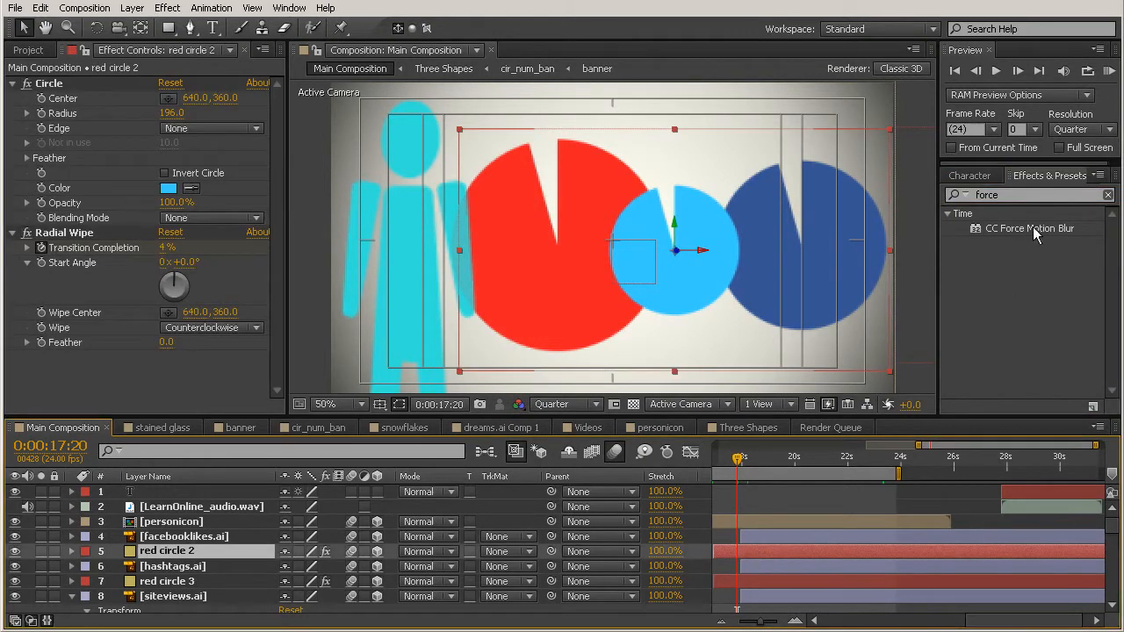
{"action": "double_click", "coordinate": [1002, 230]}
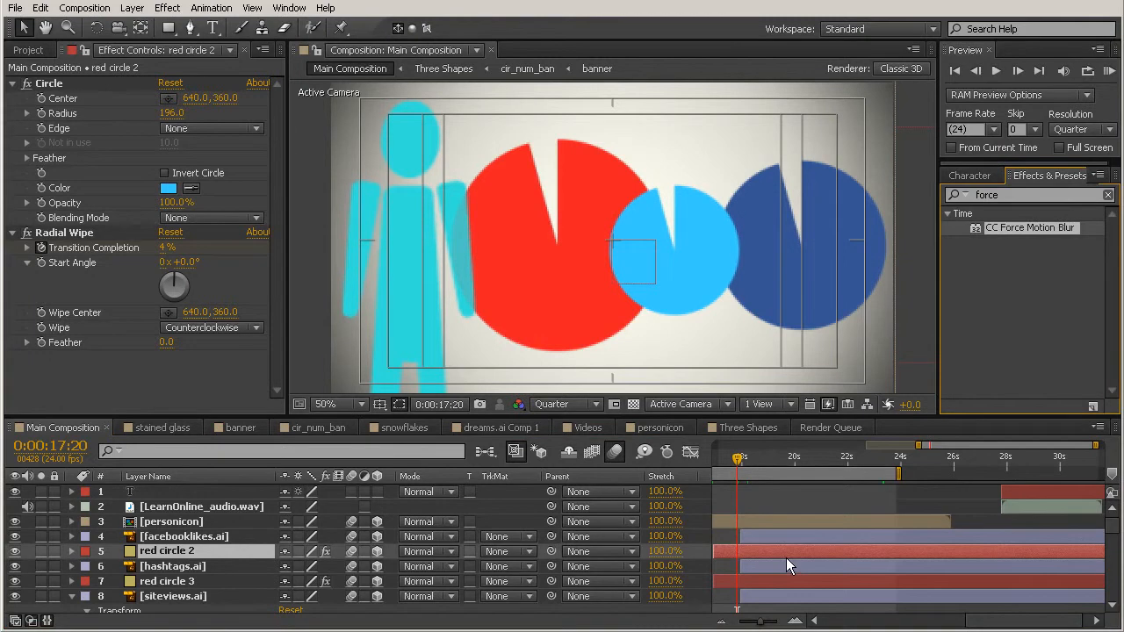
Step: Apply CC Force Motion Blur to the red circle 3 and red circle layers and check the blur on the wipes
{"action": "left_click", "coordinate": [779, 582]}
{"action": "left_click_drag", "start_coordinate": [1003, 227], "coordinate": [789, 581]}
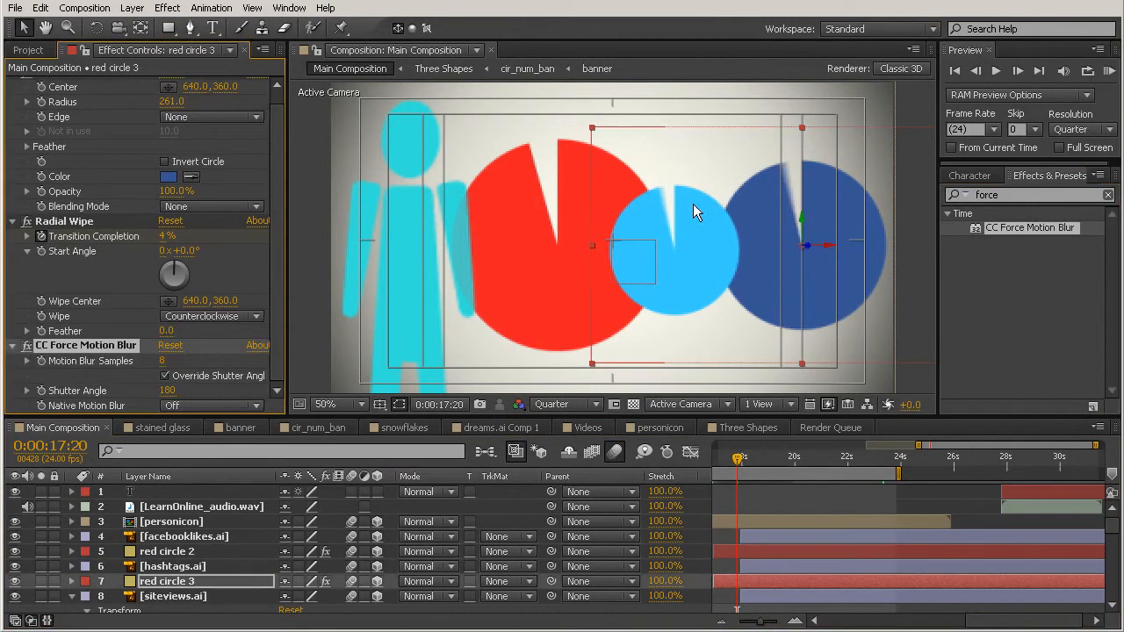
{"action": "scroll", "coordinate": [769, 505], "scroll_direction": "down", "scroll_amount": 10}
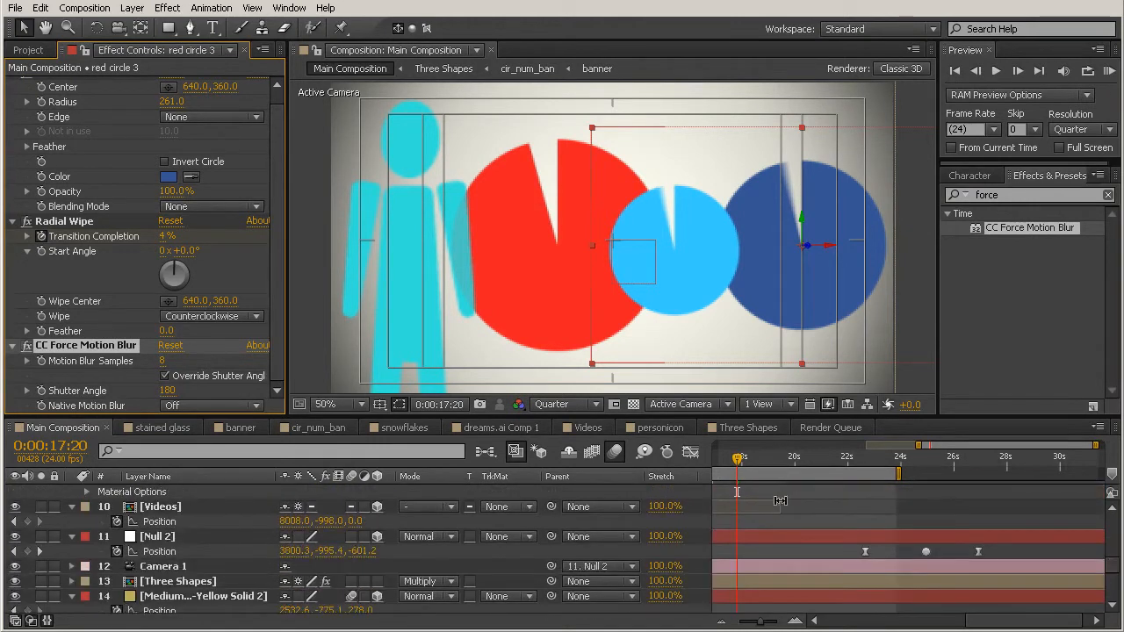
{"action": "scroll", "coordinate": [773, 503], "scroll_direction": "up", "scroll_amount": 3}
{"action": "left_click", "coordinate": [768, 532]}
{"action": "left_click_drag", "start_coordinate": [1025, 237], "coordinate": [802, 534]}
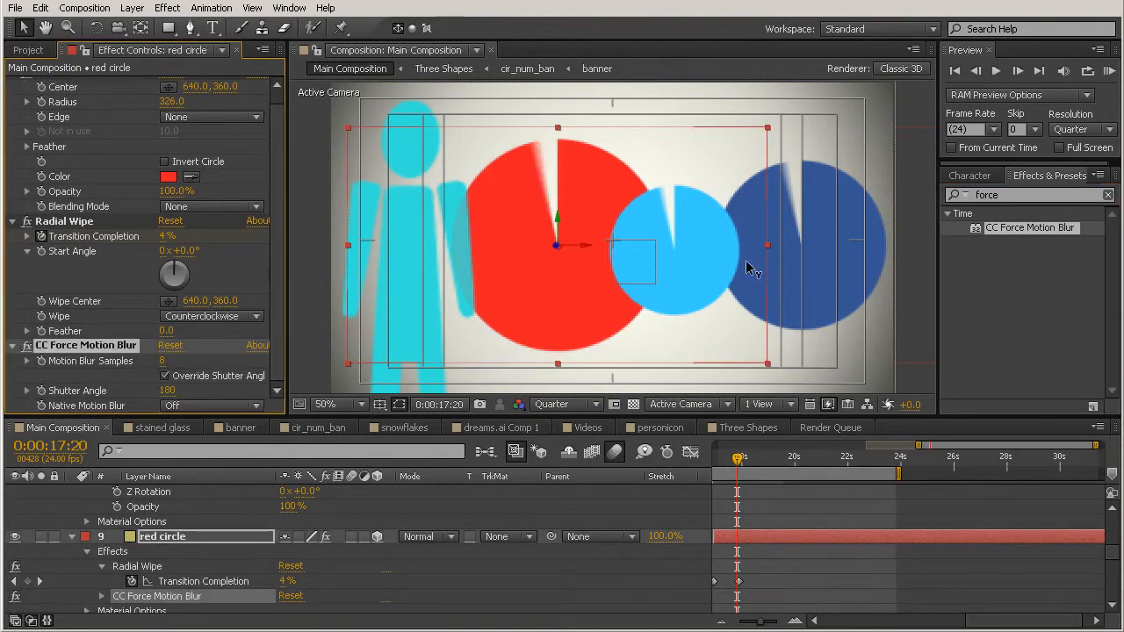
{"action": "left_click_drag", "start_coordinate": [737, 458], "coordinate": [727, 459]}
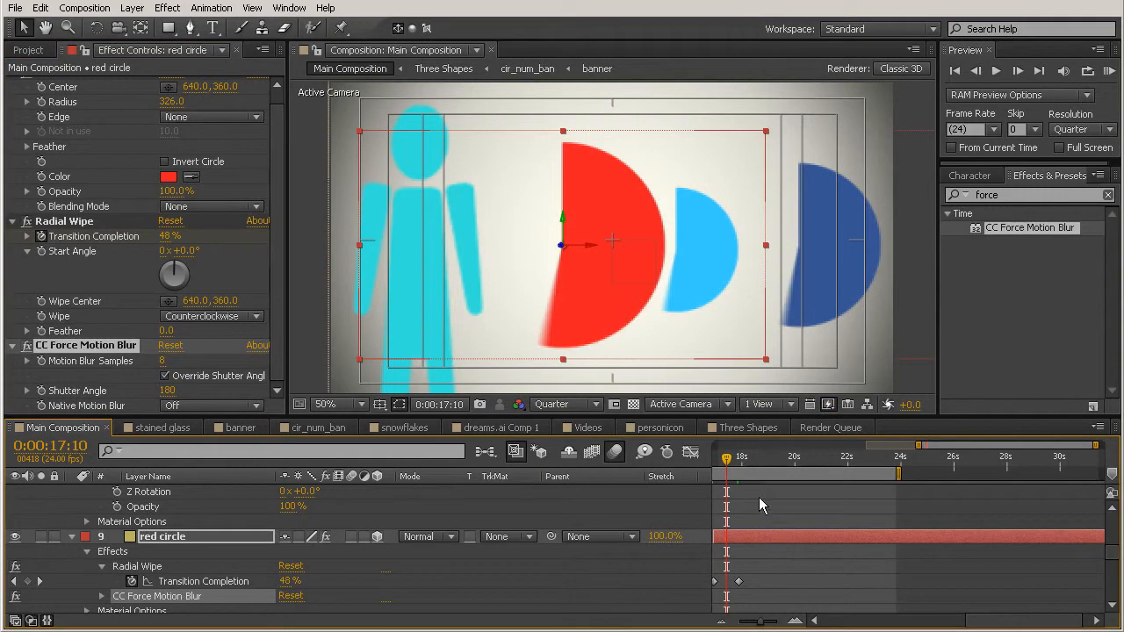
{"action": "left_click", "coordinate": [738, 465]}
{"action": "left_click_drag", "start_coordinate": [737, 466], "coordinate": [738, 465]}
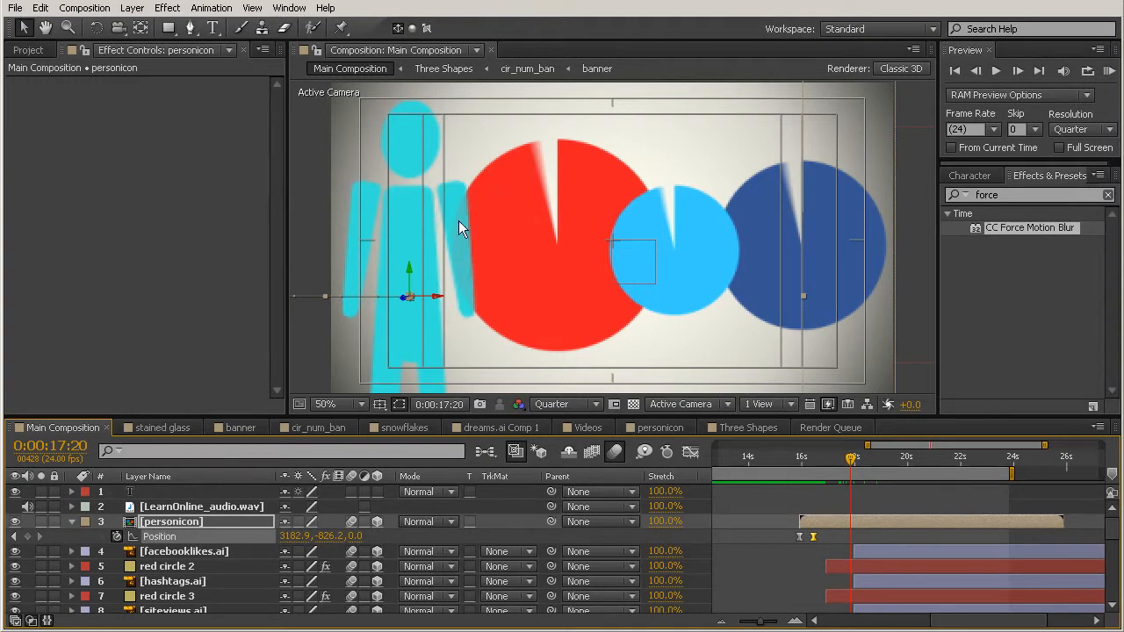
Step: Set the Z value of the personicon layer's Position keyframe at 0:00:16:11 to -82 and check its overlap with the red circle
{"action": "left_click_drag", "start_coordinate": [851, 464], "coordinate": [863, 467]}
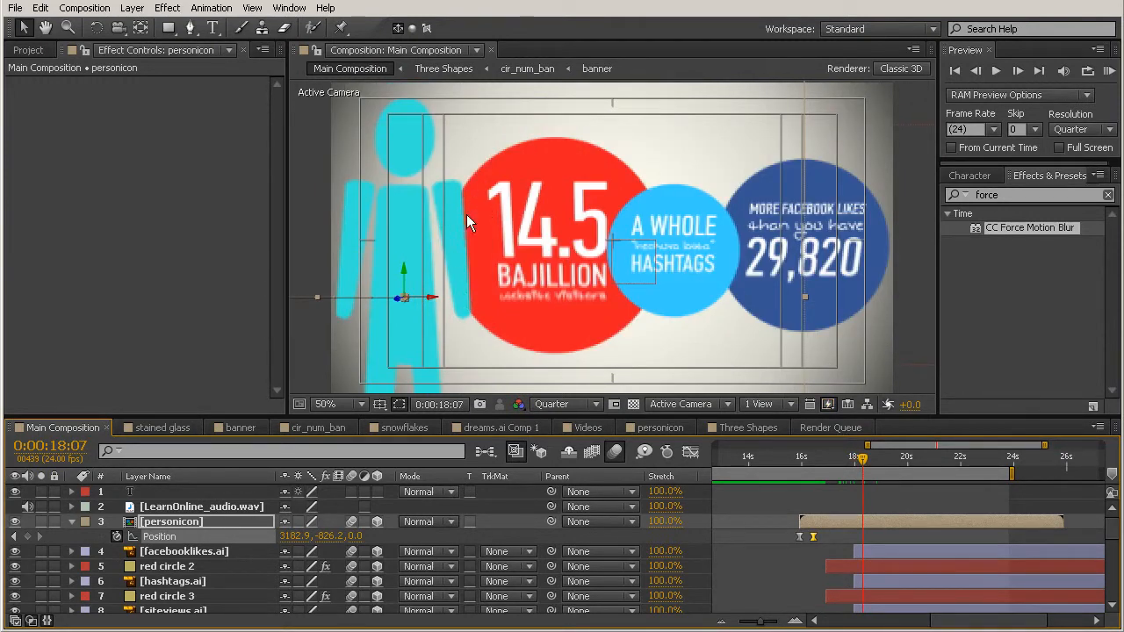
{"action": "left_click_drag", "start_coordinate": [835, 452], "coordinate": [810, 463]}
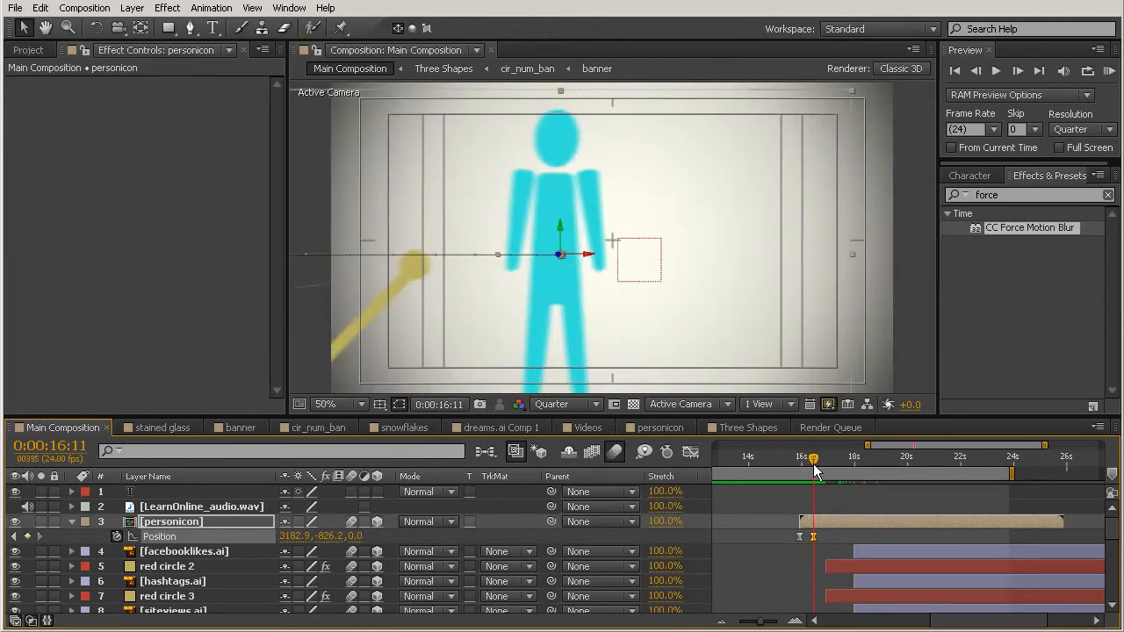
{"action": "left_click", "coordinate": [814, 537]}
{"action": "left_click_drag", "start_coordinate": [355, 536], "coordinate": [275, 525]}
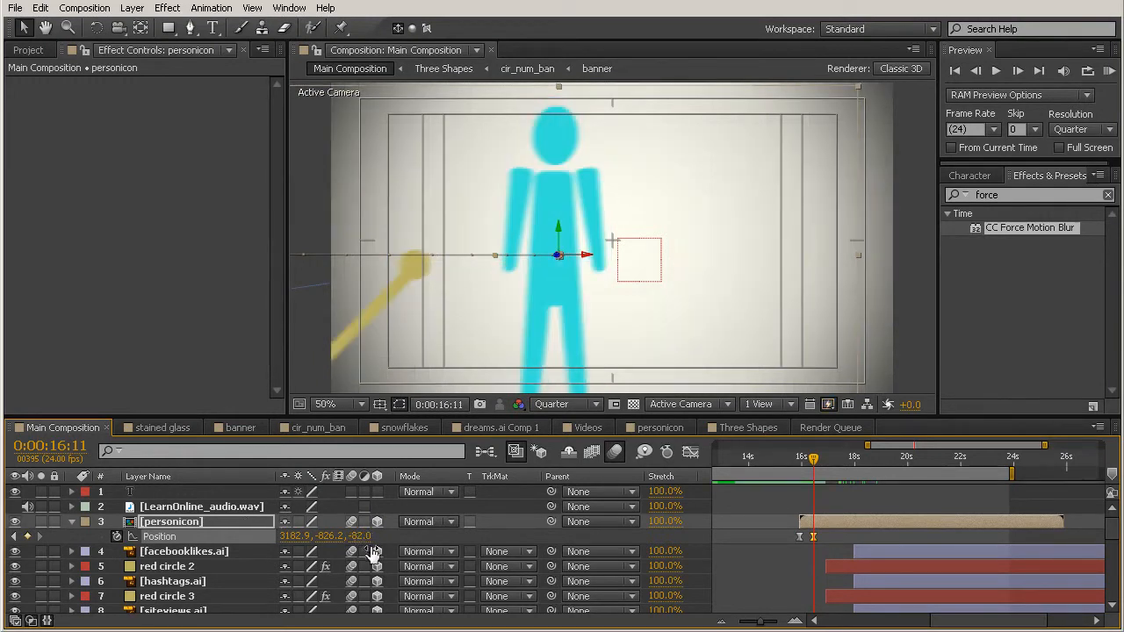
{"action": "left_click_drag", "start_coordinate": [807, 457], "coordinate": [854, 507]}
{"action": "left_click_drag", "start_coordinate": [851, 458], "coordinate": [877, 467]}
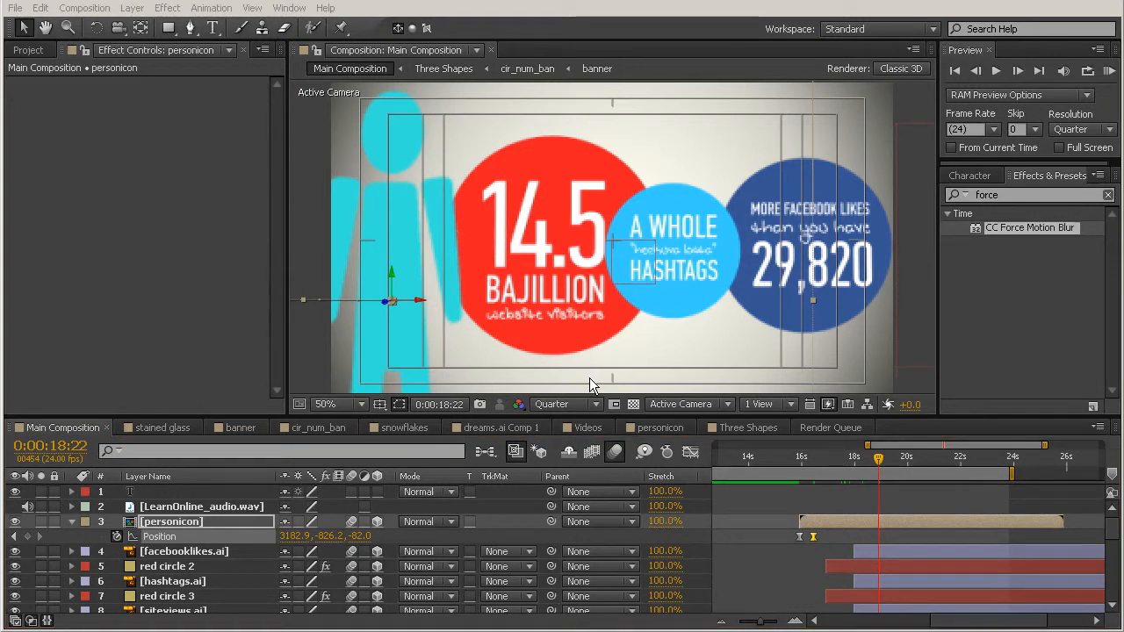
Step: At 0:00:23:21, pre-compose the Medium Gray-Yellow Solid 2 and Shape Layer 3 layers into a composition named graph, moving all attributes
{"action": "left_click_drag", "start_coordinate": [880, 457], "coordinate": [1036, 493]}
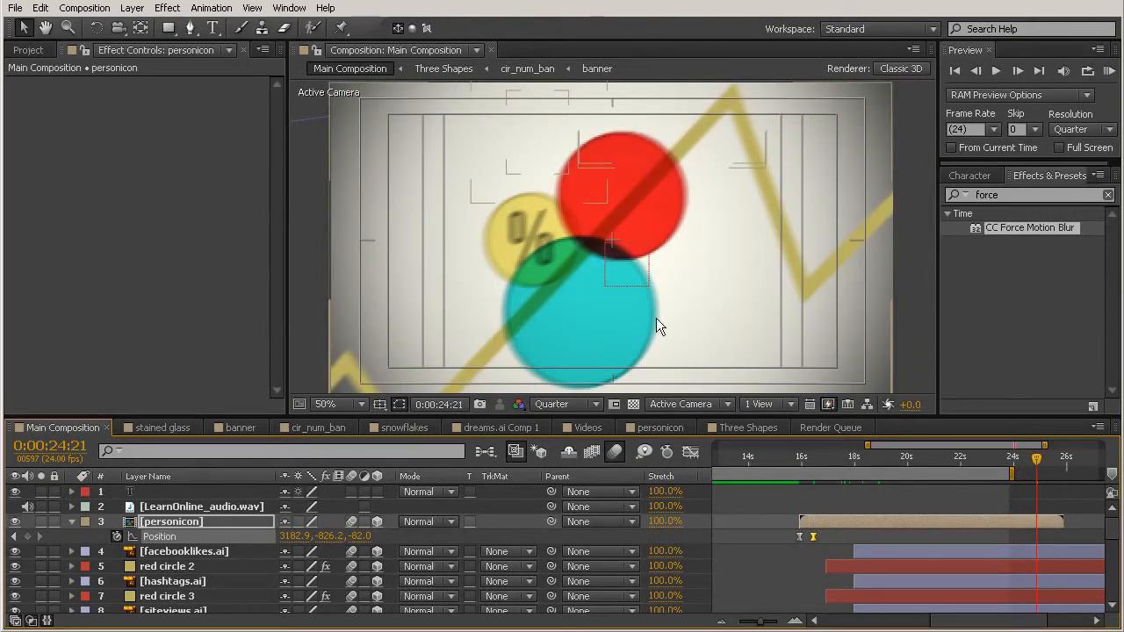
{"action": "left_click_drag", "start_coordinate": [1034, 460], "coordinate": [998, 471]}
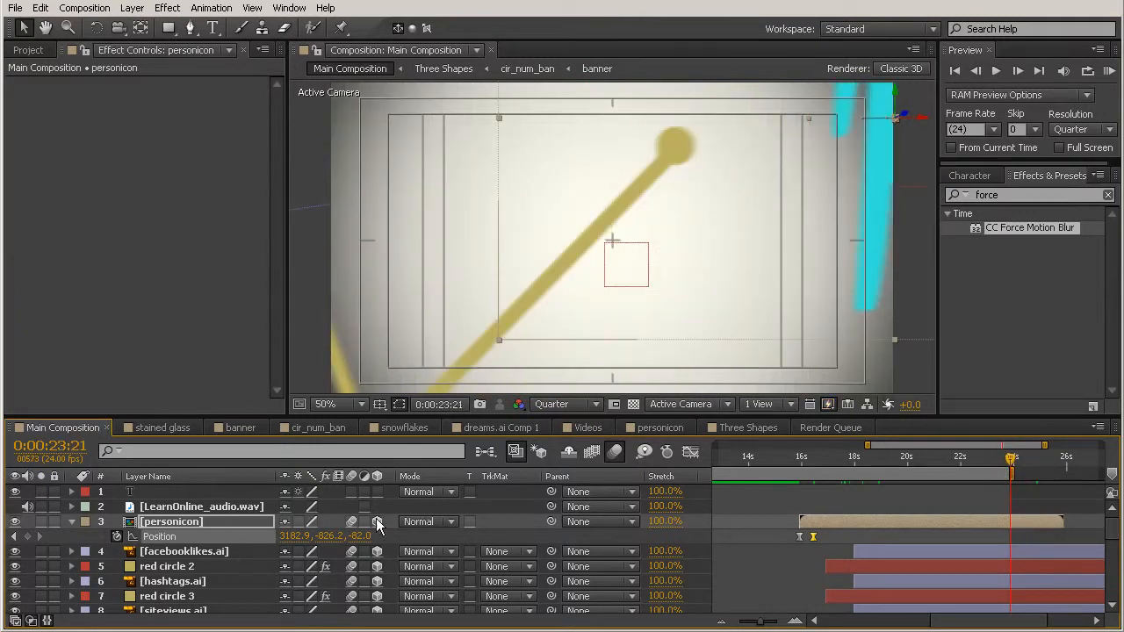
{"action": "scroll", "coordinate": [172, 543], "scroll_direction": "down", "scroll_amount": 4}
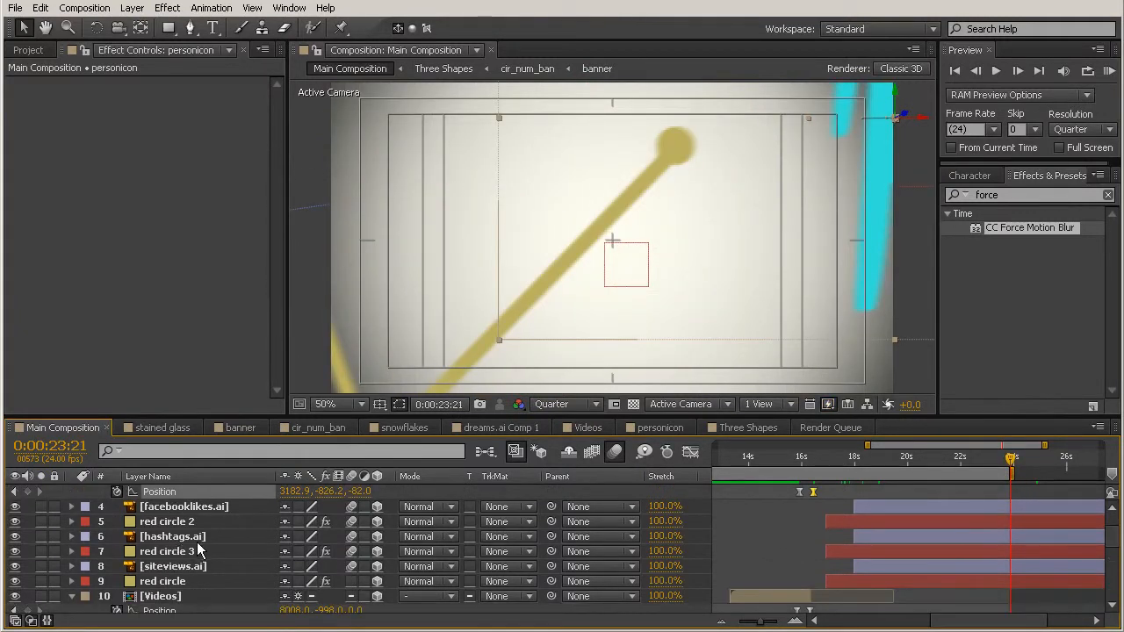
{"action": "scroll", "coordinate": [197, 542], "scroll_direction": "down", "scroll_amount": 2}
{"action": "left_click", "coordinate": [193, 507]}
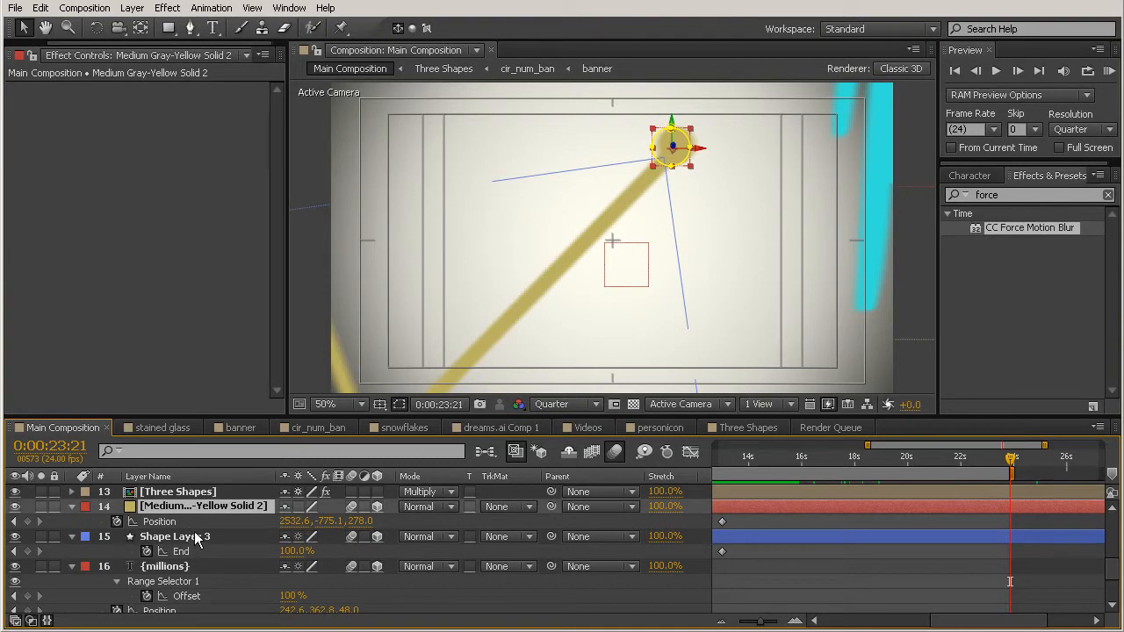
{"action": "left_click", "coordinate": [195, 536], "text": "shift"}
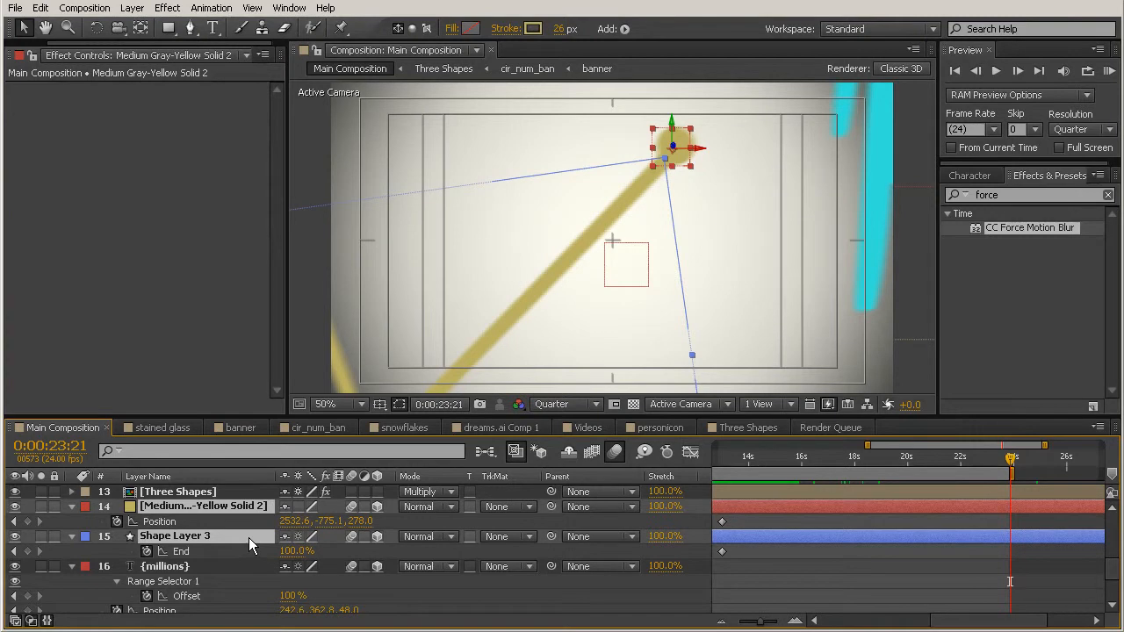
{"action": "key", "text": "ctrl+shift+c"}
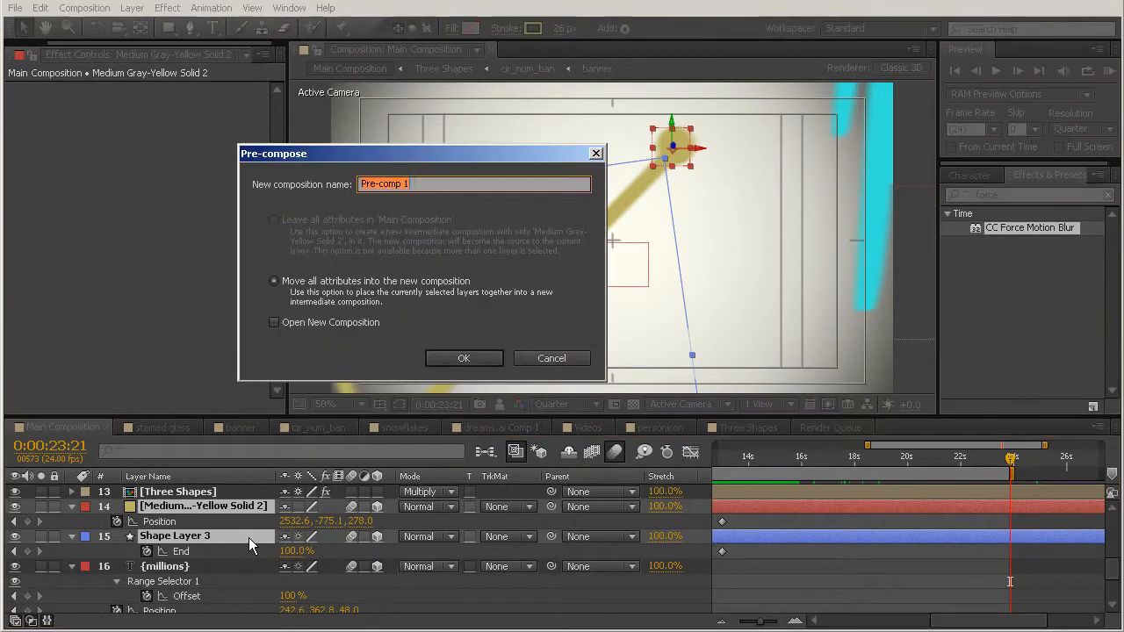
{"action": "type", "text": "gra"}
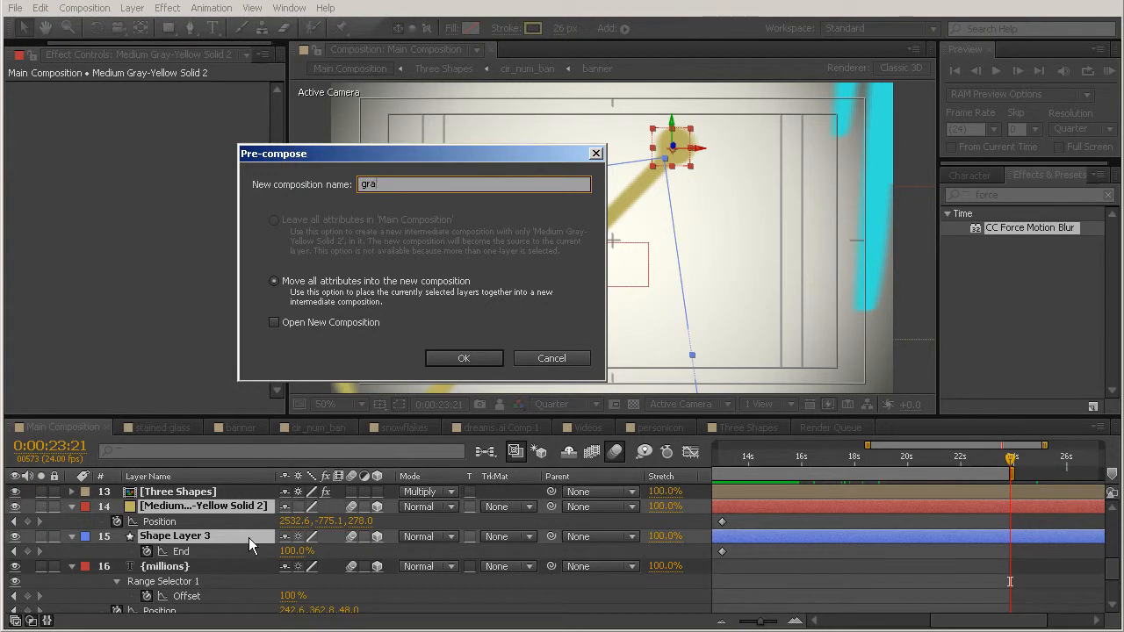
{"action": "type", "text": "ph"}
{"action": "left_click", "coordinate": [464, 359]}
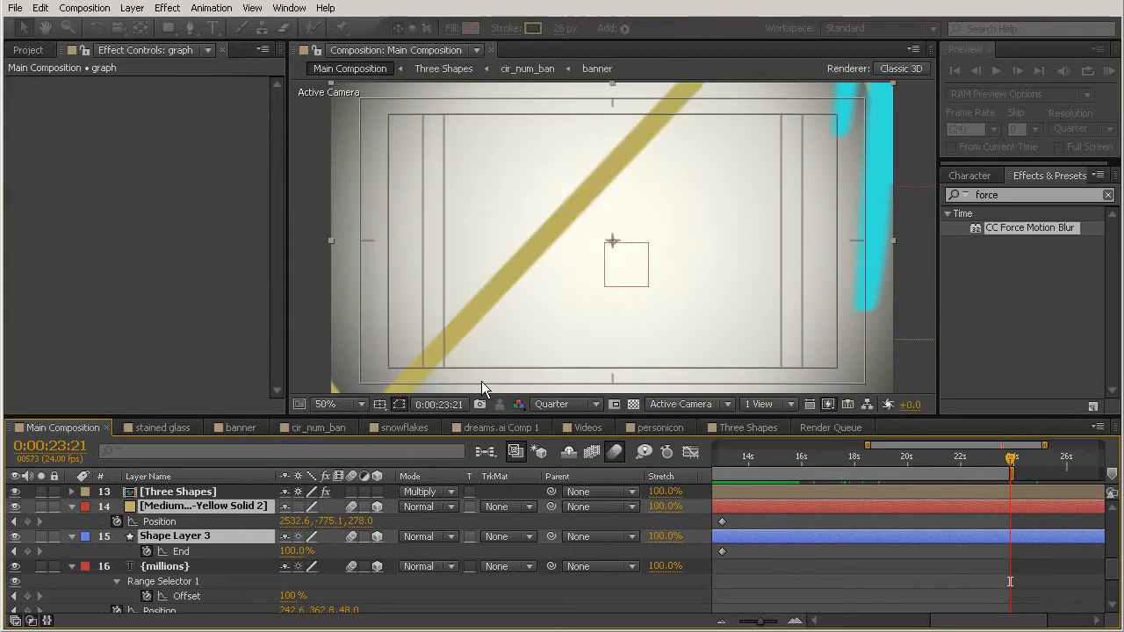
Step: Collapse transformations on the graph layer and make it a 3D layer
{"action": "left_click", "coordinate": [298, 507]}
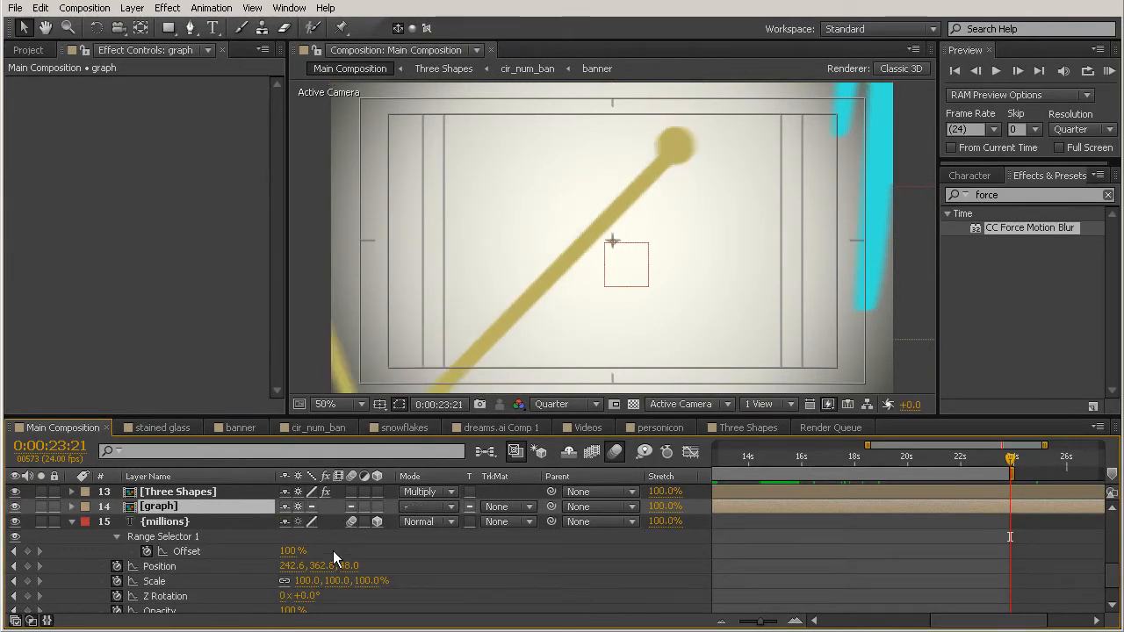
{"action": "left_click", "coordinate": [377, 507]}
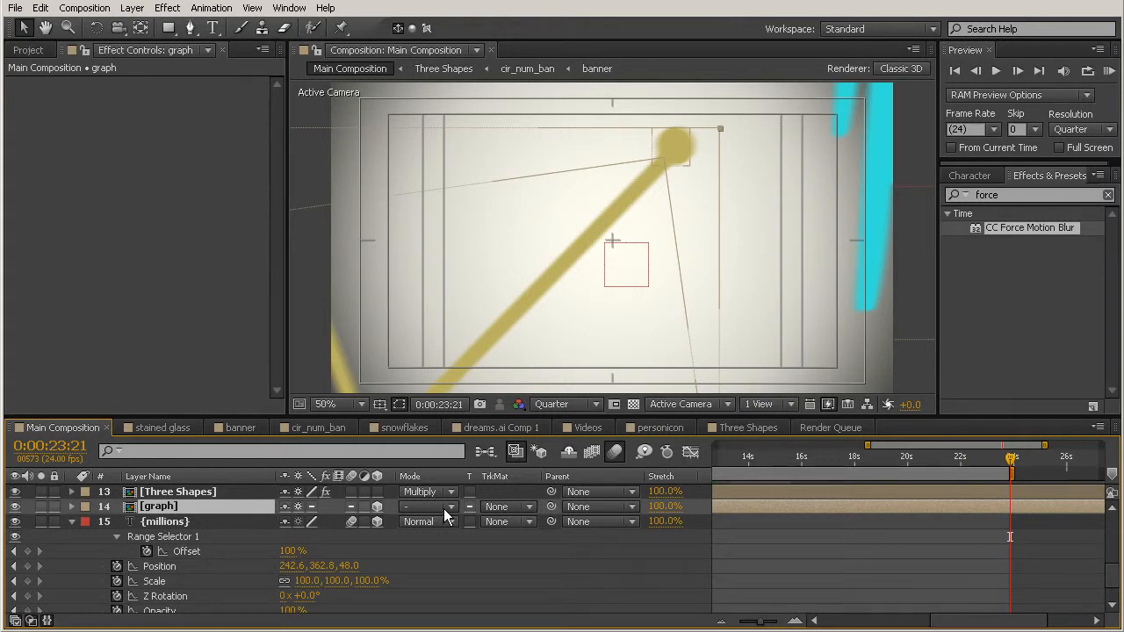
Step: Fade out the graph layer with Opacity keyframes of 100% at 0:00:23:07 and 0% at 0:00:25:01, and apply Easy Ease to both
{"action": "left_click_drag", "start_coordinate": [1013, 458], "coordinate": [995, 458]}
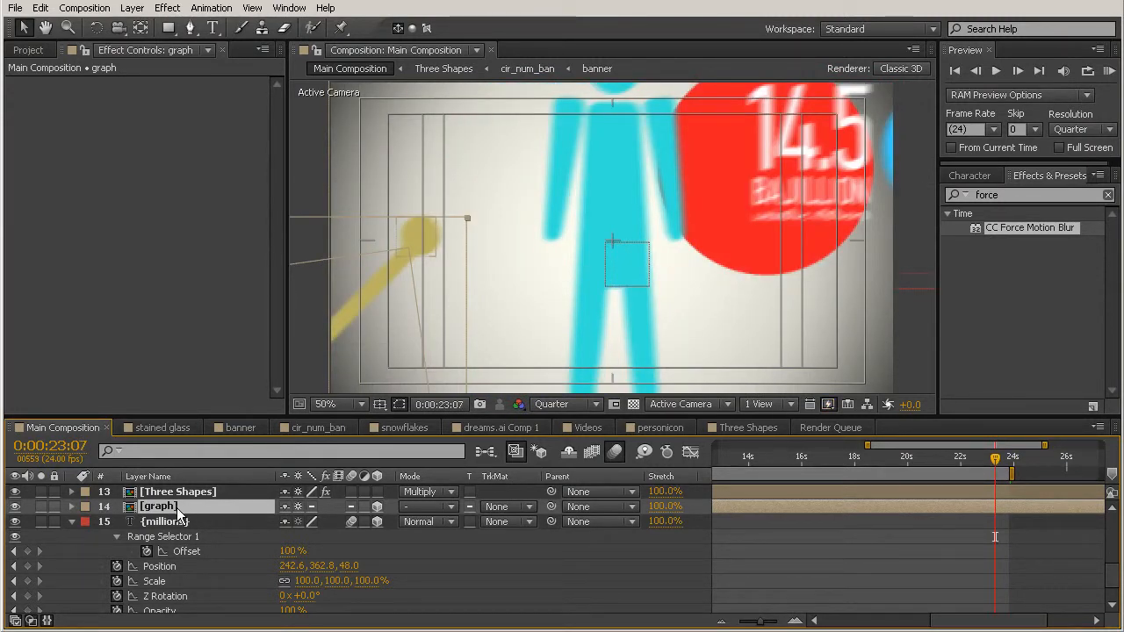
{"action": "key", "text": "t"}
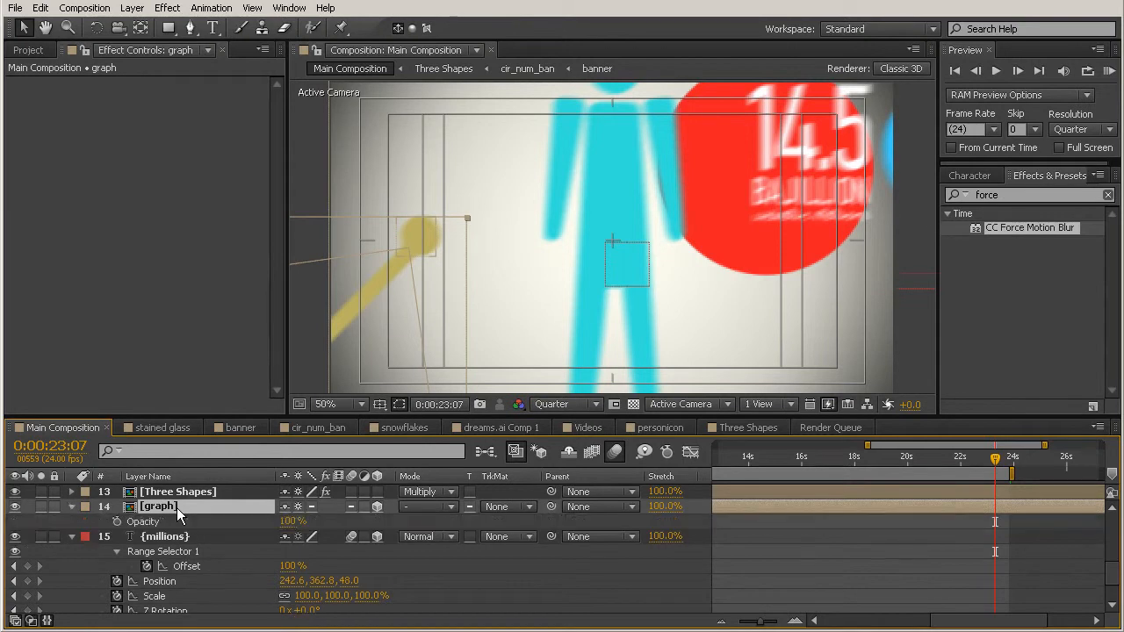
{"action": "left_click", "coordinate": [117, 523]}
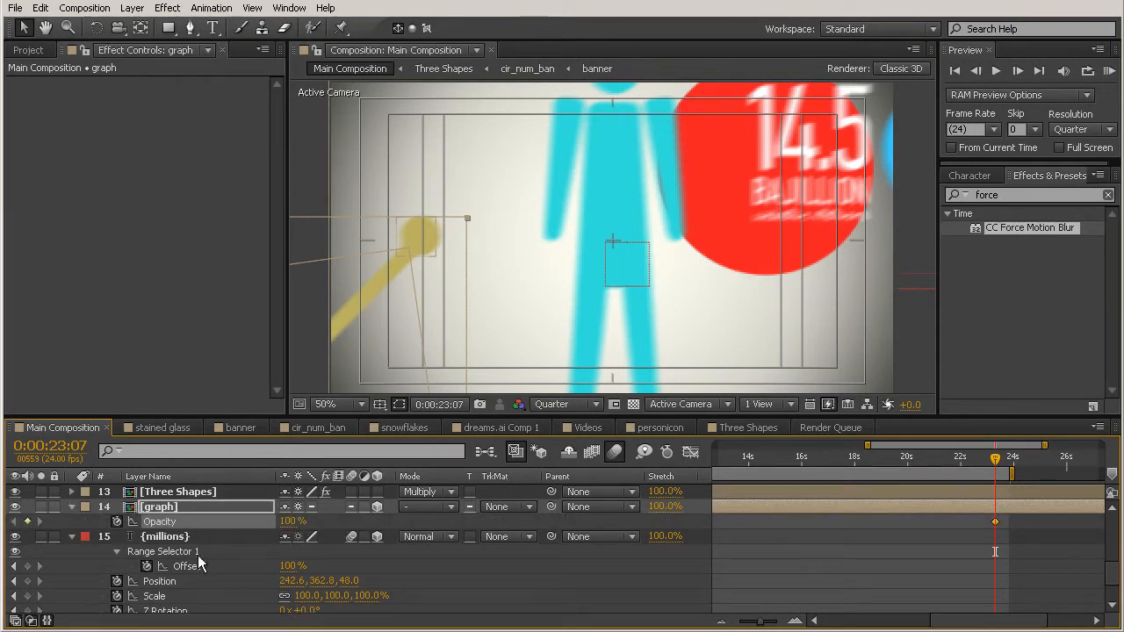
{"action": "left_click_drag", "start_coordinate": [1001, 462], "coordinate": [1043, 473]}
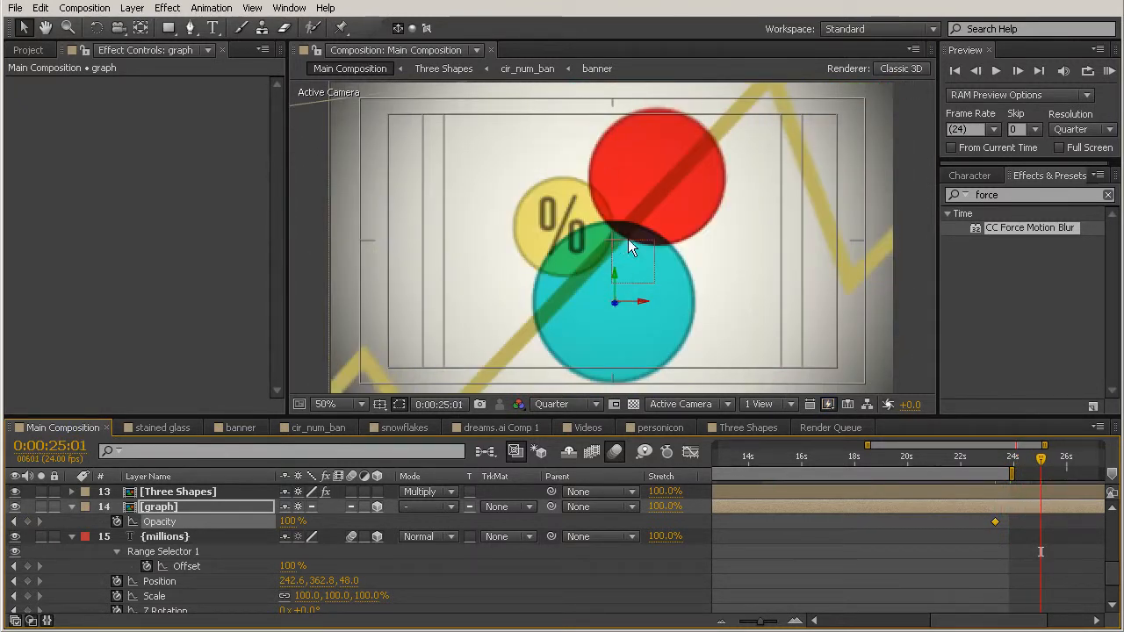
{"action": "left_click_drag", "start_coordinate": [288, 522], "coordinate": [76, 526]}
{"action": "left_click_drag", "start_coordinate": [999, 455], "coordinate": [1045, 465]}
{"action": "left_click_drag", "start_coordinate": [1050, 517], "coordinate": [975, 526]}
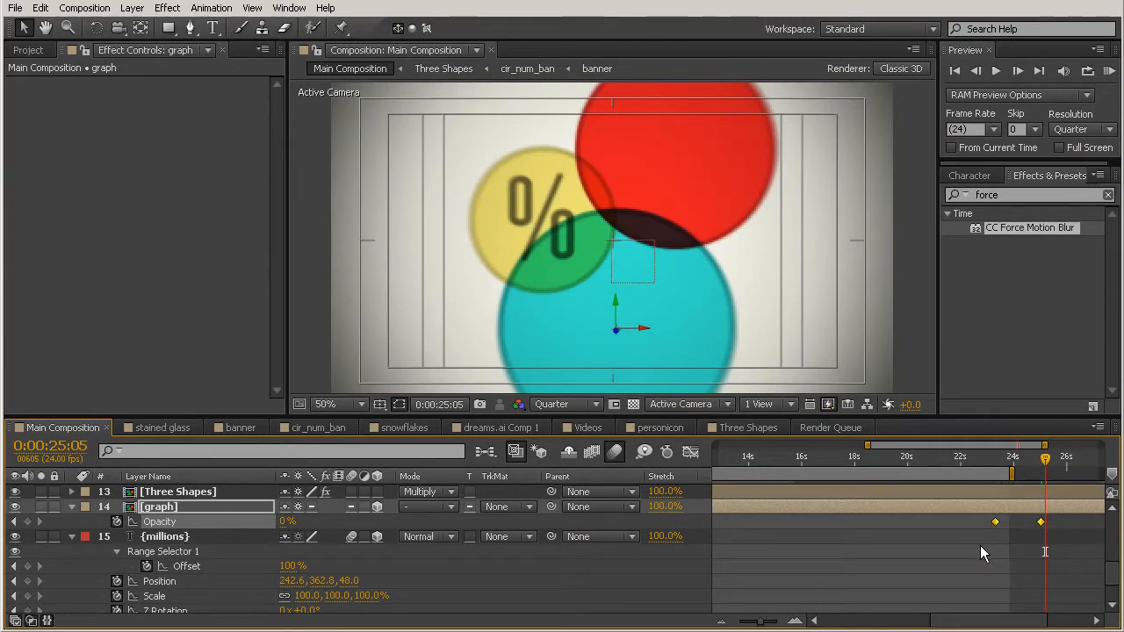
{"action": "key", "text": "F9"}
Step: In the Three Shapes composition, trim the end of the % text layer to 0:00:22:22 and check the frames that follow
{"action": "left_click_drag", "start_coordinate": [996, 460], "coordinate": [985, 462]}
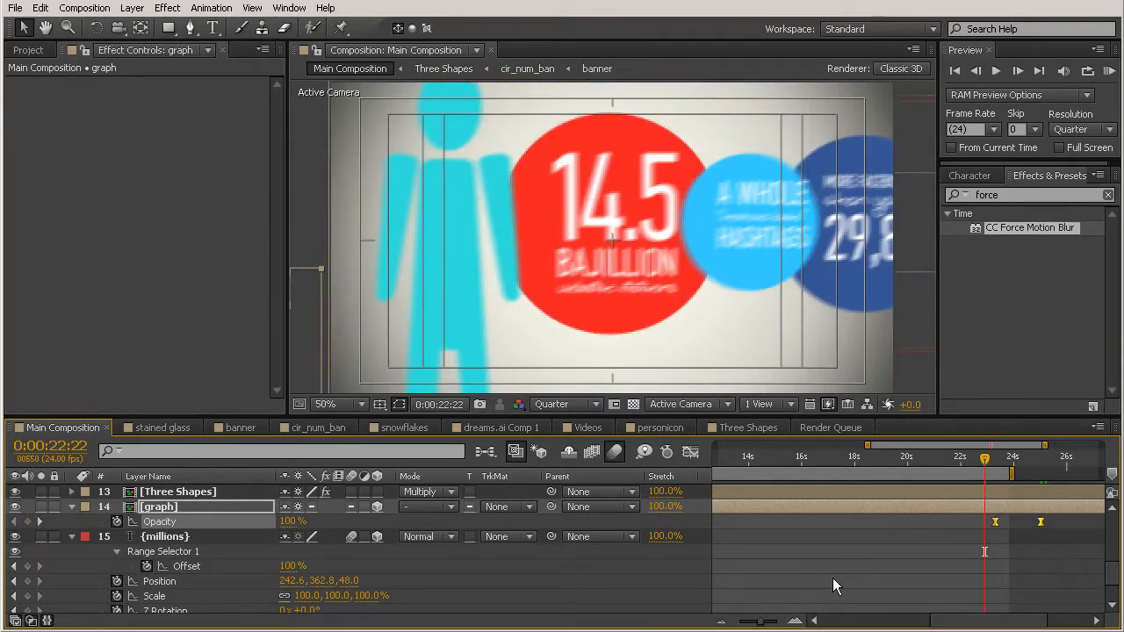
{"action": "double_click", "coordinate": [903, 492]}
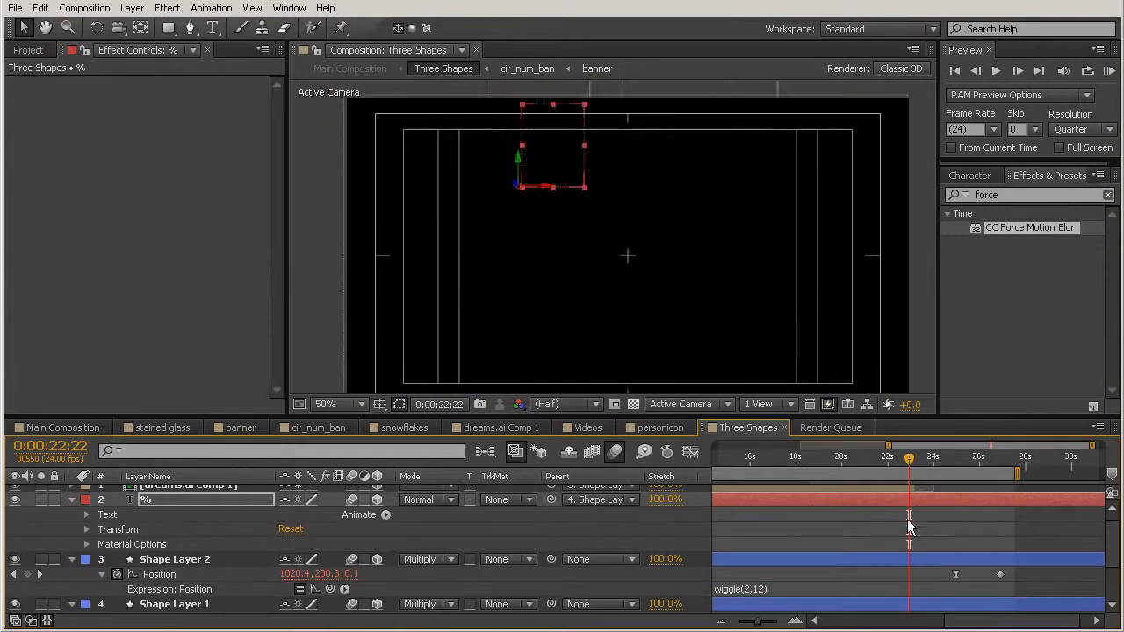
{"action": "left_click", "coordinate": [940, 496]}
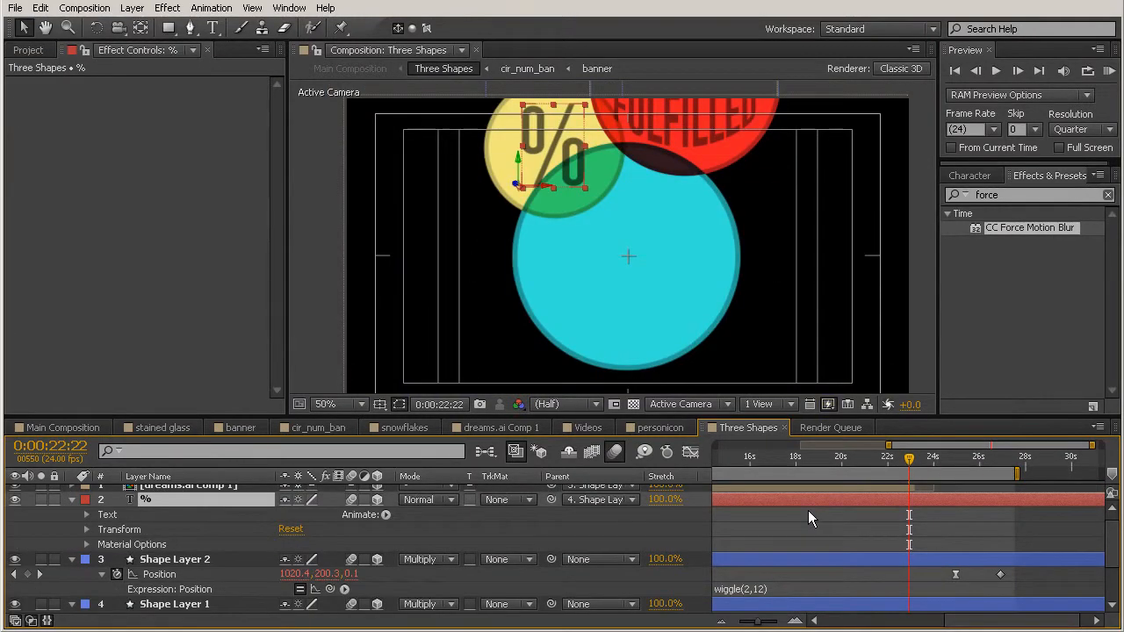
{"action": "key", "text": "alt+bracketright"}
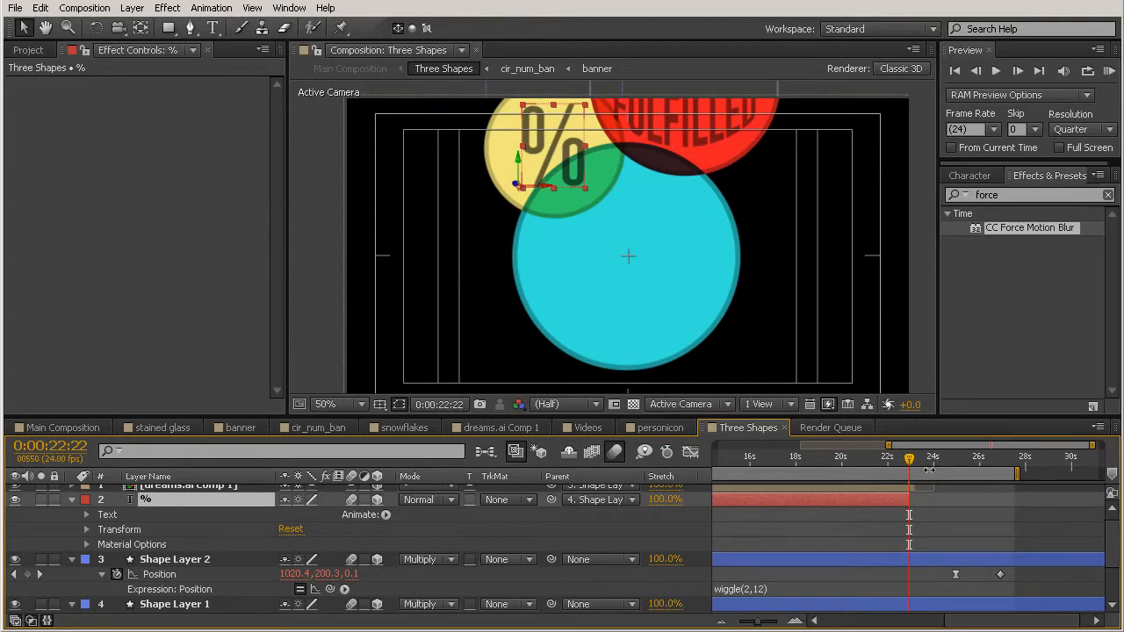
{"action": "left_click_drag", "start_coordinate": [911, 458], "coordinate": [1006, 496]}
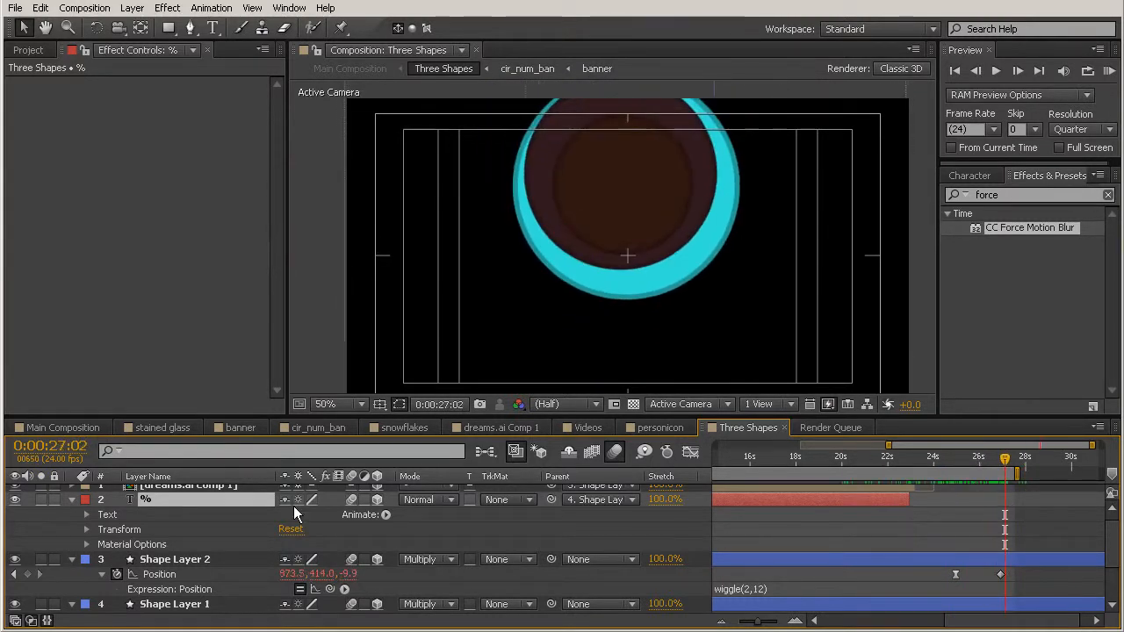
Step: In the Main Composition, set the work area from 0:00:23:04 to the end of the composition and preview it
{"action": "left_click", "coordinate": [35, 428]}
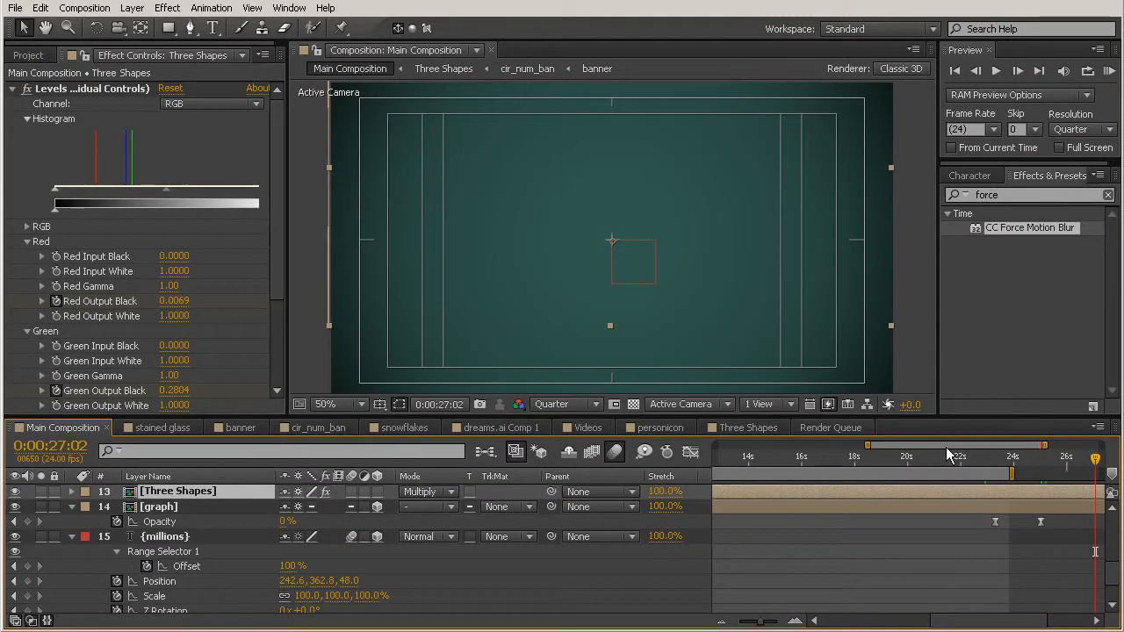
{"action": "left_click_drag", "start_coordinate": [955, 465], "coordinate": [992, 488]}
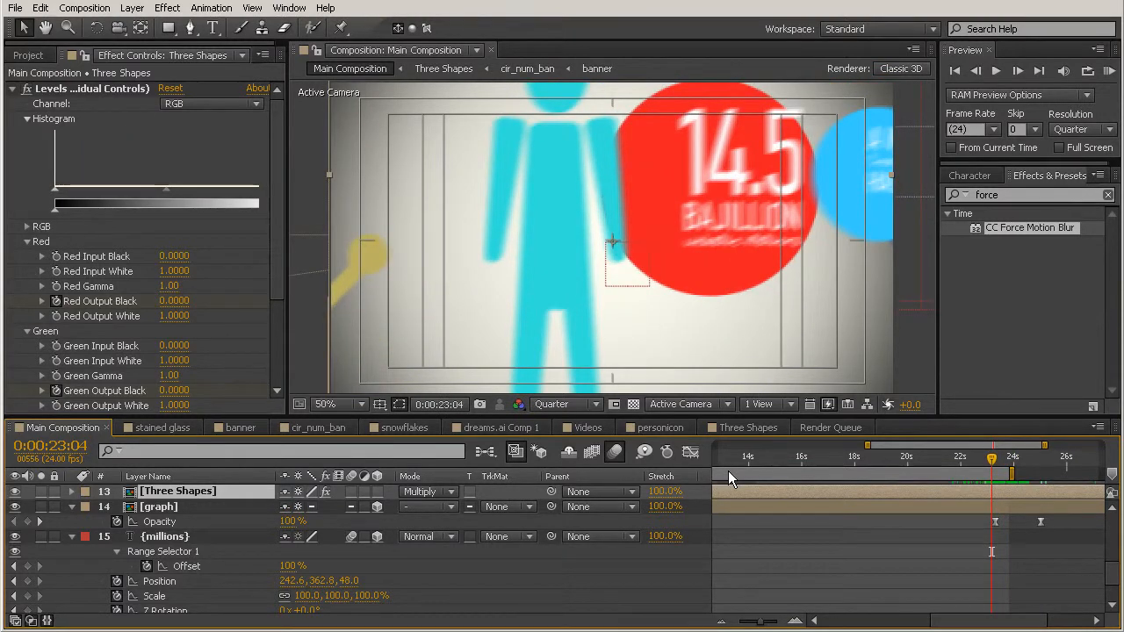
{"action": "key", "text": "b"}
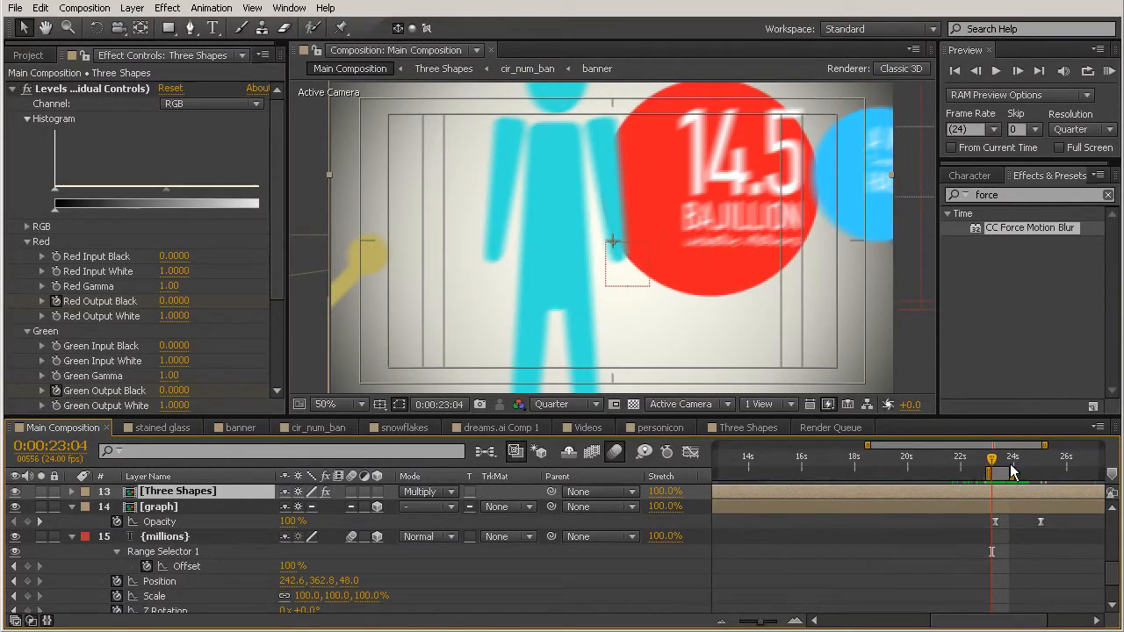
{"action": "left_click_drag", "start_coordinate": [1012, 474], "coordinate": [1116, 478]}
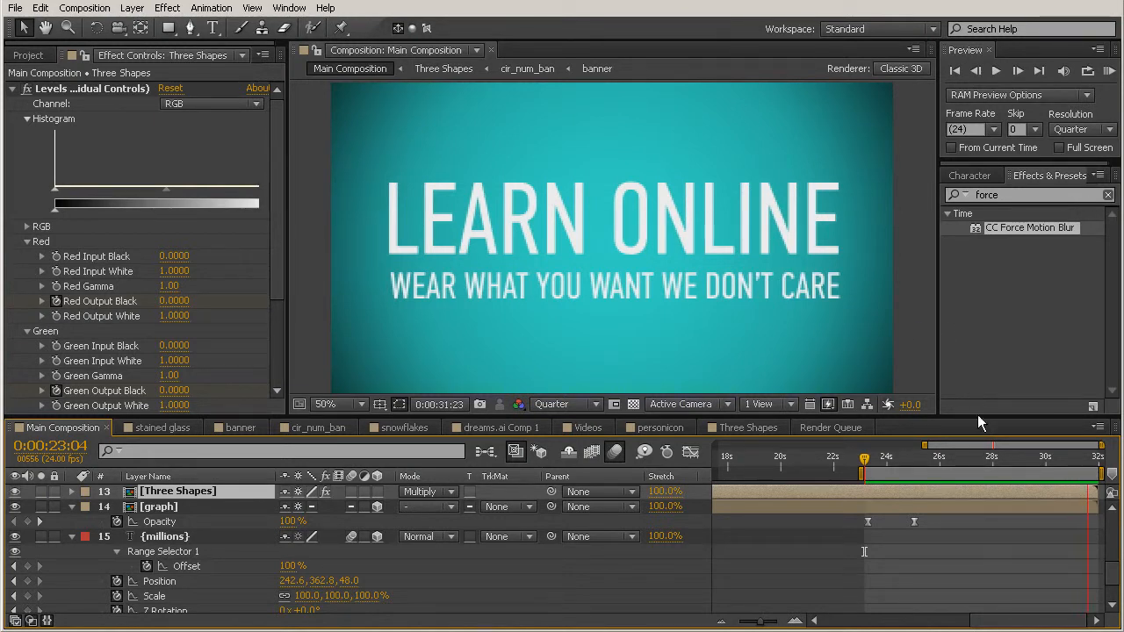
Step: Move the closing text layer and LearnOnline_audio.wav together so that both start at 0:00:27:04
{"action": "left_click_drag", "start_coordinate": [874, 470], "coordinate": [1043, 483]}
{"action": "scroll", "coordinate": [1026, 491], "scroll_direction": "up", "scroll_amount": 3}
{"action": "scroll", "coordinate": [1019, 489], "scroll_direction": "up", "scroll_amount": 5}
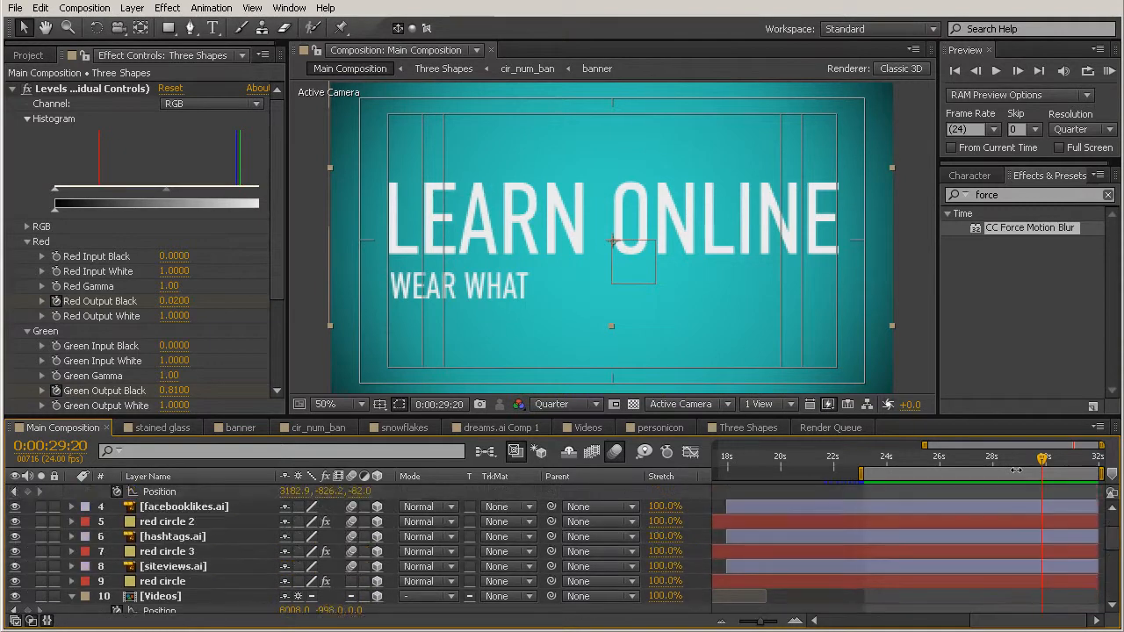
{"action": "left_click", "coordinate": [978, 459]}
{"action": "mouse_move", "coordinate": [979, 464]}
{"action": "left_mouse_down"}
{"action": "mouse_move", "coordinate": [990, 470]}
{"action": "mouse_move", "coordinate": [957, 470]}
{"action": "mouse_move", "coordinate": [1007, 474]}
{"action": "mouse_move", "coordinate": [948, 467]}
{"action": "mouse_move", "coordinate": [970, 474]}
{"action": "left_mouse_up"}
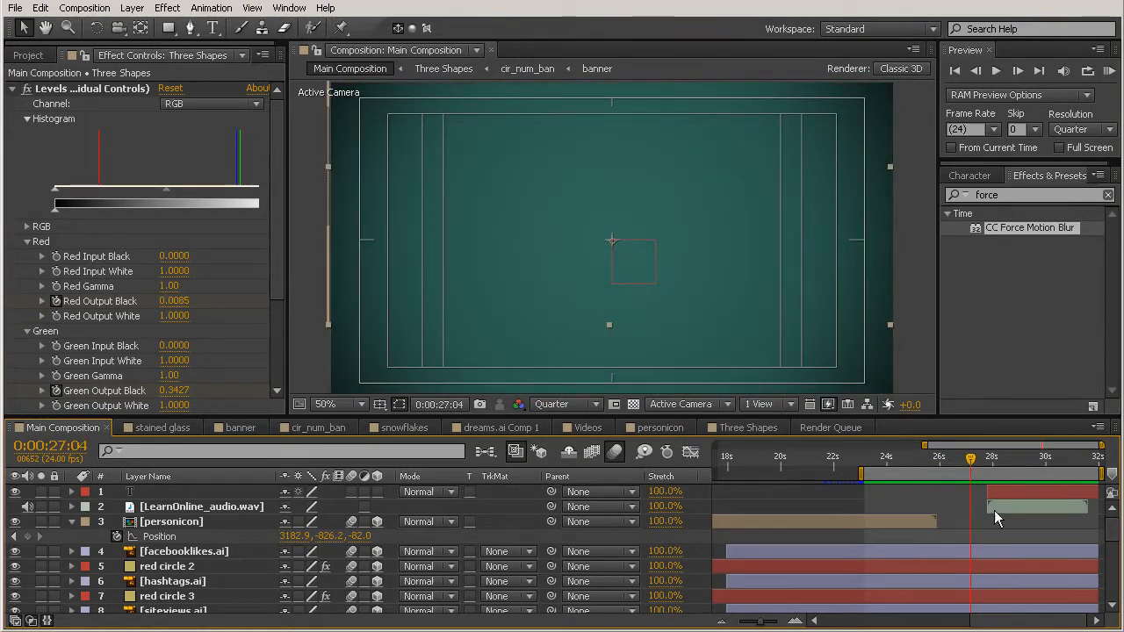
{"action": "left_click", "coordinate": [991, 507]}
{"action": "left_click", "coordinate": [1000, 492], "text": "shift"}
{"action": "left_click_drag", "start_coordinate": [1028, 507], "coordinate": [1014, 506]}
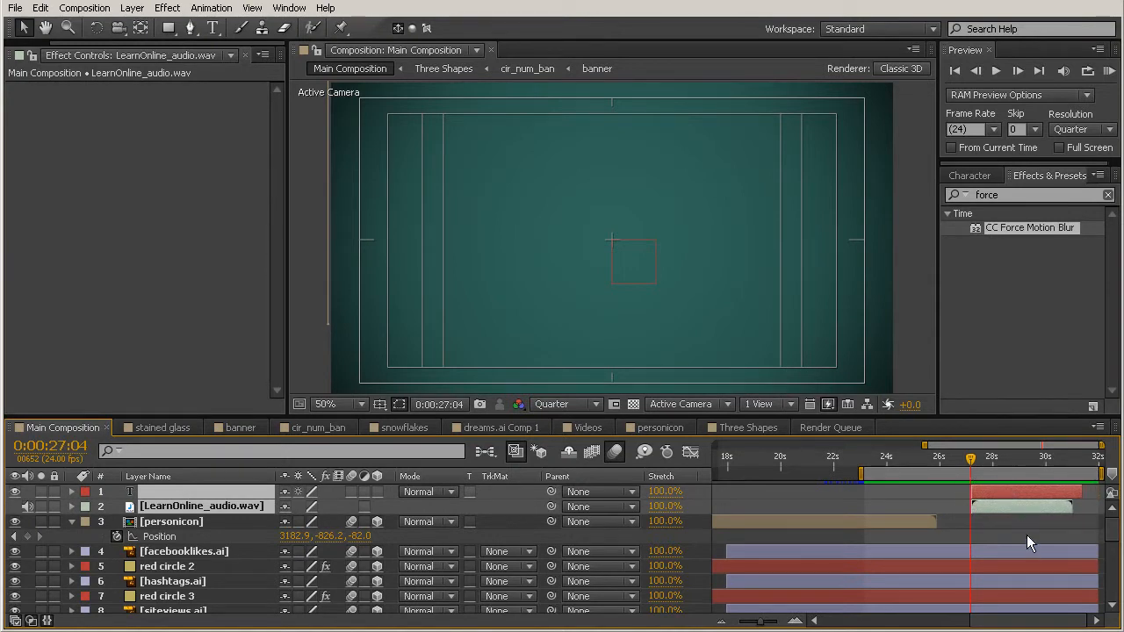
Step: Extend the closing text layer to the end of the composition and expand the work area back to the composition's start
{"action": "left_click", "coordinate": [1078, 506]}
{"action": "left_click_drag", "start_coordinate": [1083, 492], "coordinate": [1105, 493]}
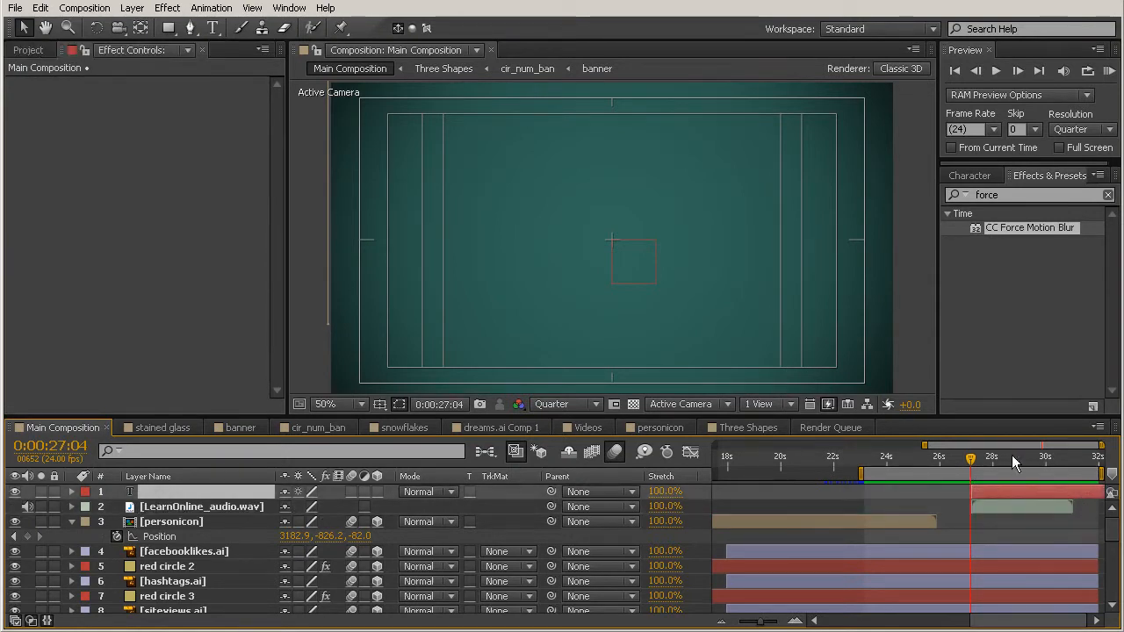
{"action": "left_click_drag", "start_coordinate": [972, 455], "coordinate": [1112, 500]}
{"action": "left_click_drag", "start_coordinate": [771, 623], "coordinate": [728, 625]}
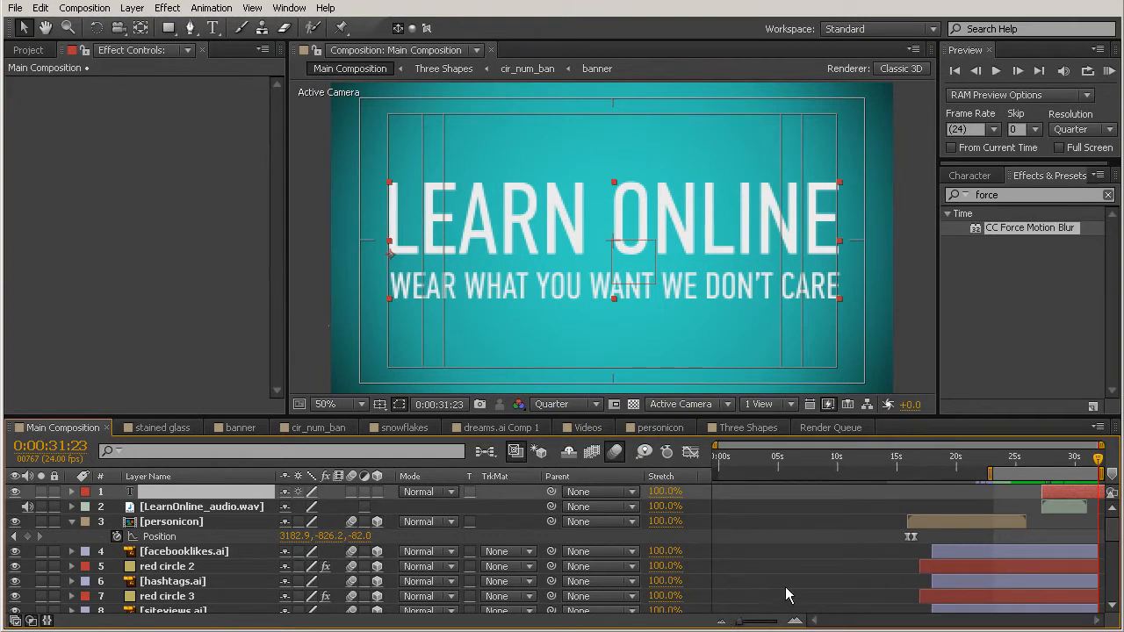
{"action": "left_click_drag", "start_coordinate": [988, 473], "coordinate": [702, 490]}
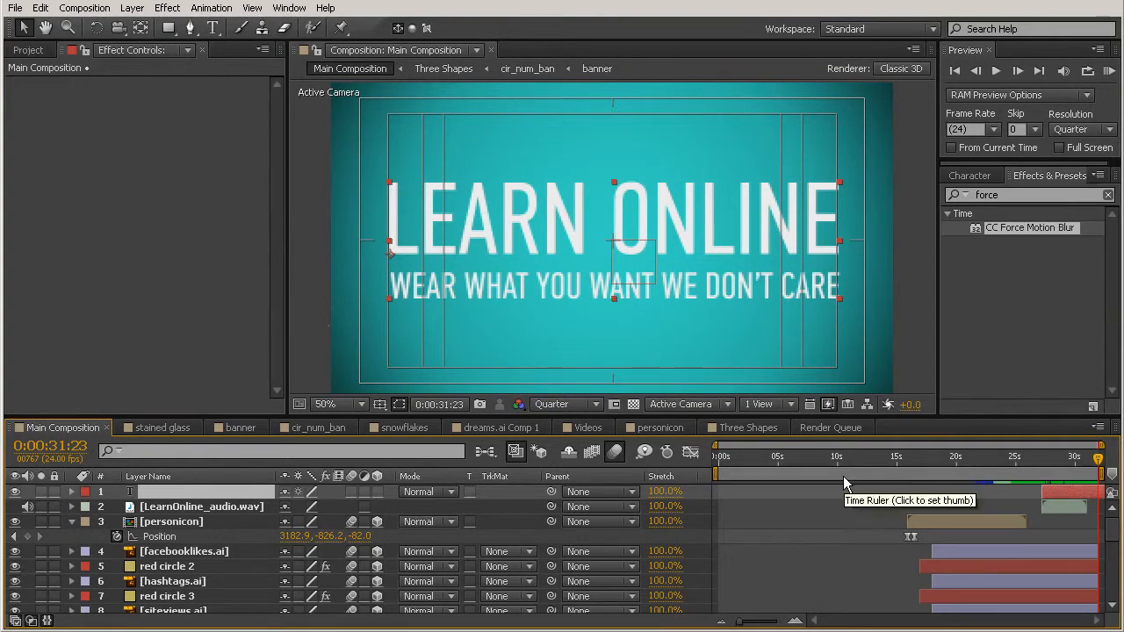
Step: Collapse the personicon layer's properties and review the animation from 0:00:15:23 through the closing title
{"action": "left_click", "coordinate": [919, 472]}
{"action": "left_click_drag", "start_coordinate": [919, 471], "coordinate": [908, 464]}
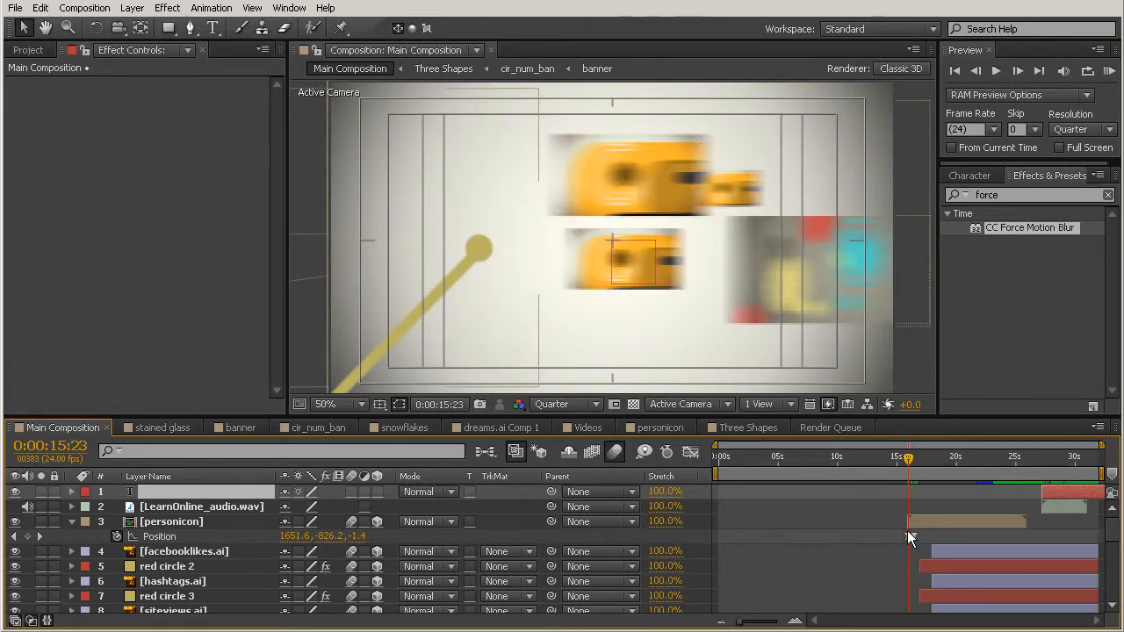
{"action": "left_click", "coordinate": [848, 506]}
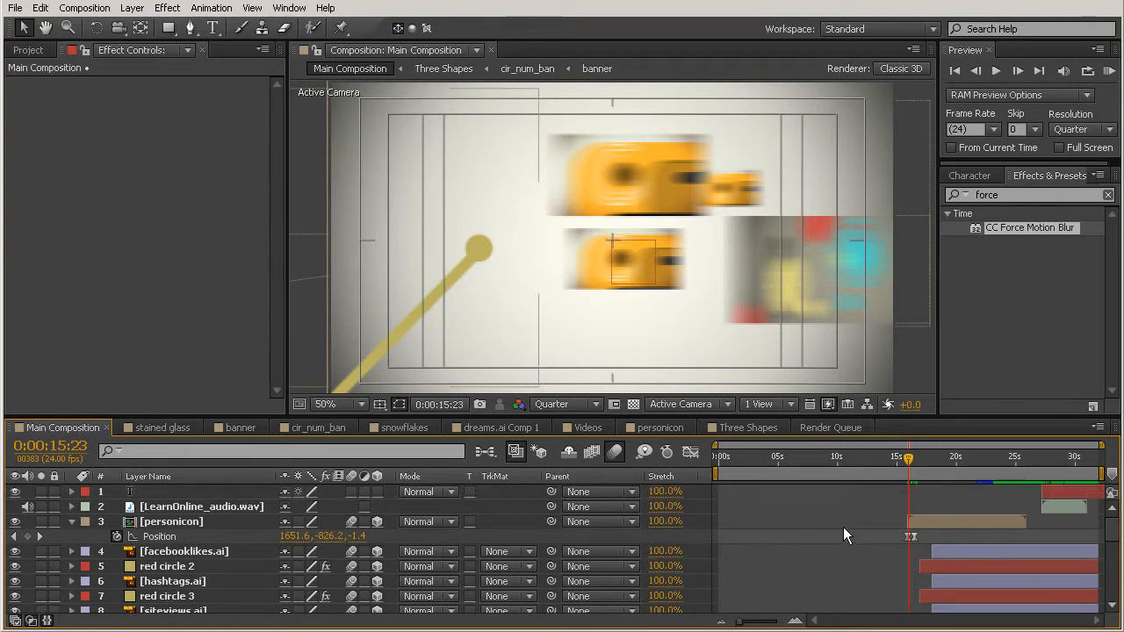
{"action": "left_click", "coordinate": [73, 522]}
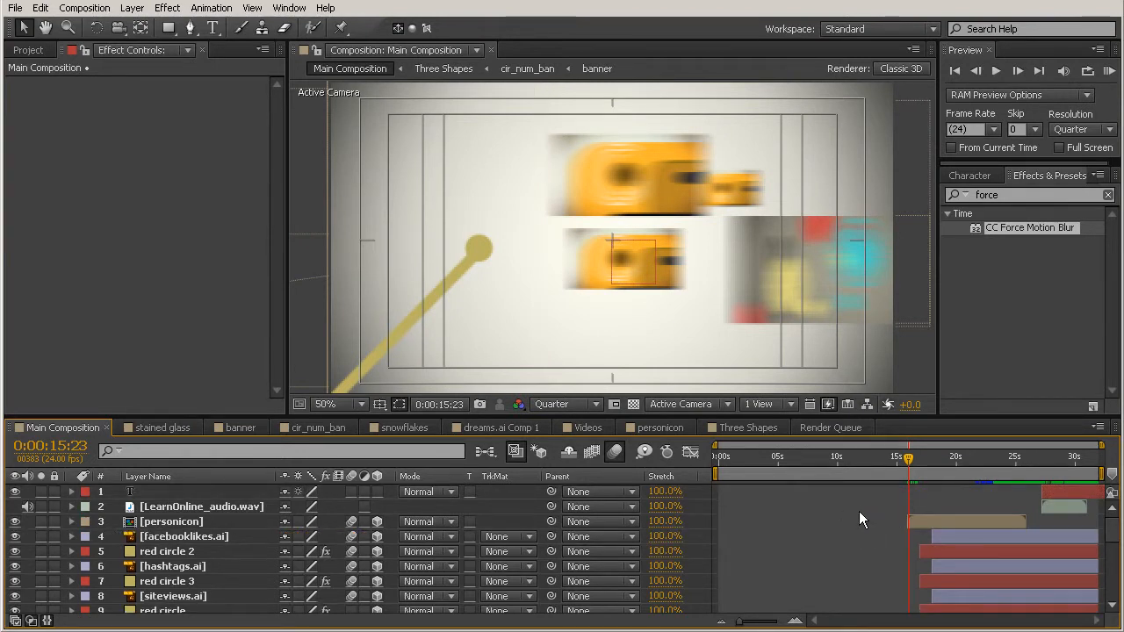
{"action": "scroll", "coordinate": [859, 511], "scroll_direction": "down", "scroll_amount": 1}
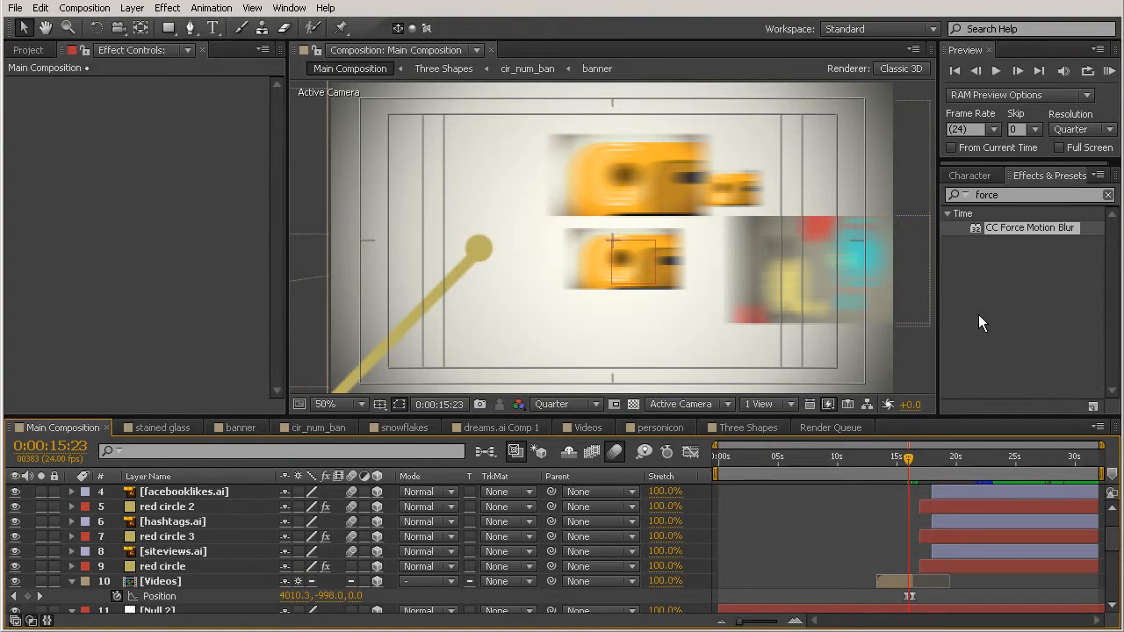
{"action": "left_click_drag", "start_coordinate": [910, 463], "coordinate": [1039, 500]}
{"action": "left_click_drag", "start_coordinate": [1041, 461], "coordinate": [1100, 459]}
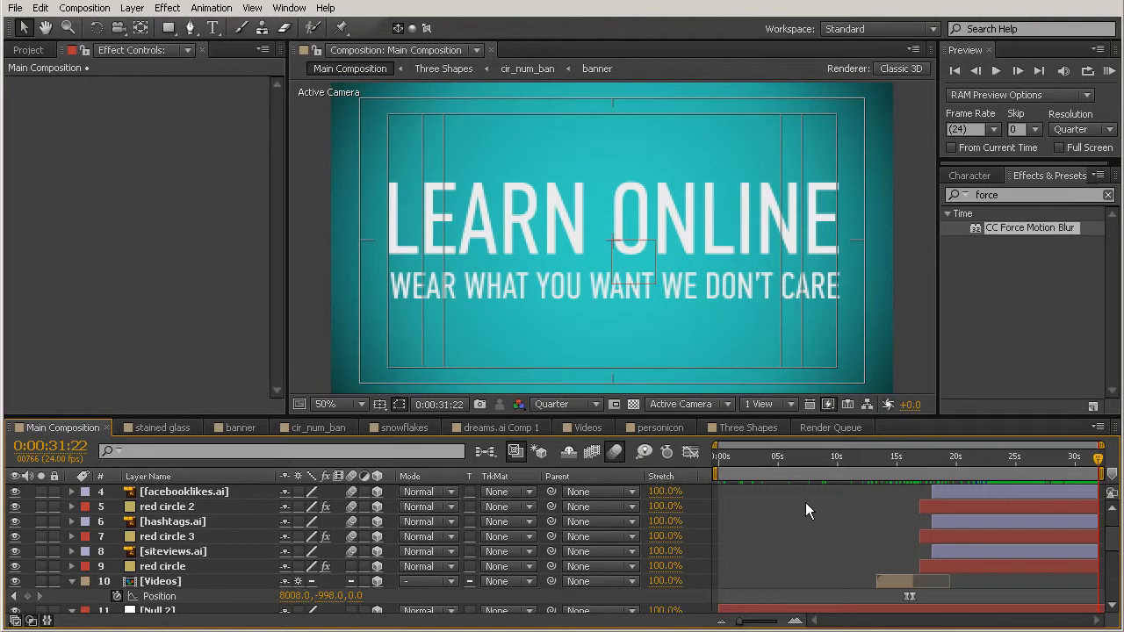